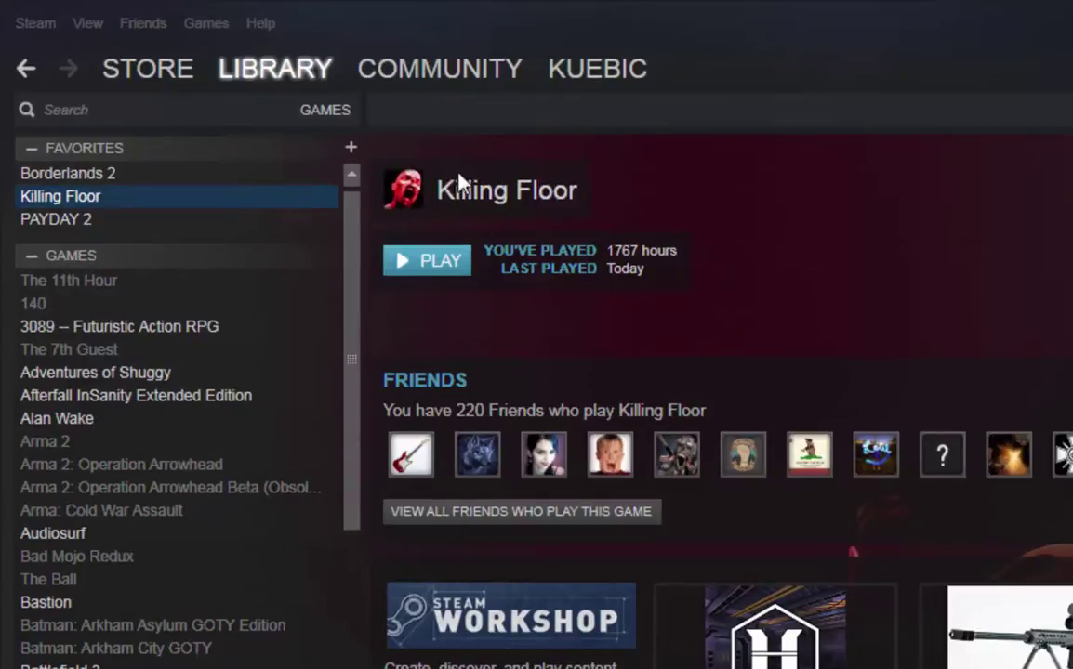
Launch the Killing Floor SDK from Steam's Library > Tools list.
{"action": "left_click", "coordinate": [316, 72]}
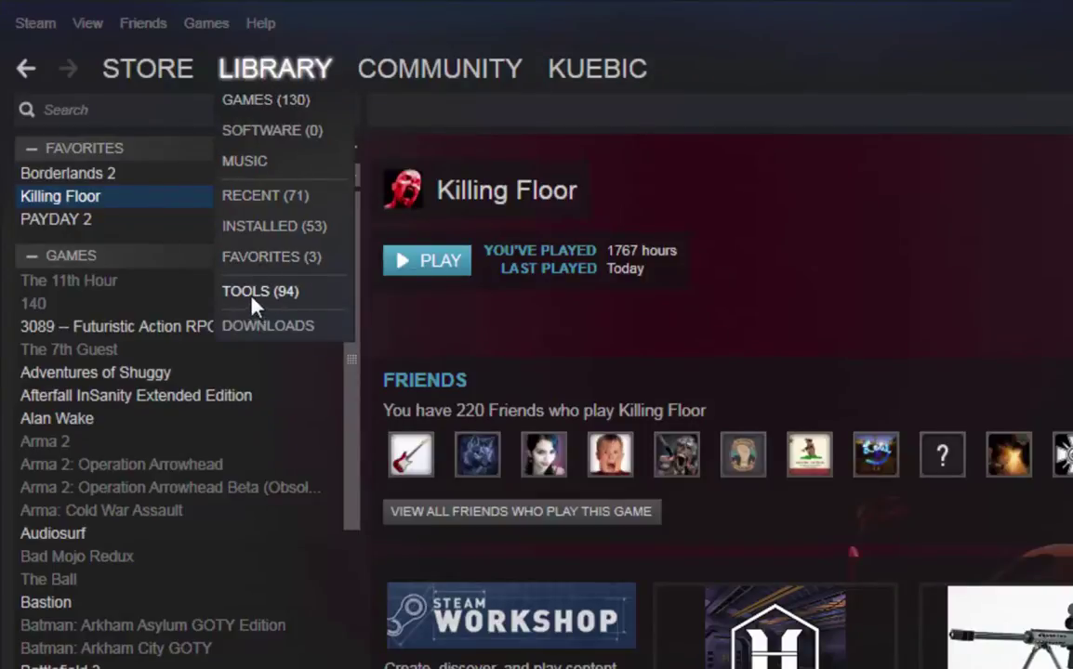
{"action": "left_click", "coordinate": [289, 306]}
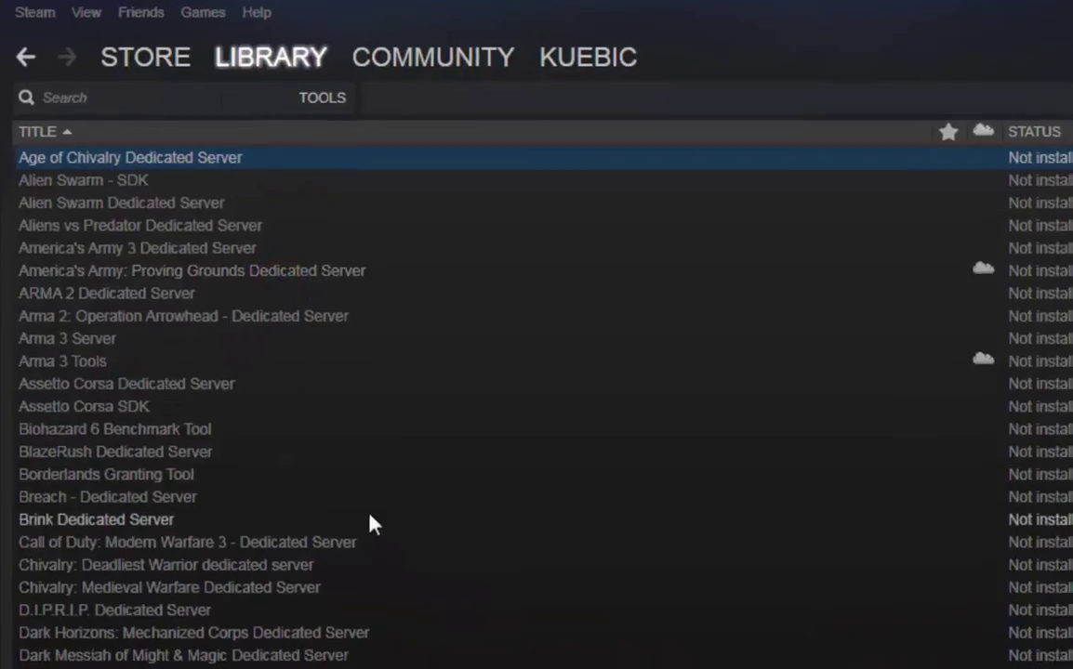
{"action": "scroll", "coordinate": [362, 483], "scroll_direction": "down", "scroll_amount": 2}
{"action": "scroll", "coordinate": [341, 437], "scroll_direction": "down", "scroll_amount": 5}
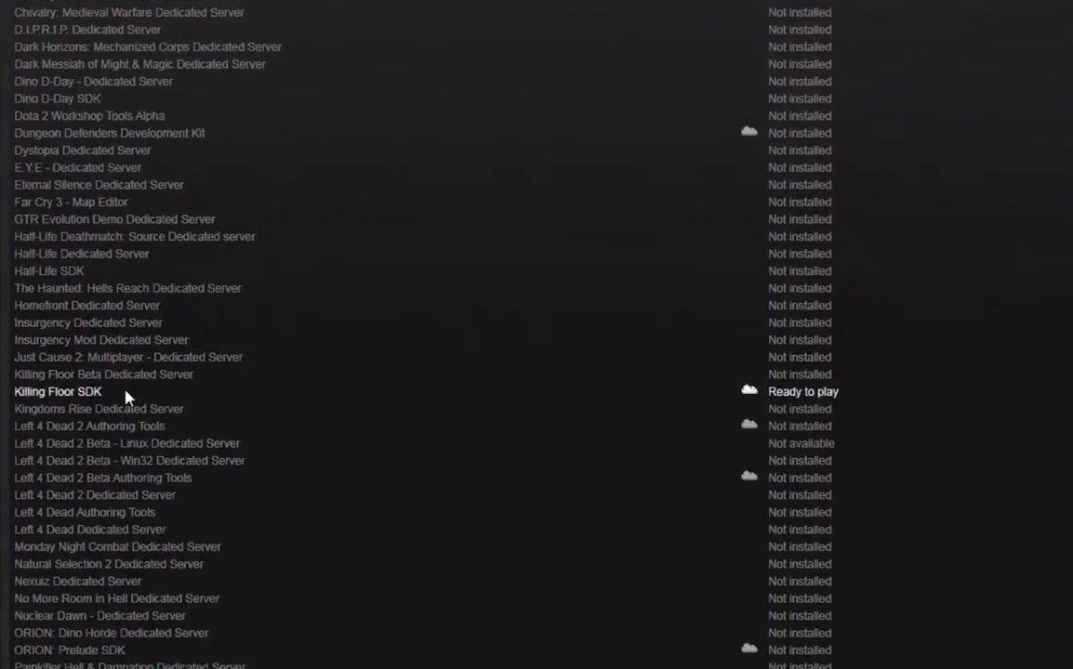
{"action": "left_click", "coordinate": [96, 393]}
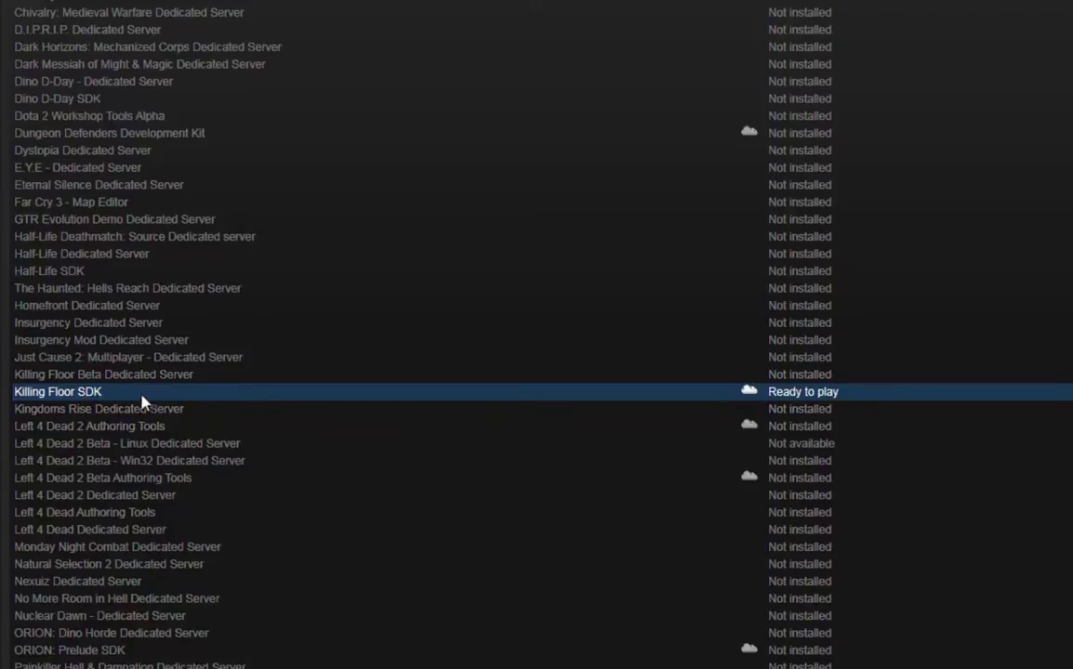
{"action": "double_click", "coordinate": [114, 397]}
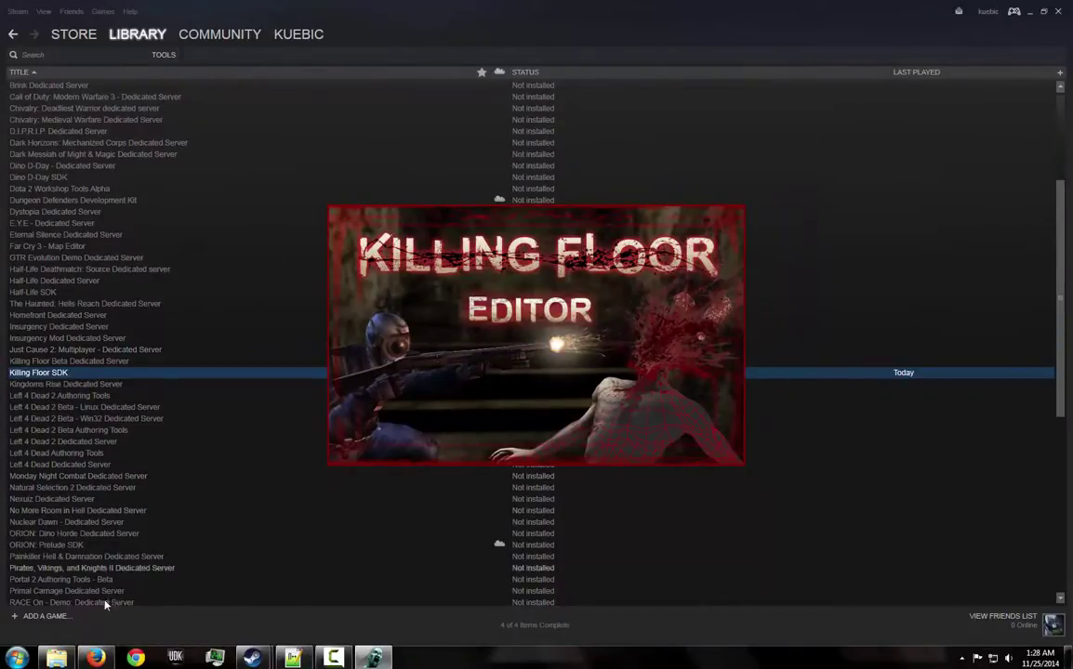
Start Adobe Photoshop CS6 and look over the Paint.NET and GIMP tabs in Firefox.
{"action": "left_click", "coordinate": [16, 660]}
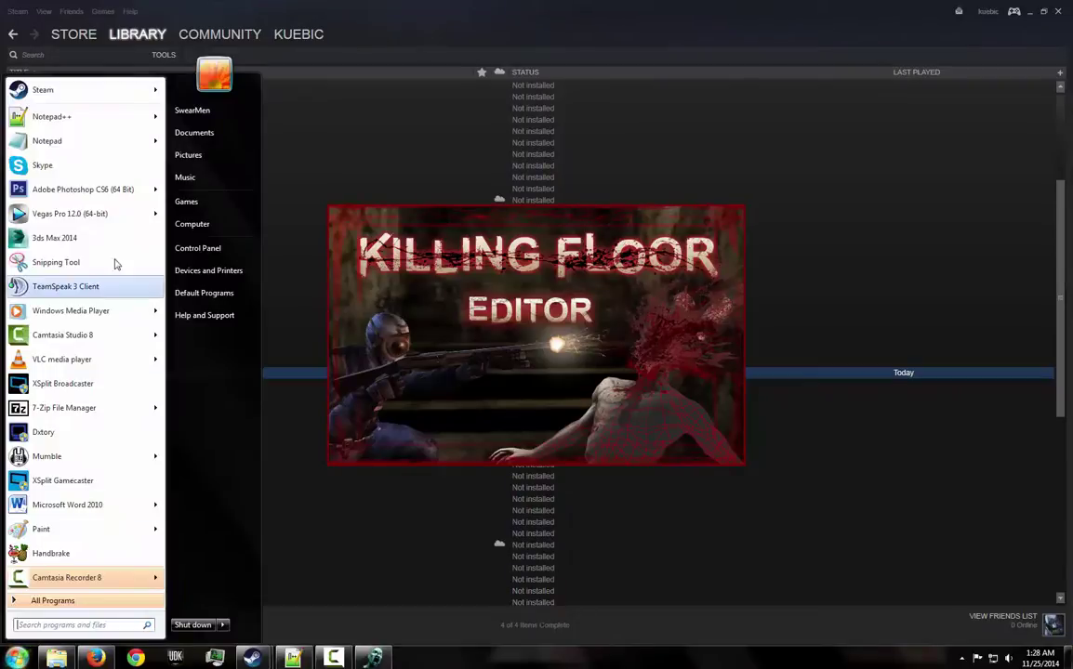
{"action": "left_click", "coordinate": [100, 189]}
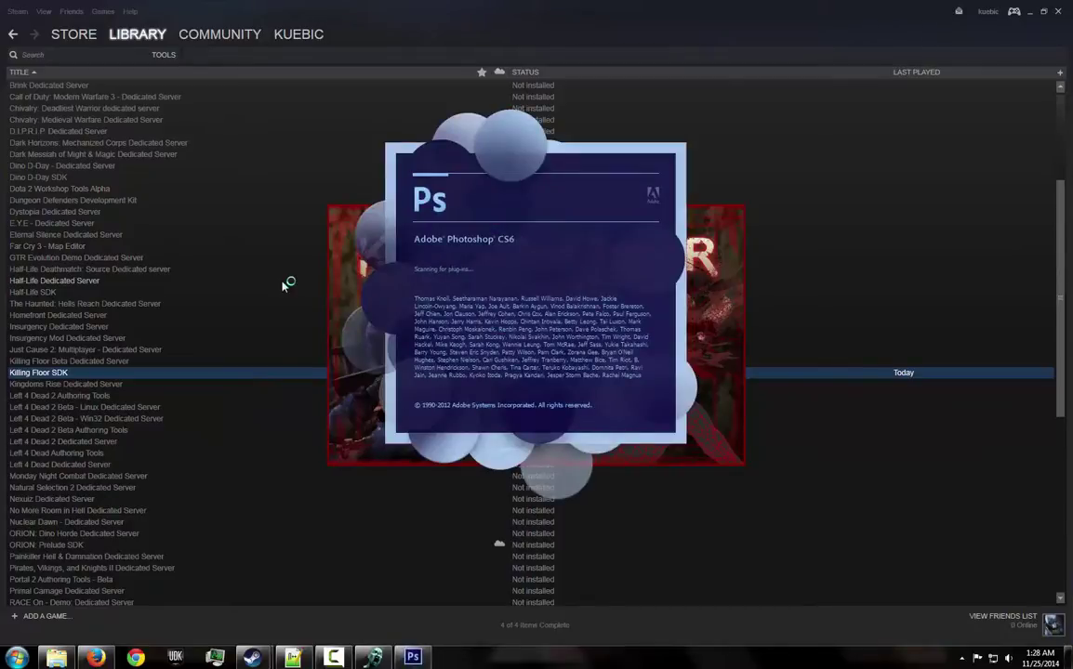
{"action": "left_click", "coordinate": [96, 657]}
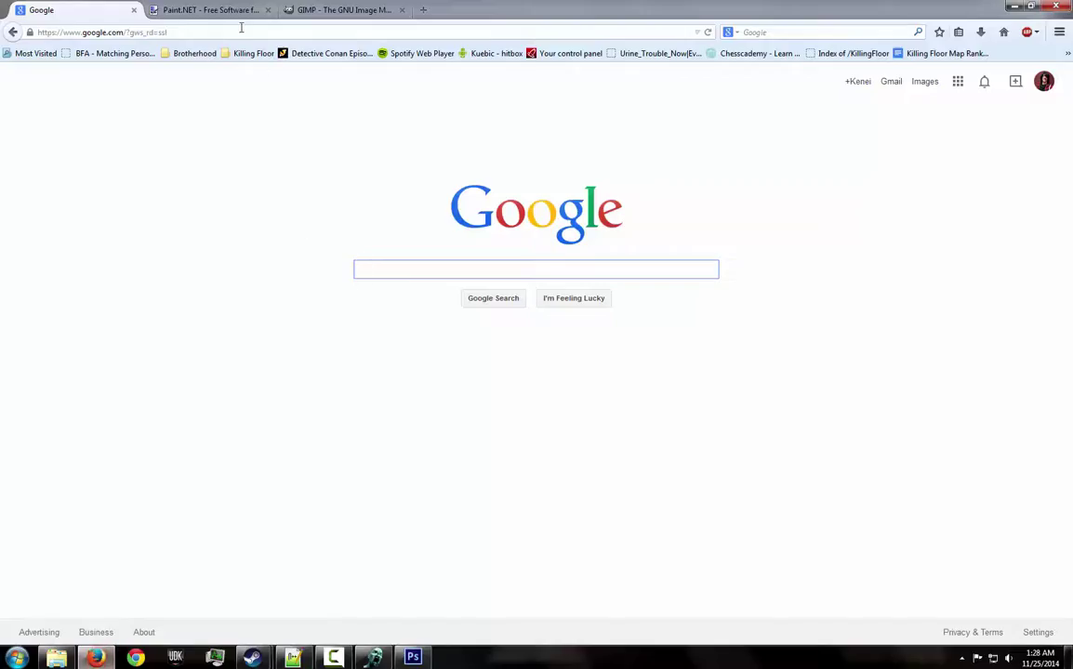
{"action": "left_click", "coordinate": [207, 10]}
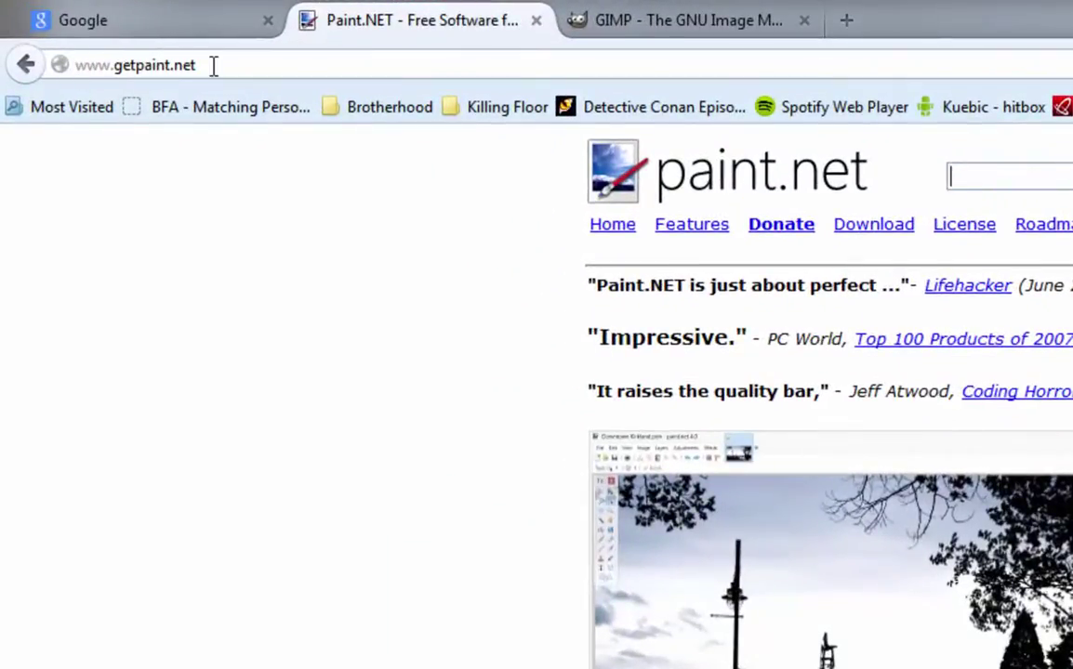
{"action": "left_click", "coordinate": [671, 28]}
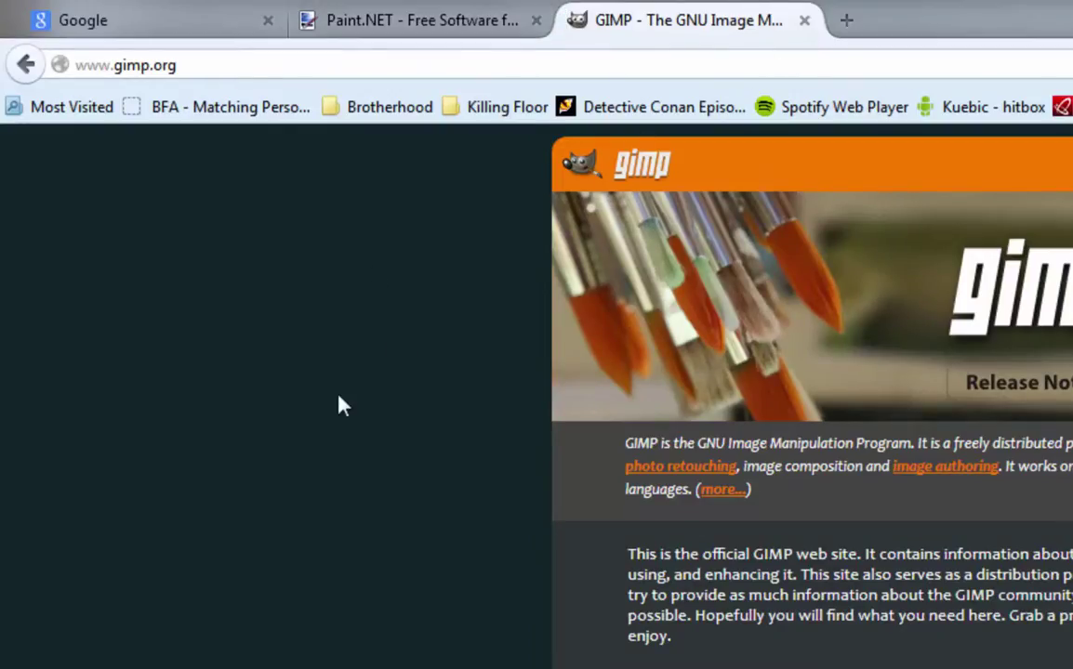
{"action": "left_click", "coordinate": [148, 7]}
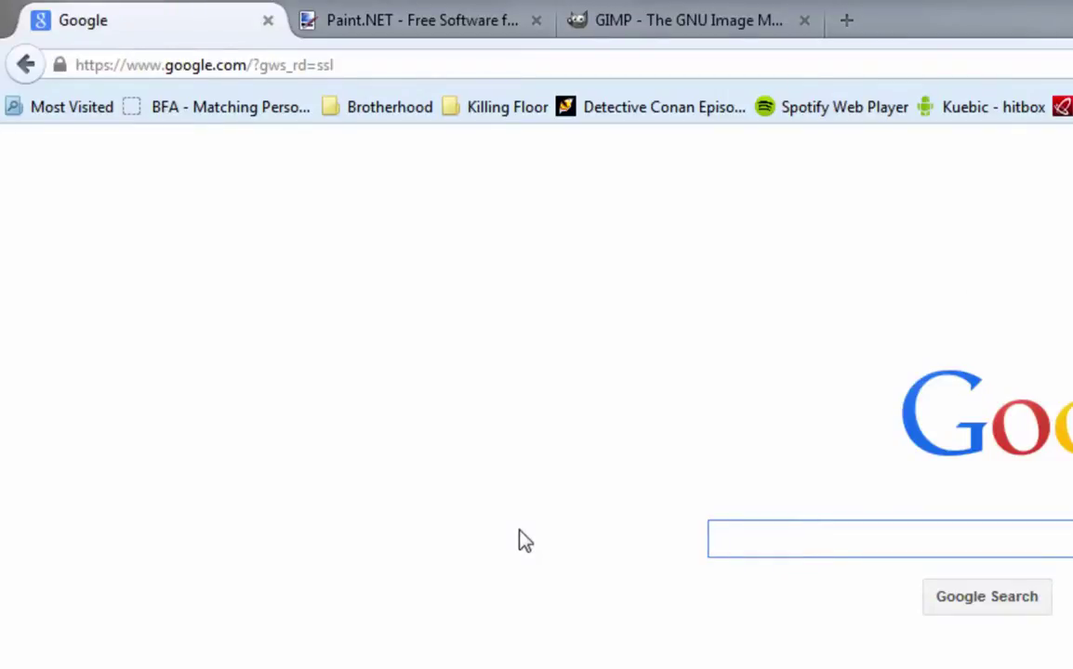
Search Google for 'dds plugin paint.net', then close Firefox and its three tabs.
{"action": "type", "text": "dds plu"}
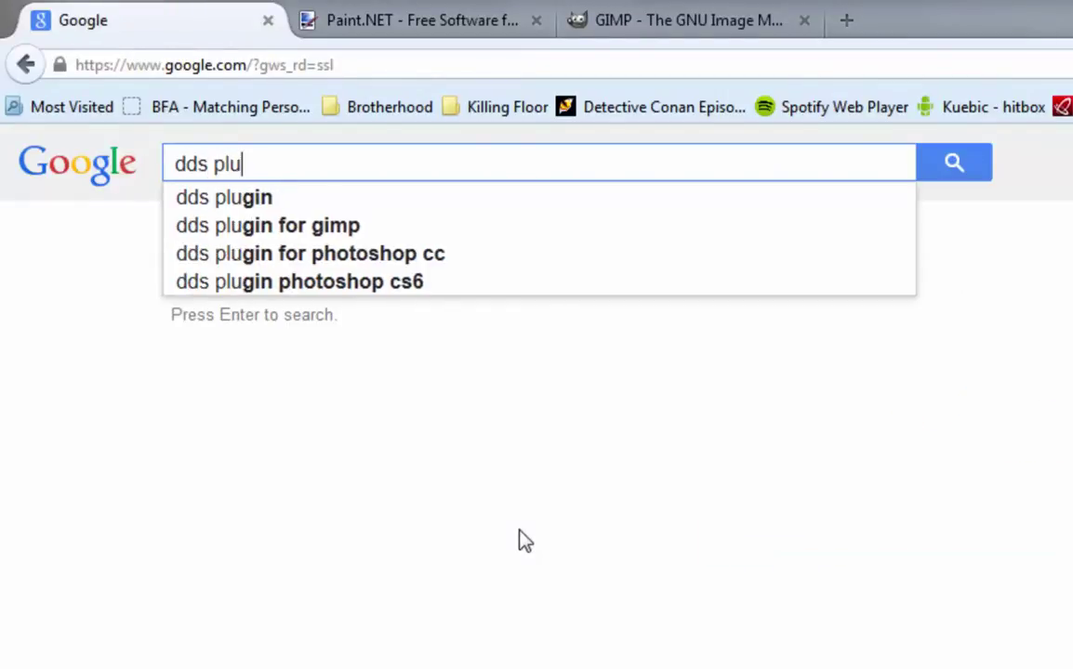
{"action": "type", "text": "gin"}
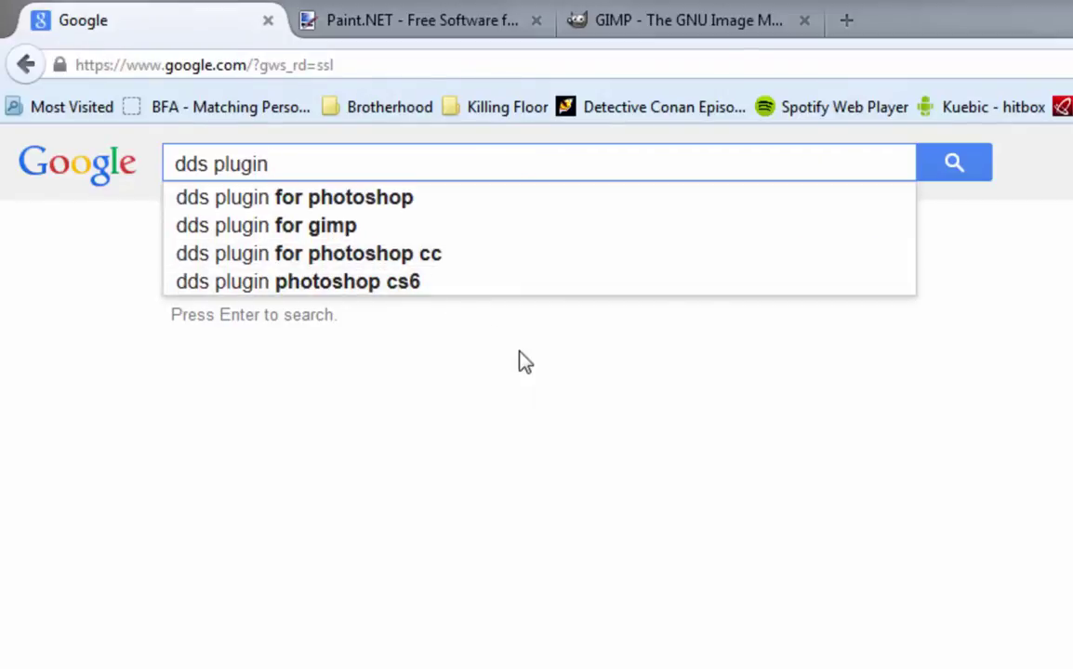
{"action": "type", "text": " paint"}
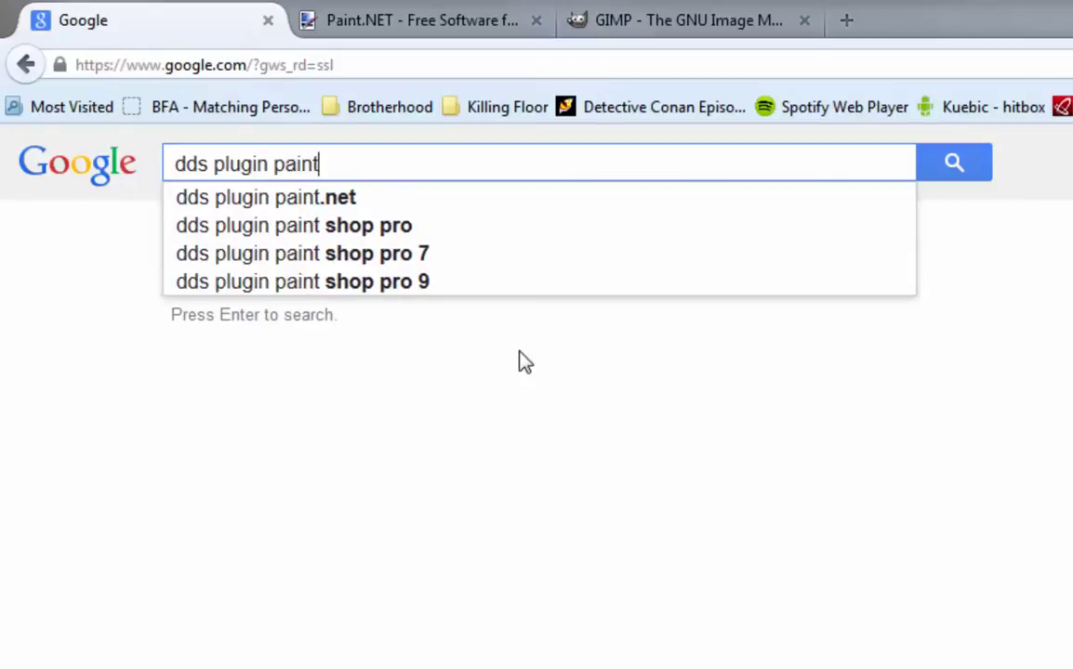
{"action": "type", "text": ".net"}
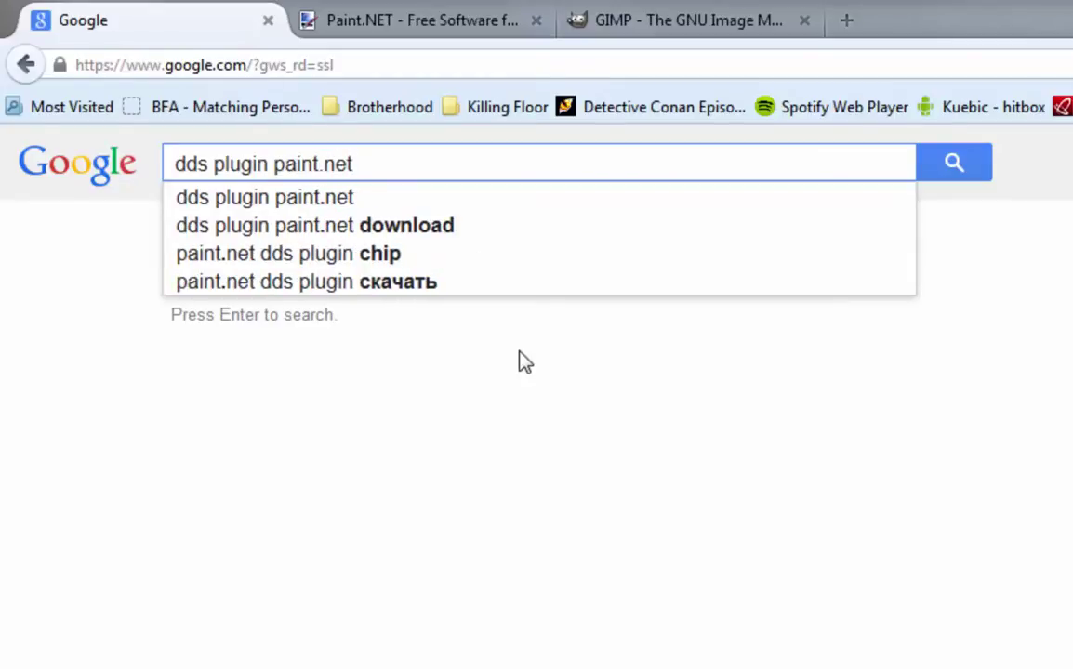
{"action": "key", "text": "ctrl+a"}
{"action": "left_click", "coordinate": [400, 374]}
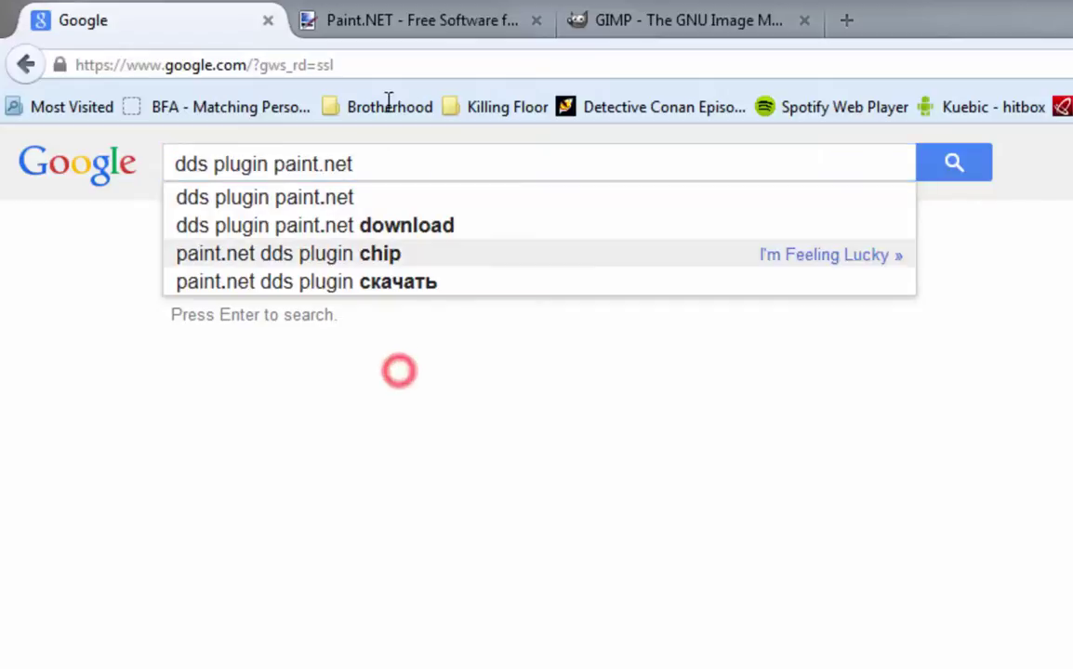
{"action": "key", "text": "alt+F4"}
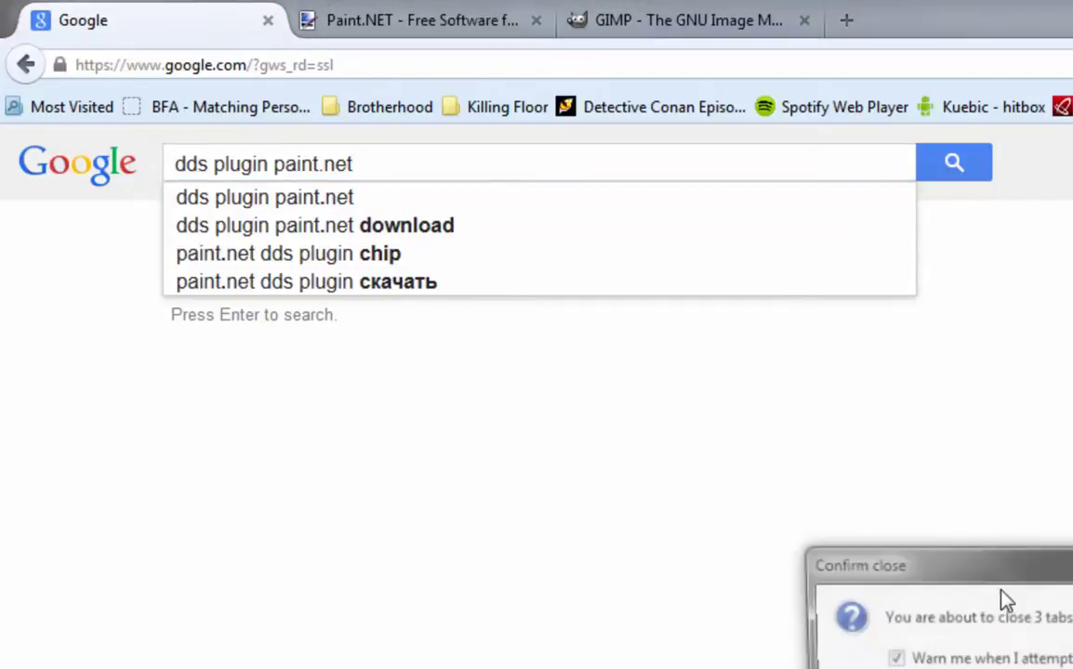
{"action": "left_click", "coordinate": [942, 661]}
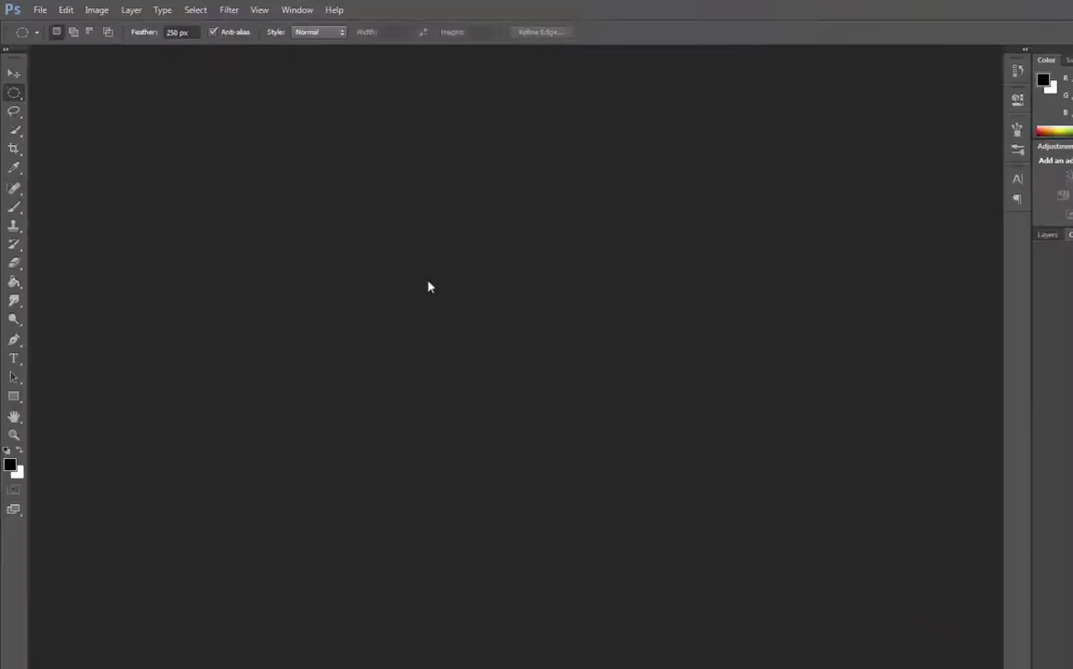
Close the Unreal Editor's texture browser and reopen it via View > Show Texture Browser.
{"action": "left_click", "coordinate": [373, 658]}
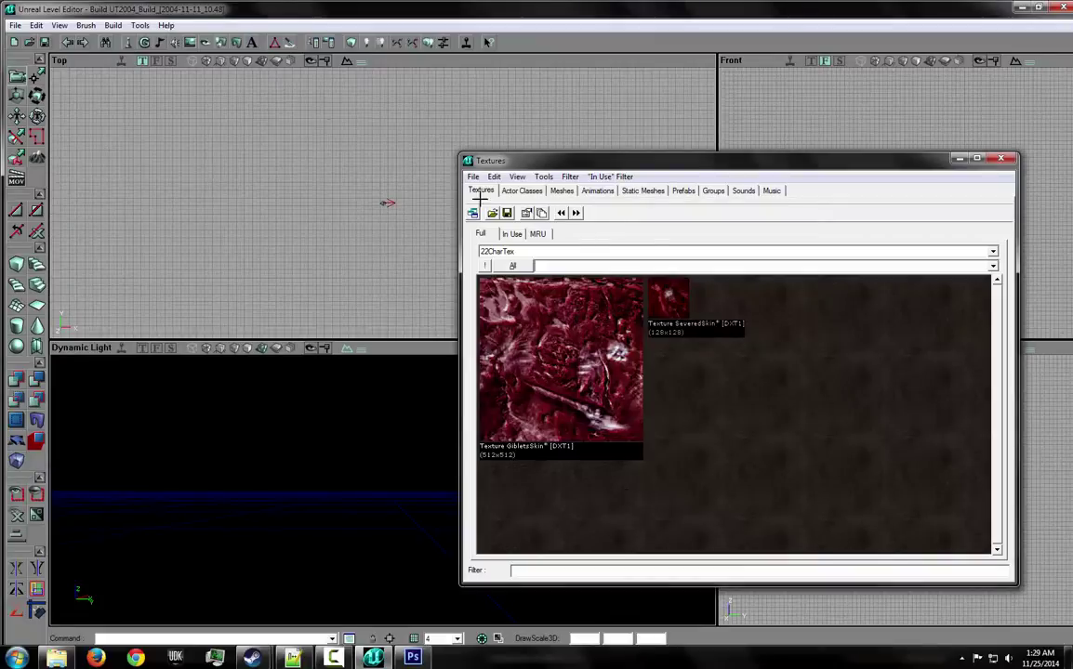
{"action": "left_click_drag", "start_coordinate": [654, 167], "coordinate": [610, 144]}
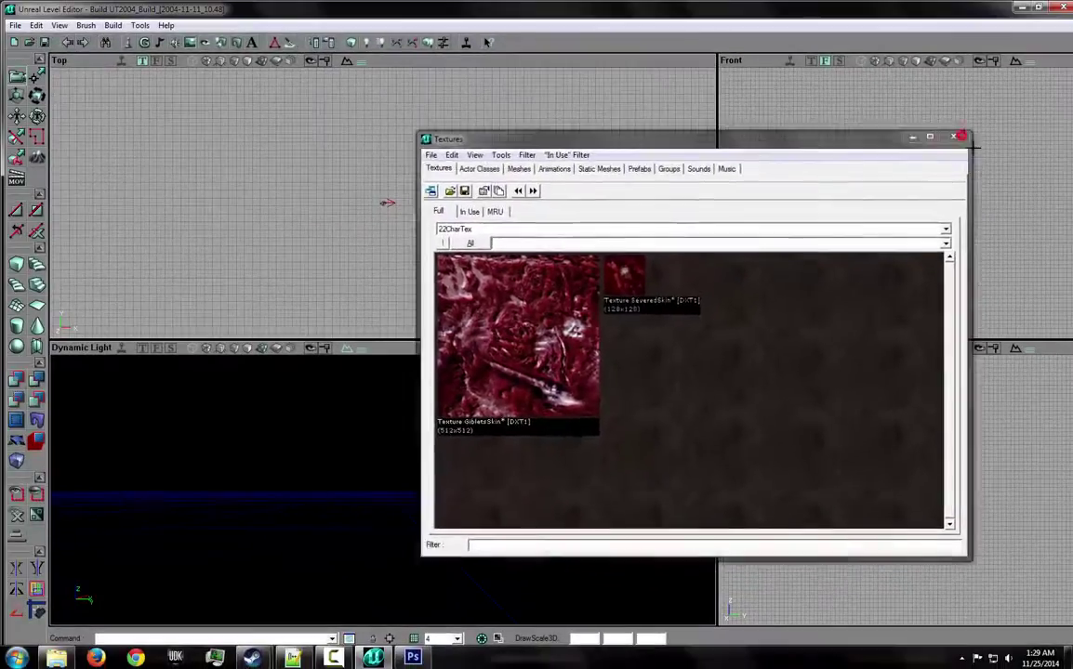
{"action": "left_click", "coordinate": [960, 135]}
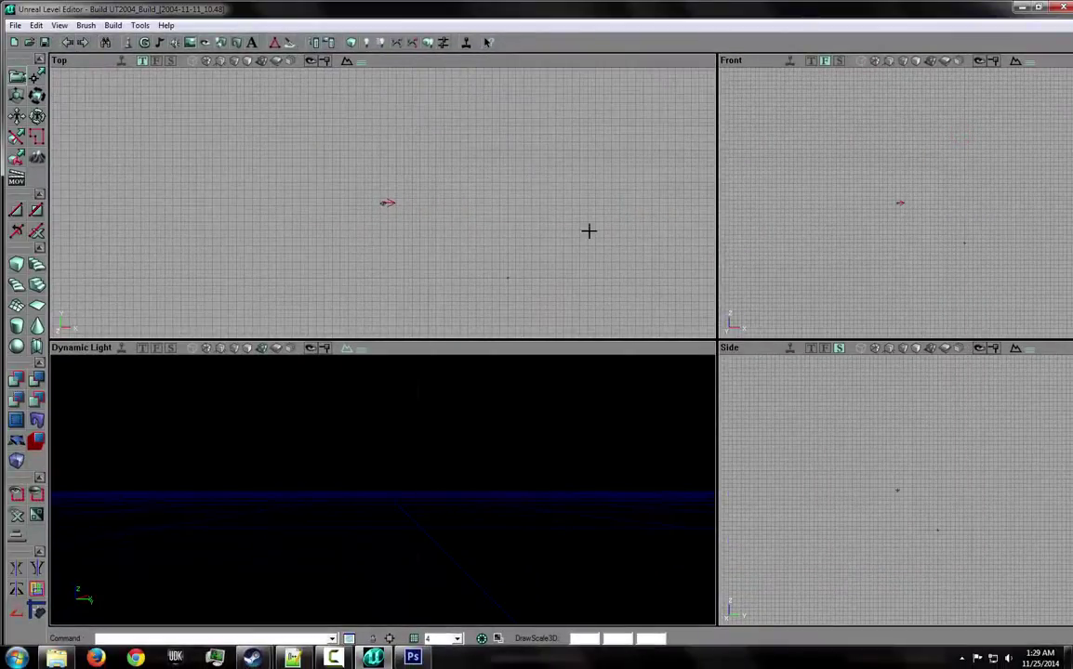
{"action": "left_click", "coordinate": [59, 26]}
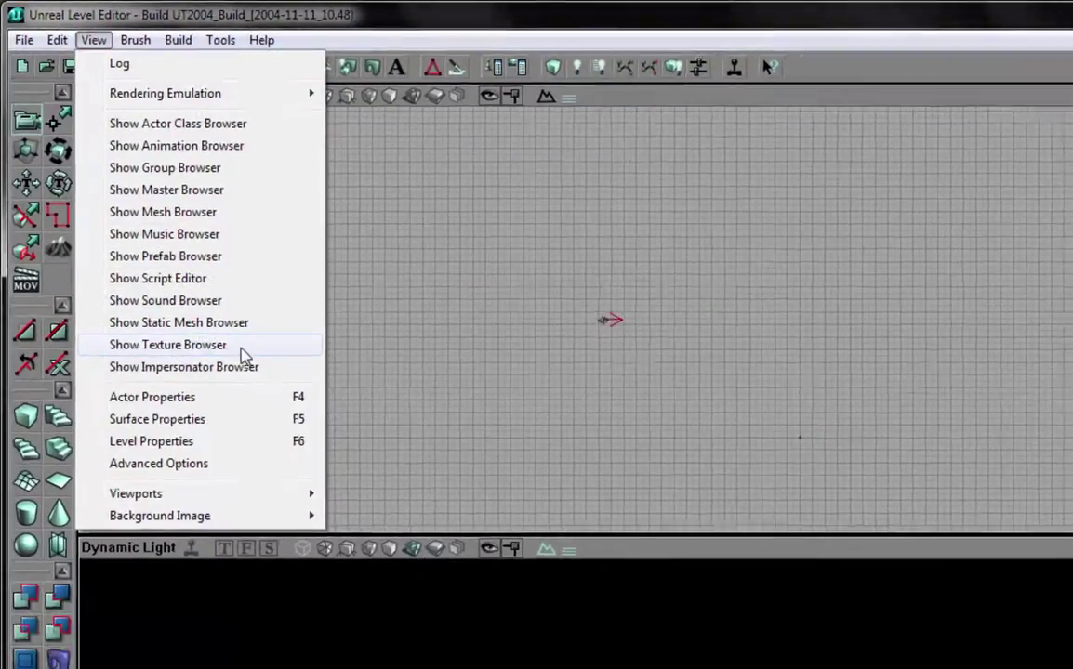
{"action": "left_click", "coordinate": [248, 384]}
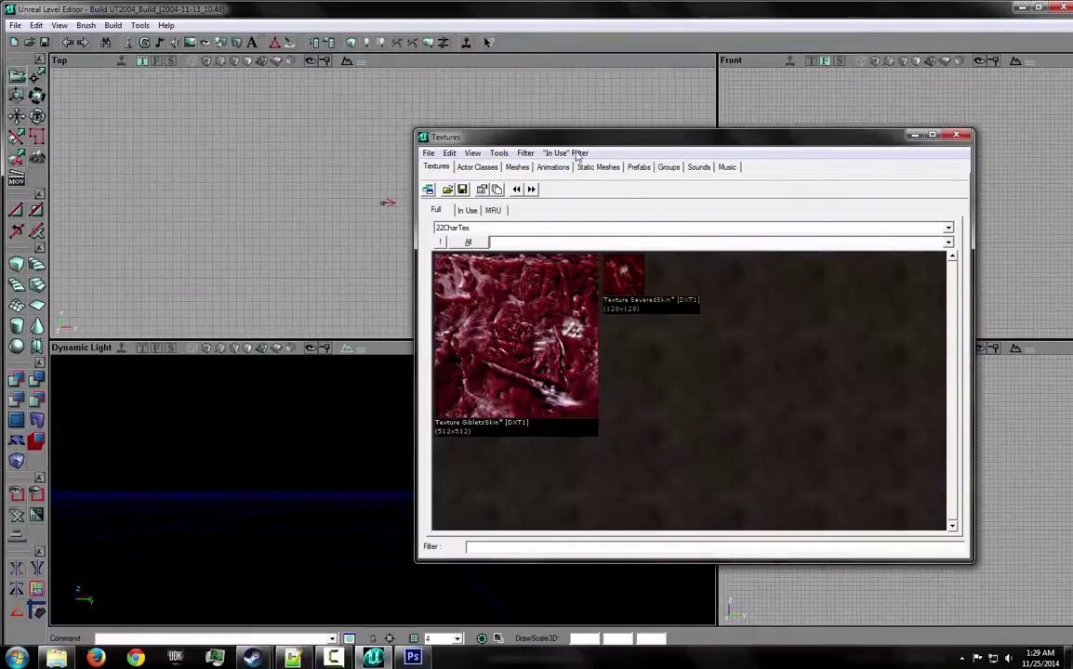
Flip through the browser tabs back to Textures, then move the browser and enlarge it.
{"action": "left_click", "coordinate": [477, 167]}
{"action": "left_click", "coordinate": [517, 167]}
{"action": "left_click", "coordinate": [552, 168]}
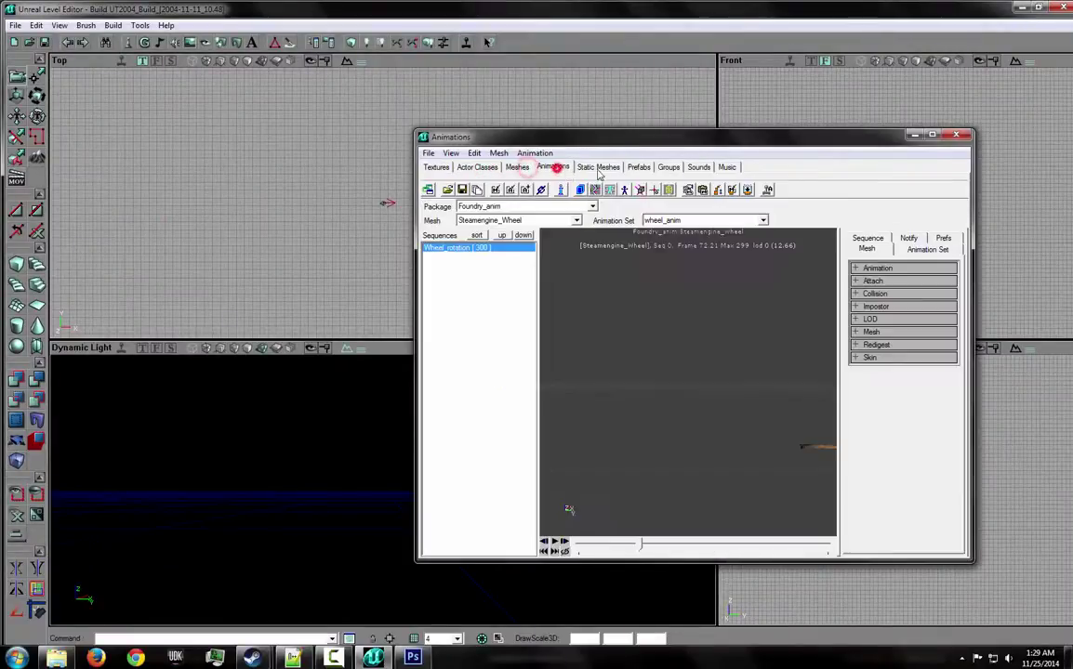
{"action": "left_click", "coordinate": [600, 168]}
{"action": "left_click", "coordinate": [638, 167]}
{"action": "left_click", "coordinate": [697, 167]}
{"action": "left_click", "coordinate": [726, 167]}
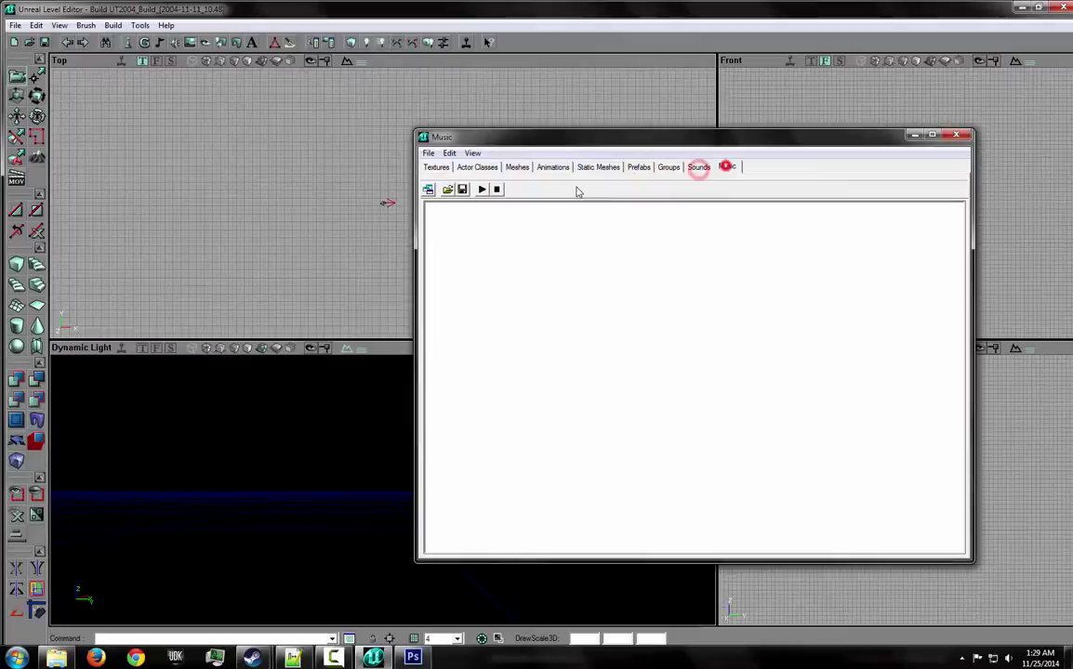
{"action": "left_click", "coordinate": [430, 168]}
{"action": "mouse_move", "coordinate": [541, 138]}
{"action": "left_mouse_down"}
{"action": "mouse_move", "coordinate": [135, 38]}
{"action": "mouse_move", "coordinate": [141, 30]}
{"action": "left_mouse_up"}
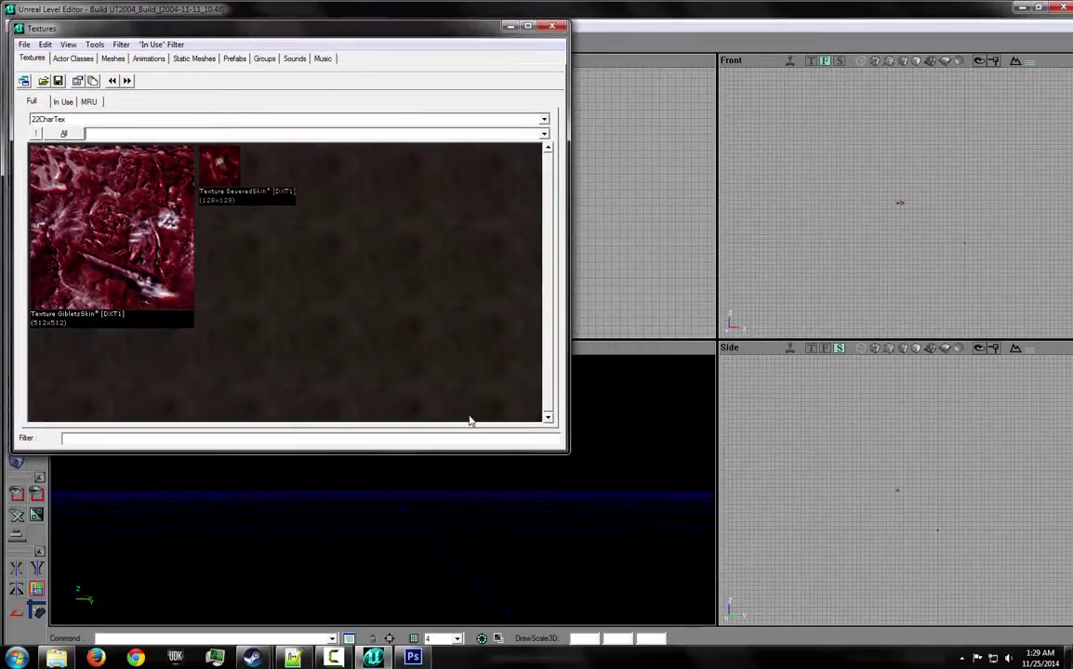
{"action": "left_click_drag", "start_coordinate": [569, 453], "coordinate": [1043, 627]}
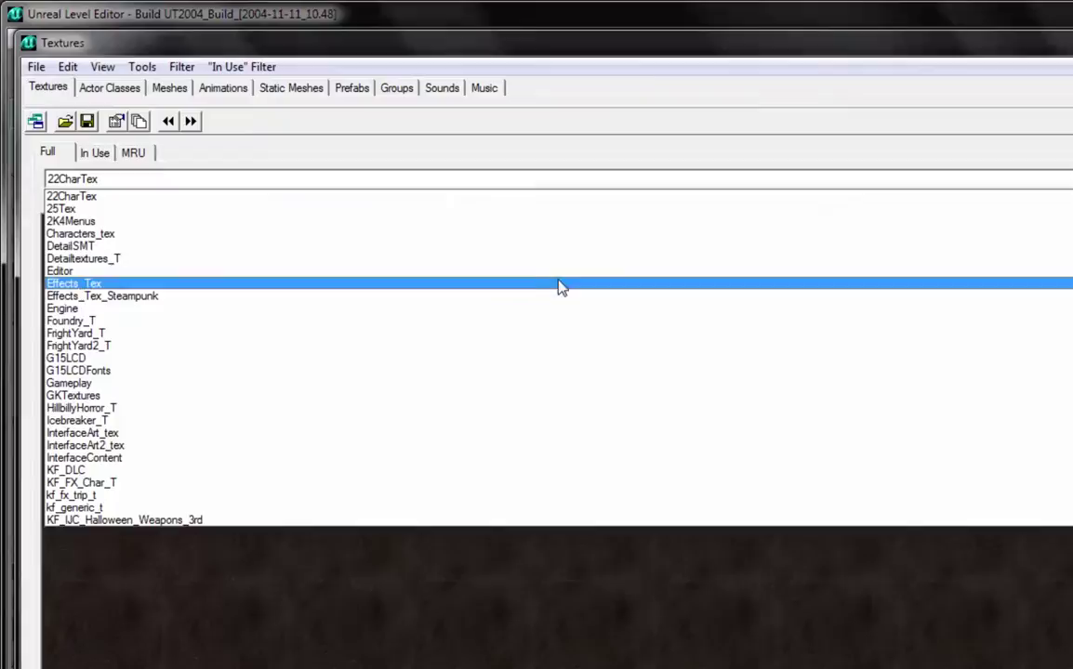
Scroll the package list and pick 22CharTex, showing GibletsSkin and SeveredSkin.
{"action": "scroll", "coordinate": [404, 268], "scroll_direction": "down", "scroll_amount": 2}
{"action": "scroll", "coordinate": [402, 270], "scroll_direction": "down", "scroll_amount": 2}
{"action": "scroll", "coordinate": [401, 270], "scroll_direction": "down", "scroll_amount": 2}
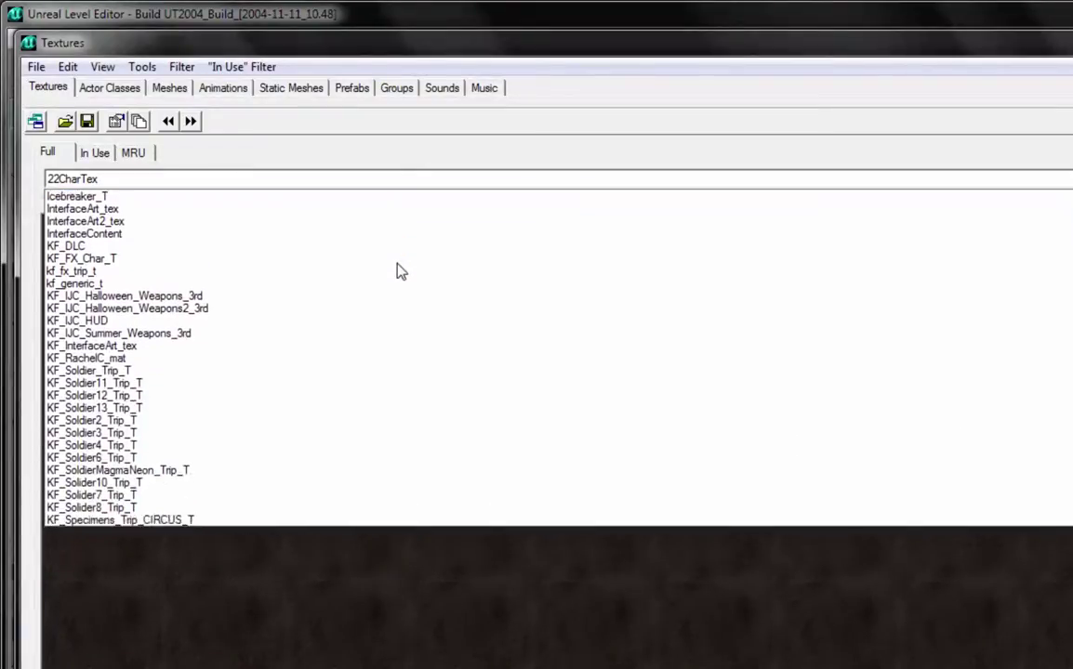
{"action": "scroll", "coordinate": [400, 270], "scroll_direction": "down", "scroll_amount": 2}
{"action": "scroll", "coordinate": [400, 270], "scroll_direction": "down", "scroll_amount": 1}
{"action": "scroll", "coordinate": [398, 270], "scroll_direction": "down", "scroll_amount": 2}
{"action": "scroll", "coordinate": [399, 270], "scroll_direction": "down", "scroll_amount": 4}
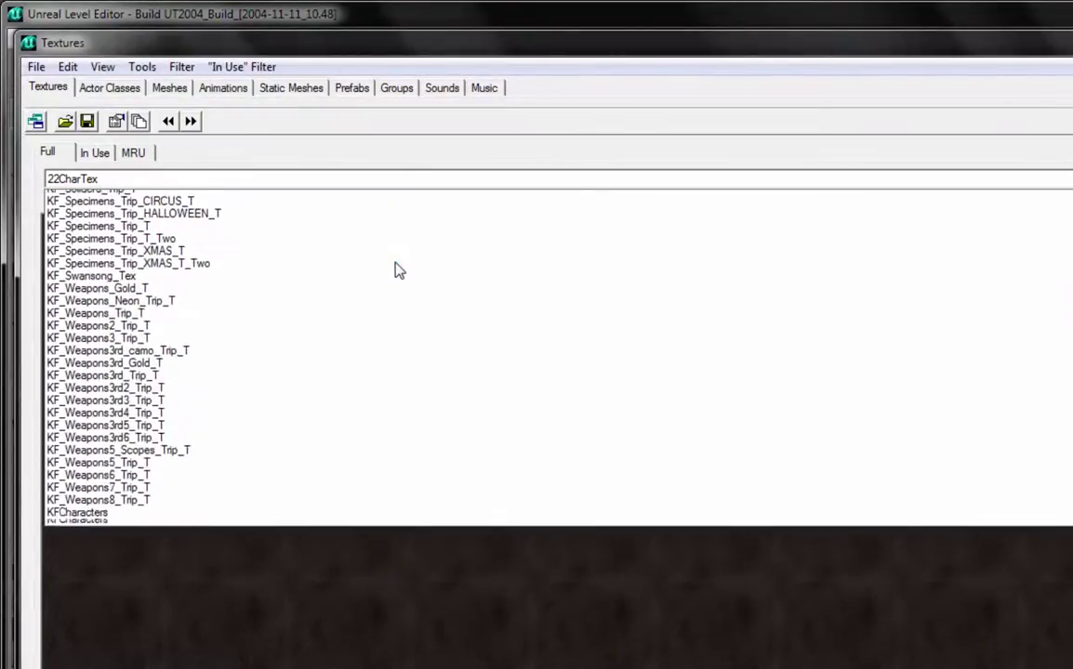
{"action": "scroll", "coordinate": [399, 269], "scroll_direction": "down", "scroll_amount": 2}
{"action": "scroll", "coordinate": [398, 270], "scroll_direction": "down", "scroll_amount": 5}
{"action": "scroll", "coordinate": [398, 269], "scroll_direction": "down", "scroll_amount": 2}
{"action": "scroll", "coordinate": [398, 269], "scroll_direction": "down", "scroll_amount": 1}
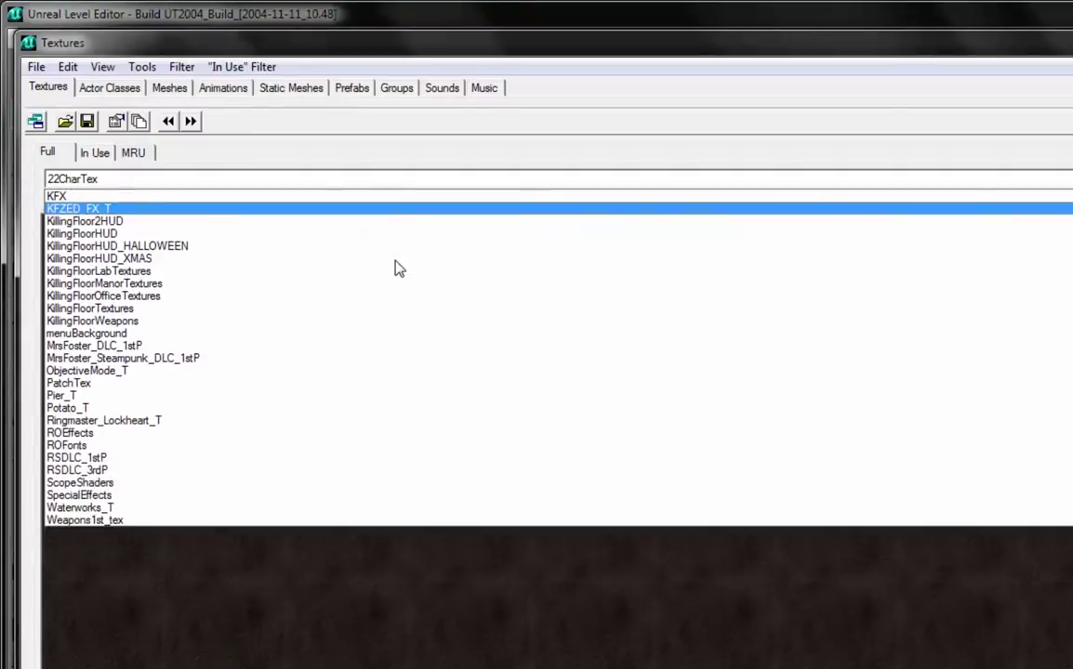
{"action": "scroll", "coordinate": [395, 268], "scroll_direction": "up", "scroll_amount": 9}
{"action": "scroll", "coordinate": [395, 269], "scroll_direction": "up", "scroll_amount": 7}
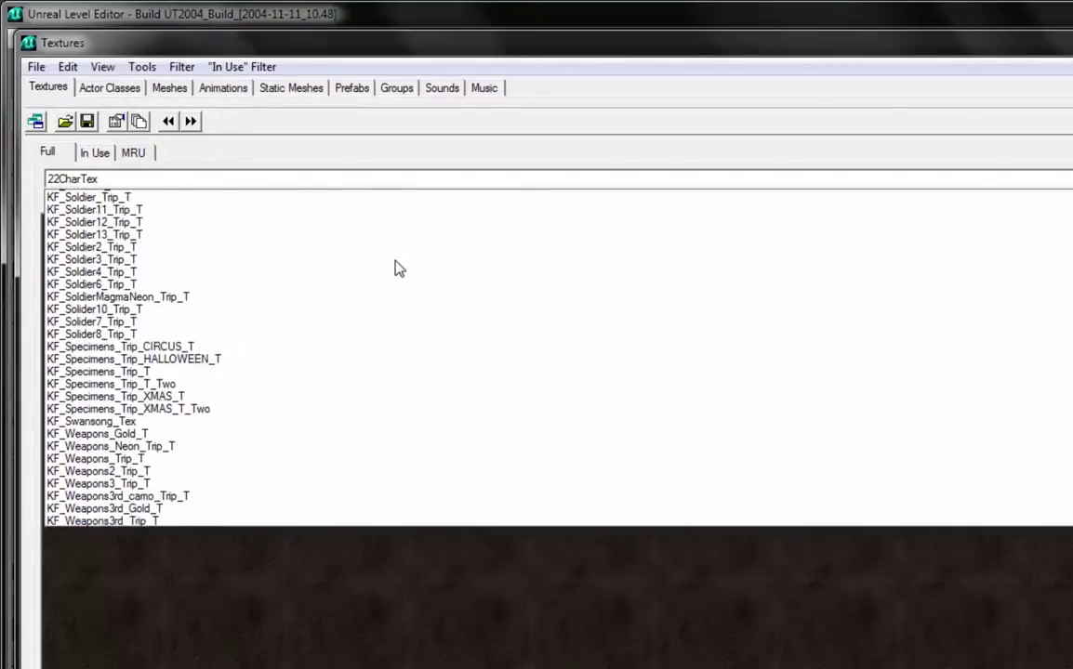
{"action": "scroll", "coordinate": [395, 269], "scroll_direction": "up", "scroll_amount": 15}
{"action": "scroll", "coordinate": [395, 269], "scroll_direction": "up", "scroll_amount": 1}
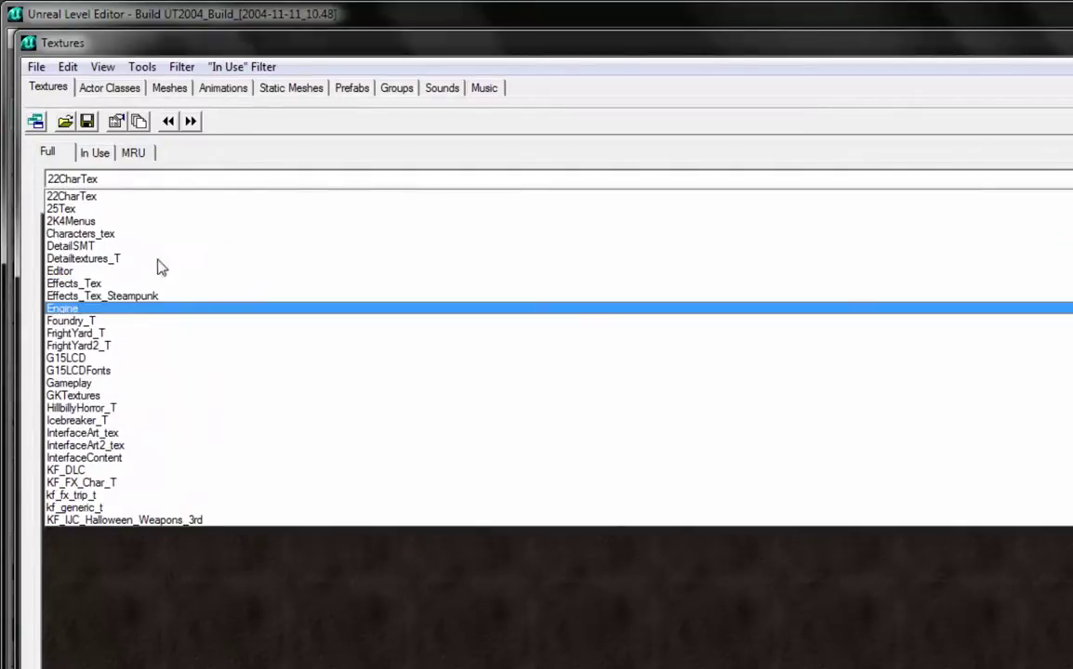
{"action": "left_click", "coordinate": [232, 193]}
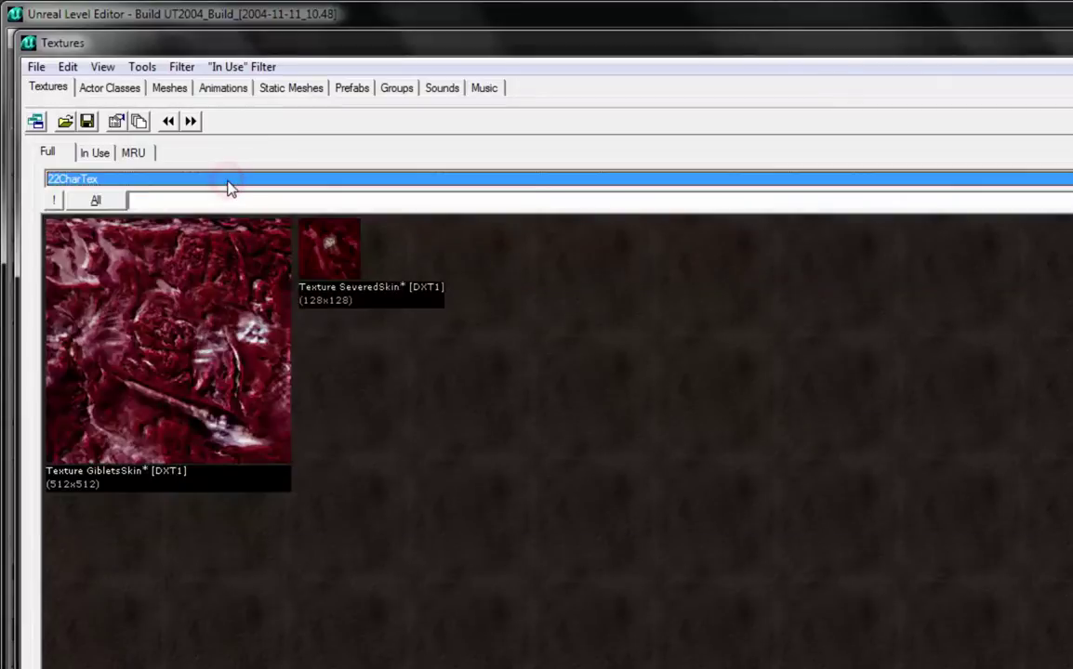
Open DUBChar_1.utx from the KillingFloor Textures folder into the texture browser.
{"action": "left_click", "coordinate": [39, 71]}
{"action": "left_click", "coordinate": [66, 109]}
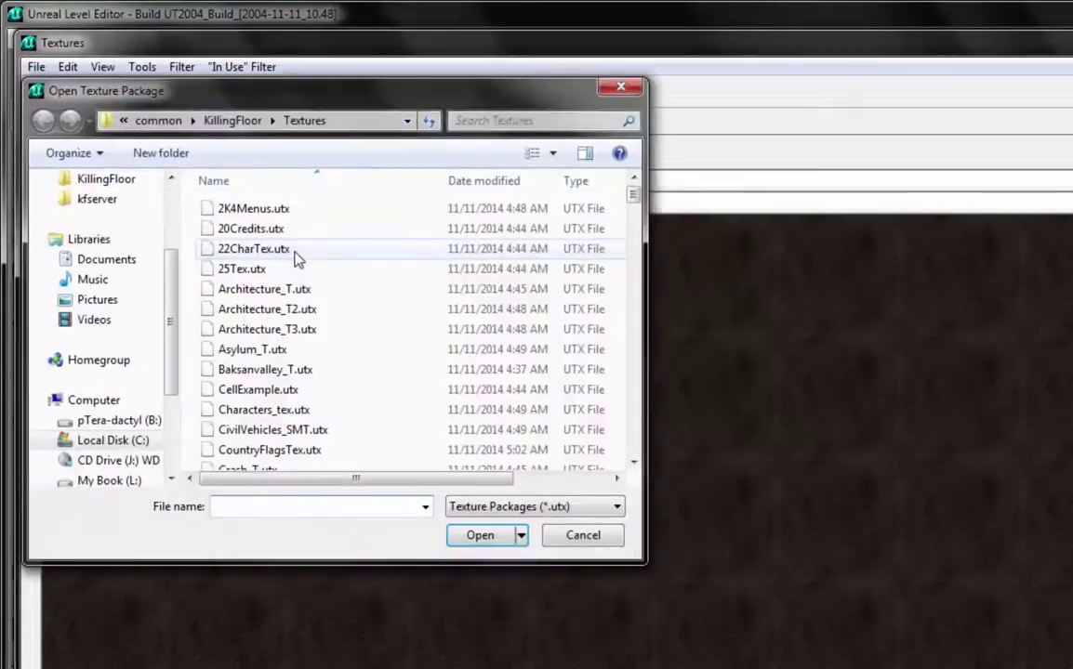
{"action": "left_click", "coordinate": [353, 309]}
{"action": "scroll", "coordinate": [356, 307], "scroll_direction": "down", "scroll_amount": 5}
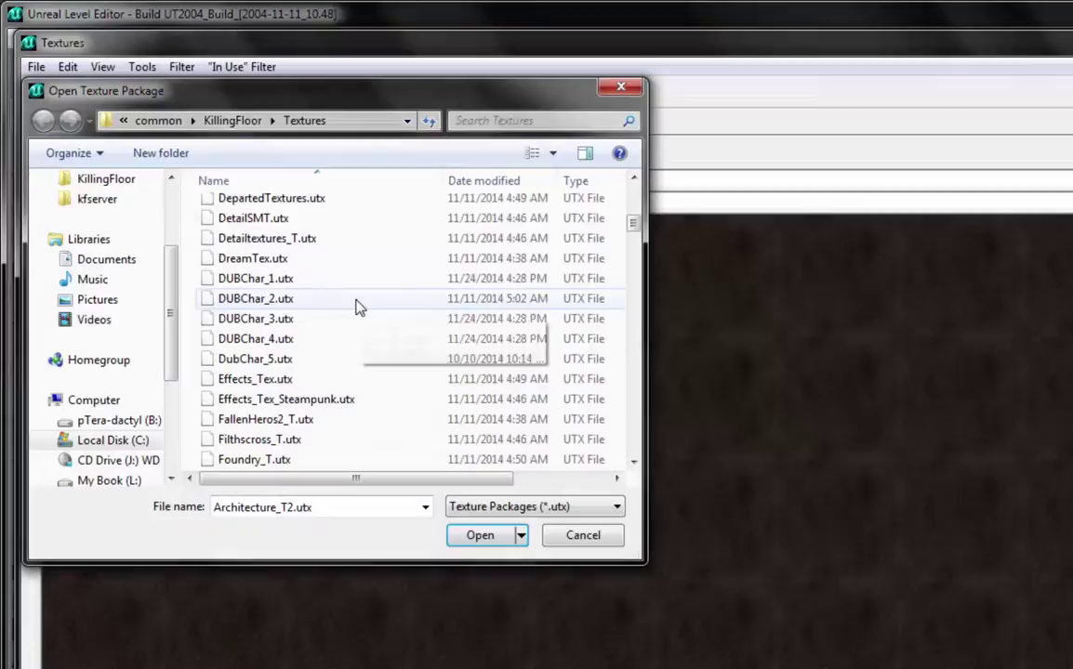
{"action": "left_click", "coordinate": [279, 278]}
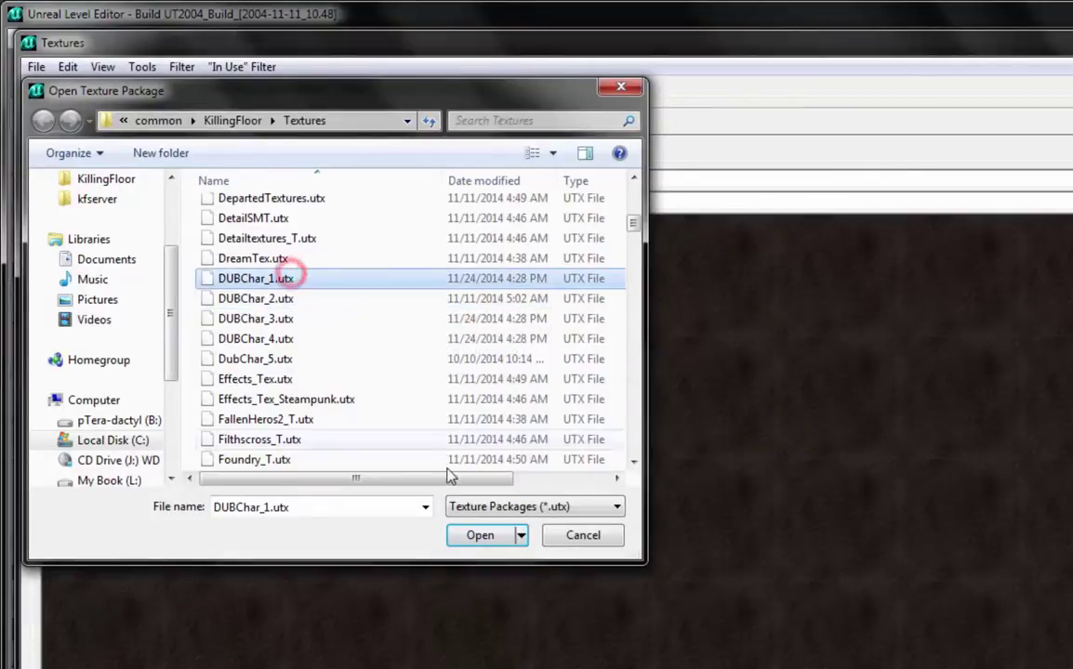
{"action": "left_click", "coordinate": [479, 535]}
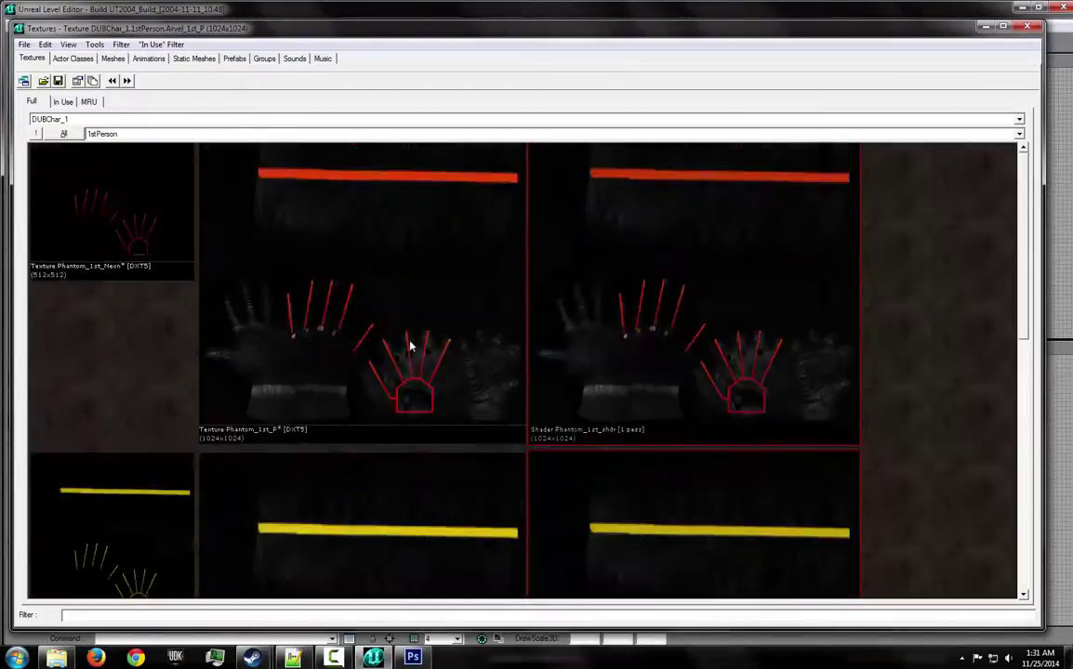
Browse DUBChar_1's 1stPerson group and select the Arvel_1st_P texture.
{"action": "left_click", "coordinate": [166, 134]}
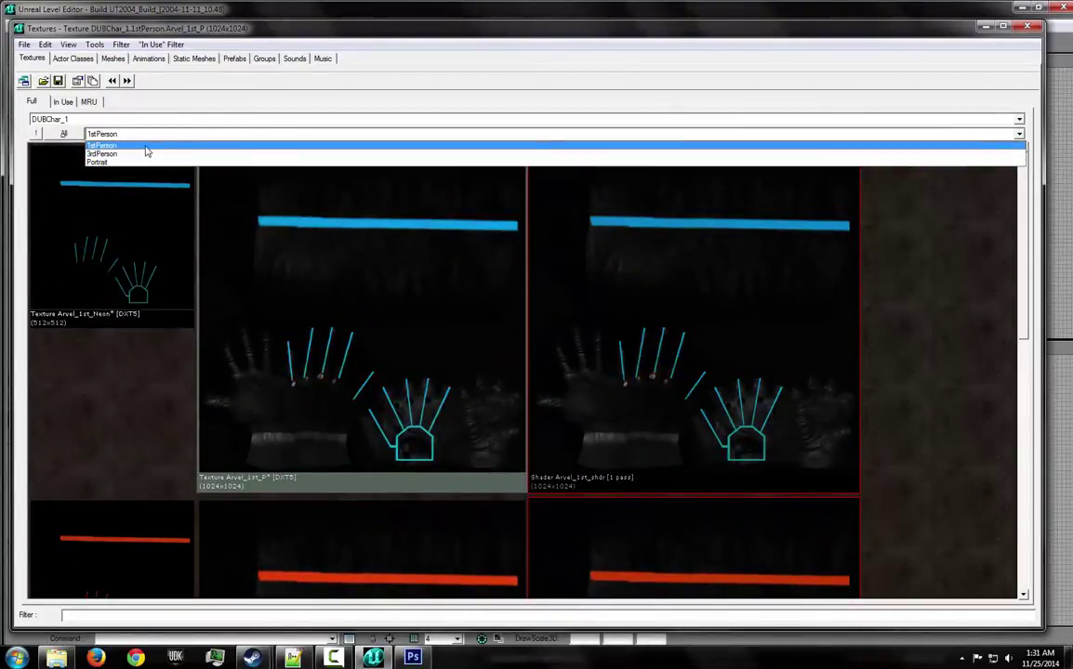
{"action": "left_click", "coordinate": [146, 149]}
{"action": "left_click", "coordinate": [359, 299]}
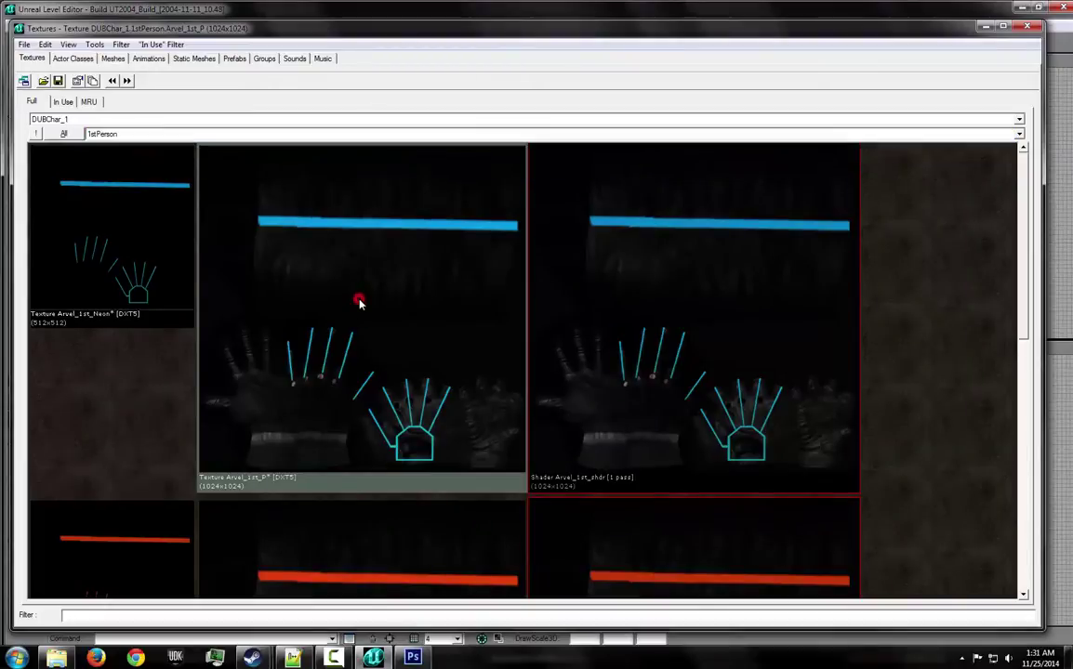
{"action": "scroll", "coordinate": [359, 297], "scroll_direction": "down", "scroll_amount": 5}
{"action": "scroll", "coordinate": [322, 262], "scroll_direction": "up", "scroll_amount": 3}
{"action": "scroll", "coordinate": [281, 237], "scroll_direction": "up", "scroll_amount": 2}
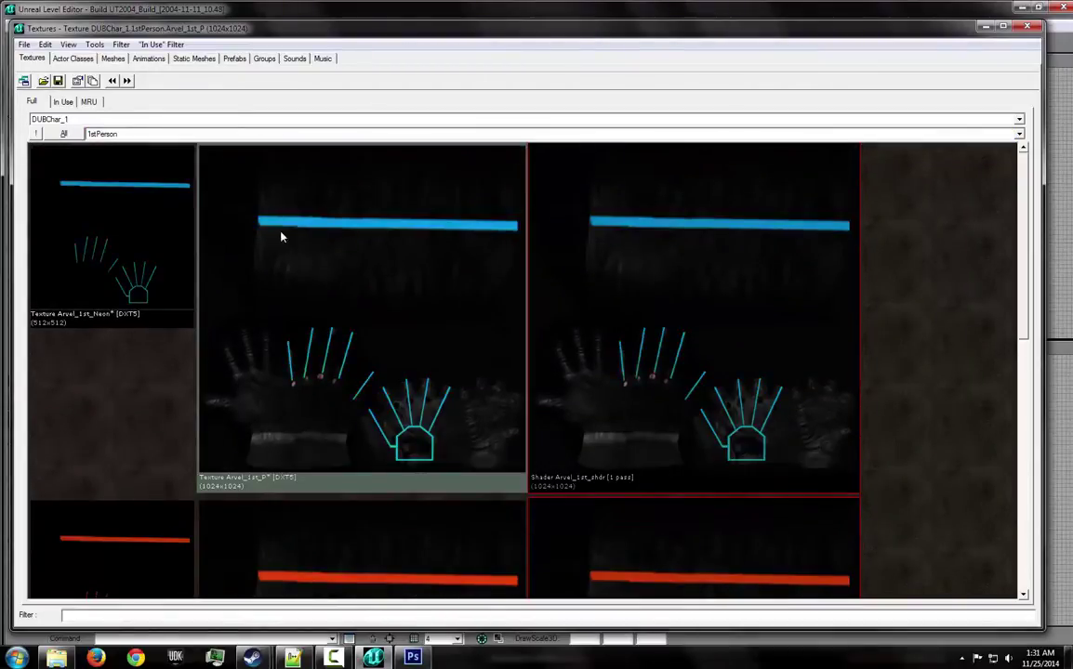
Switch to the 3rdPerson group and inspect the Arvel_3rd_P texture.
{"action": "left_click", "coordinate": [139, 135]}
{"action": "left_click", "coordinate": [139, 157]}
{"action": "left_click", "coordinate": [356, 298]}
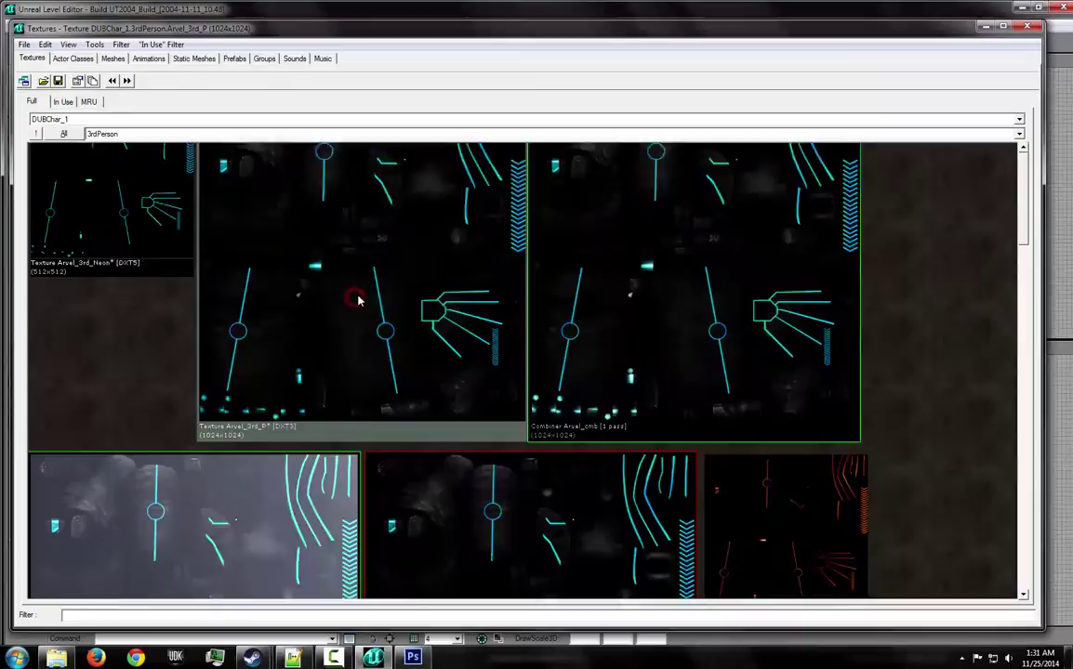
{"action": "scroll", "coordinate": [357, 298], "scroll_direction": "down", "scroll_amount": 2}
{"action": "scroll", "coordinate": [356, 296], "scroll_direction": "down", "scroll_amount": 2}
{"action": "scroll", "coordinate": [355, 294], "scroll_direction": "down", "scroll_amount": 2}
{"action": "scroll", "coordinate": [354, 291], "scroll_direction": "down", "scroll_amount": 2}
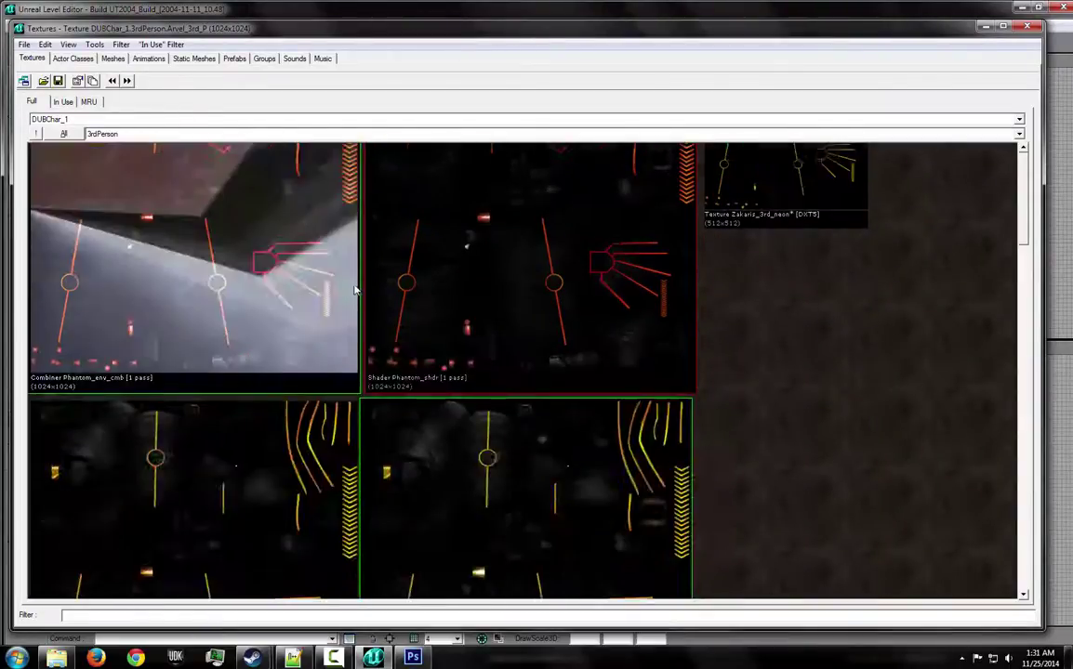
{"action": "scroll", "coordinate": [354, 291], "scroll_direction": "up", "scroll_amount": 2}
{"action": "scroll", "coordinate": [217, 167], "scroll_direction": "up", "scroll_amount": 2}
View the Portrait group, then switch to the KF_Soldier12_Trip_T package.
{"action": "left_click", "coordinate": [163, 135]}
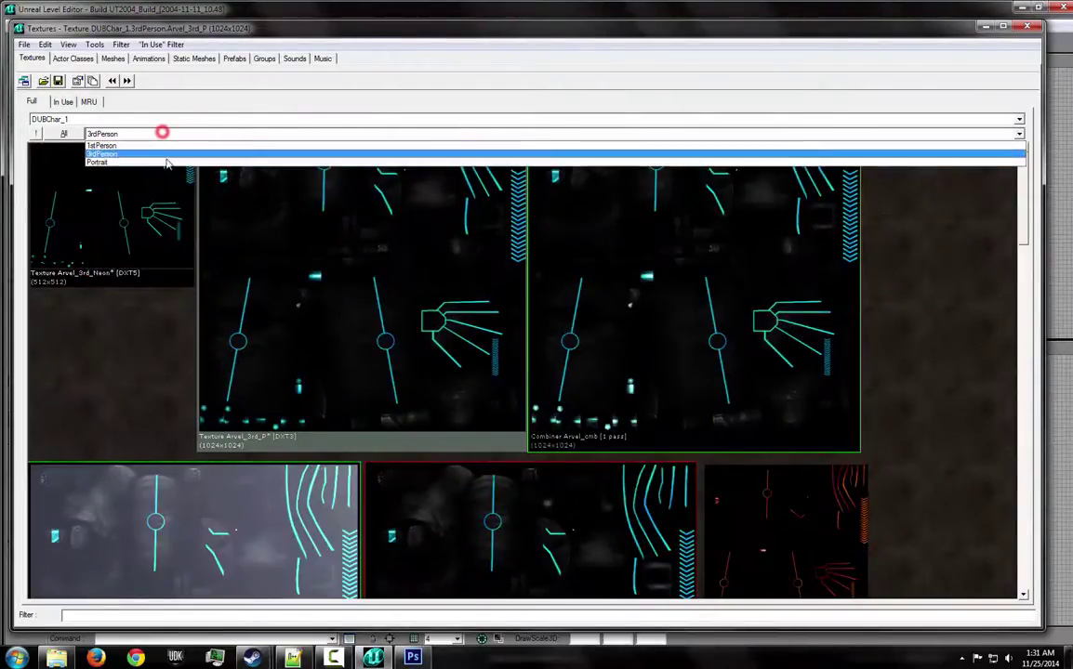
{"action": "left_click", "coordinate": [168, 161]}
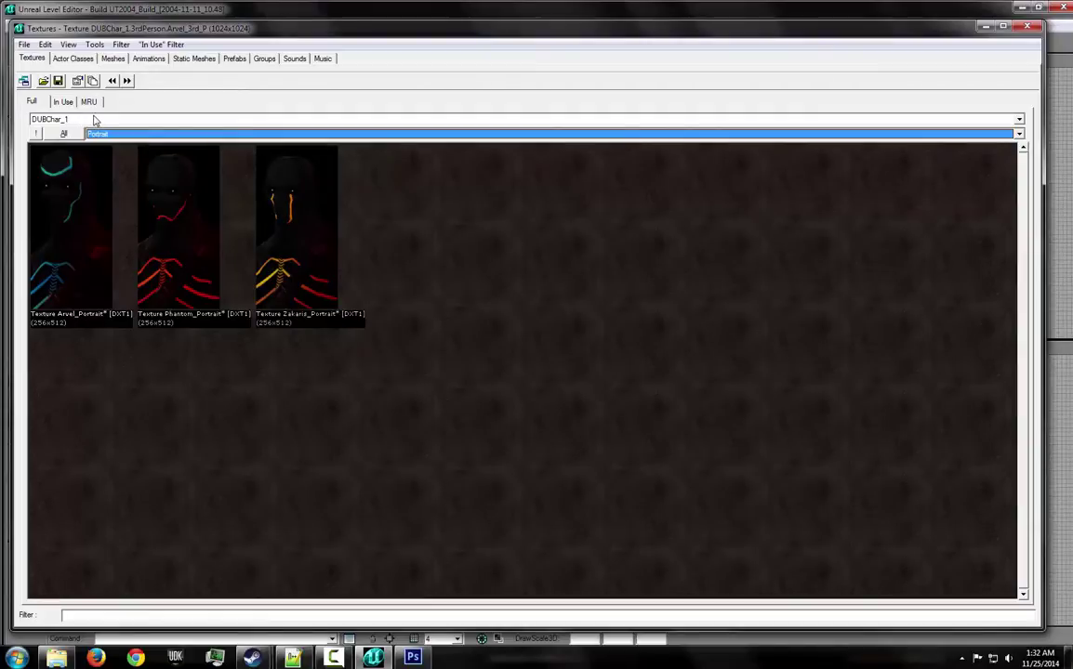
{"action": "left_click", "coordinate": [93, 119]}
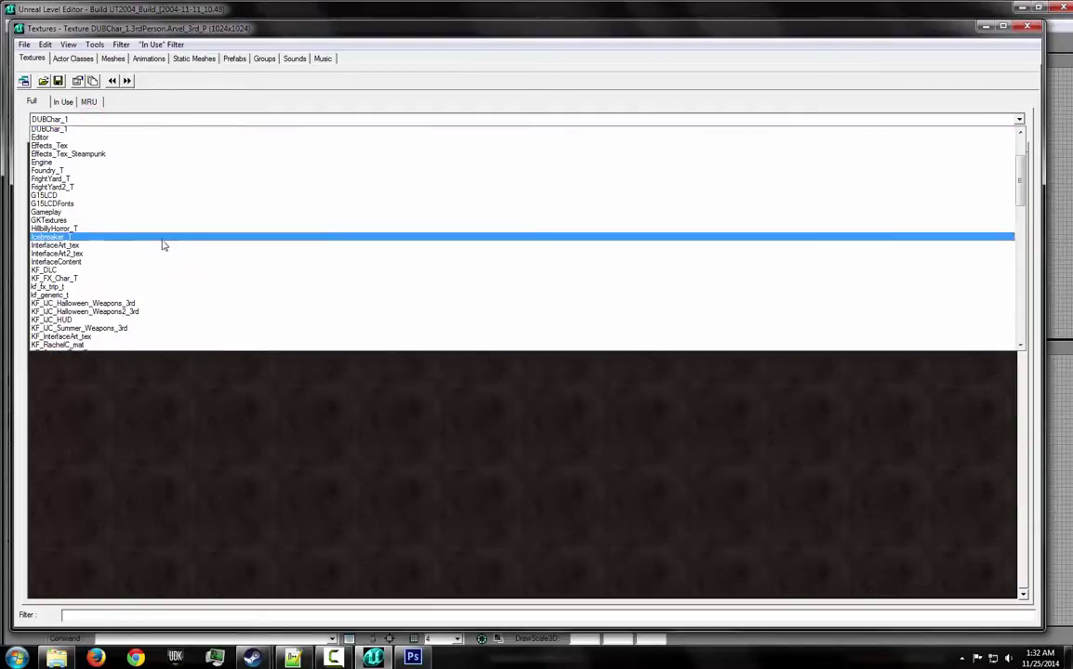
{"action": "scroll", "coordinate": [163, 244], "scroll_direction": "down", "scroll_amount": 3}
{"action": "scroll", "coordinate": [163, 243], "scroll_direction": "down", "scroll_amount": 2}
{"action": "scroll", "coordinate": [158, 240], "scroll_direction": "down", "scroll_amount": 1}
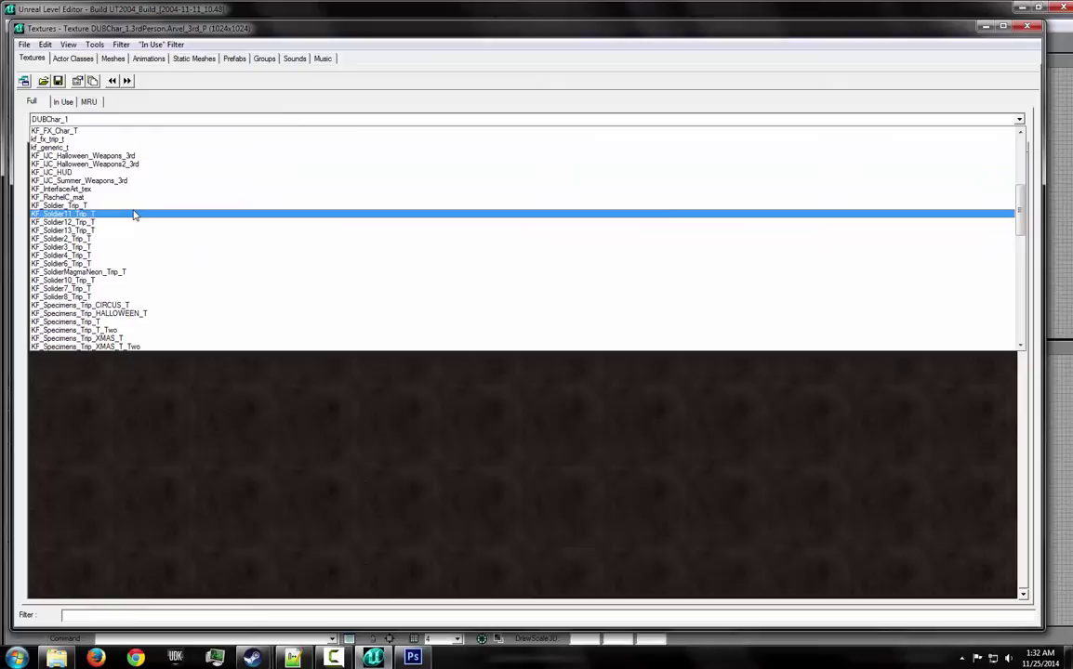
{"action": "left_click", "coordinate": [131, 224]}
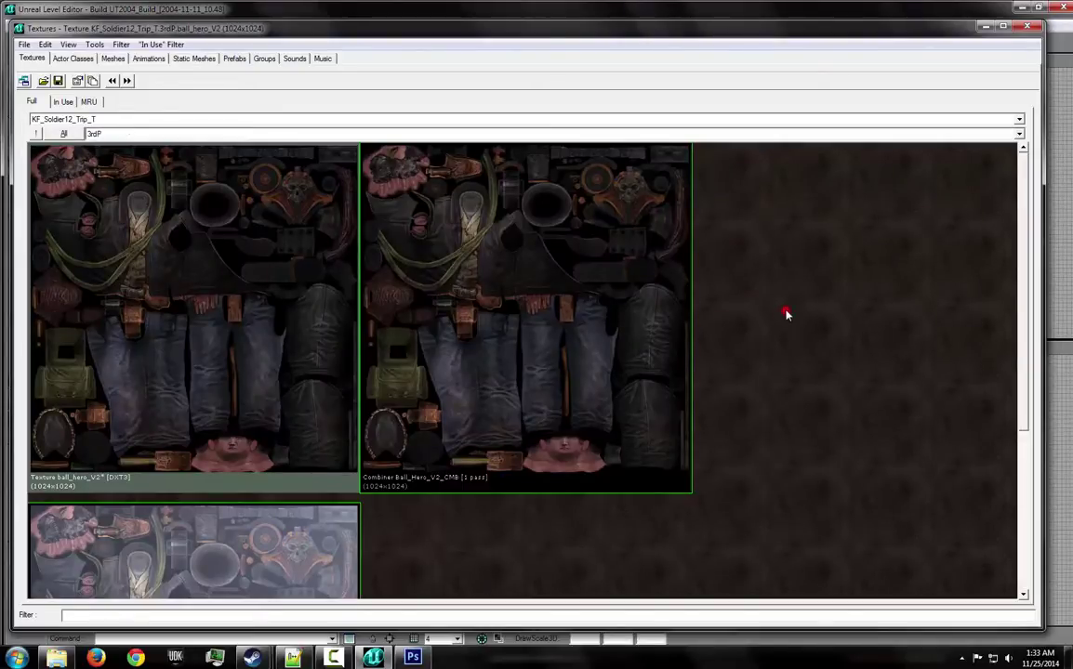
Select ball_hero_V2 instead of the Ball_Hero_V2_CMB combiner and bring up its context menu.
{"action": "scroll", "coordinate": [782, 309], "scroll_direction": "down", "scroll_amount": 3}
{"action": "scroll", "coordinate": [417, 350], "scroll_direction": "down", "scroll_amount": 2}
{"action": "scroll", "coordinate": [475, 346], "scroll_direction": "up", "scroll_amount": 2}
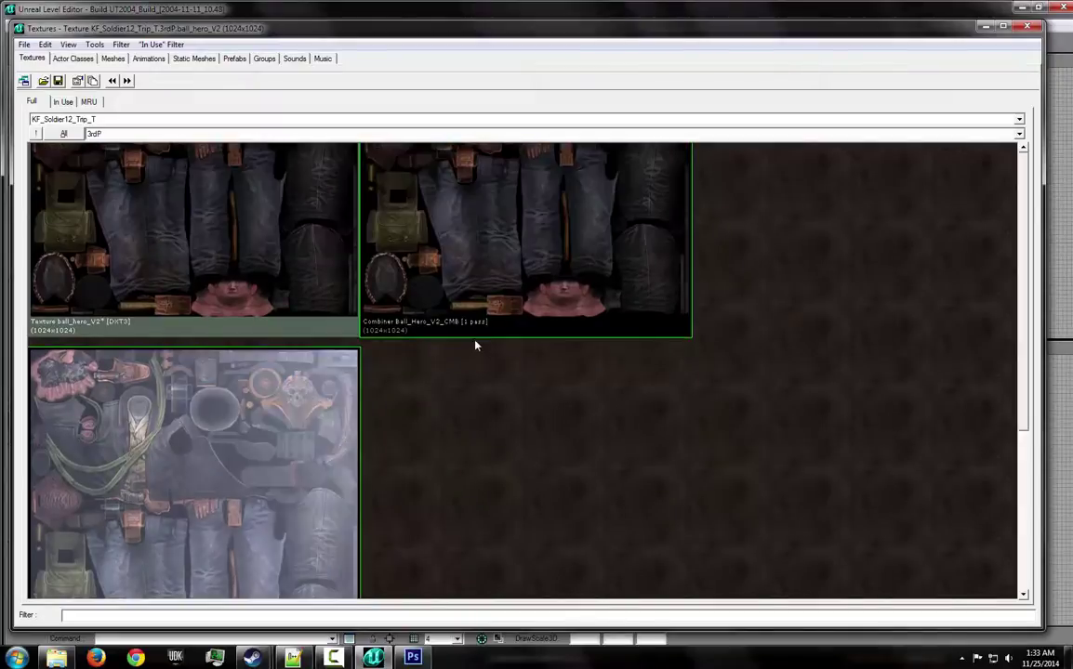
{"action": "scroll", "coordinate": [475, 346], "scroll_direction": "up", "scroll_amount": 3}
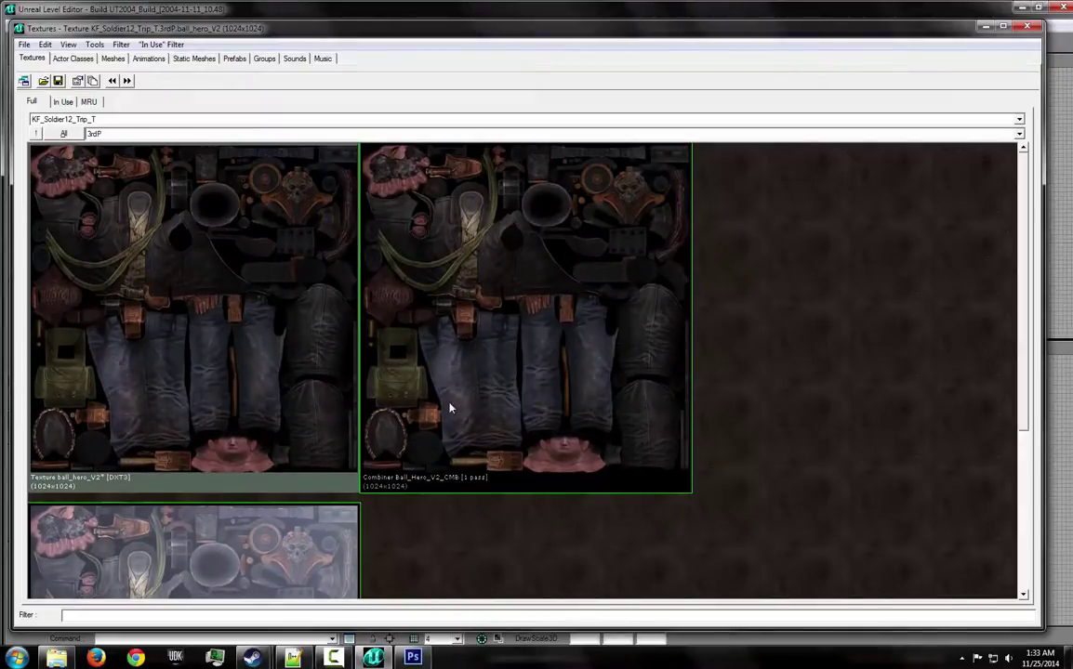
{"action": "left_click", "coordinate": [491, 374]}
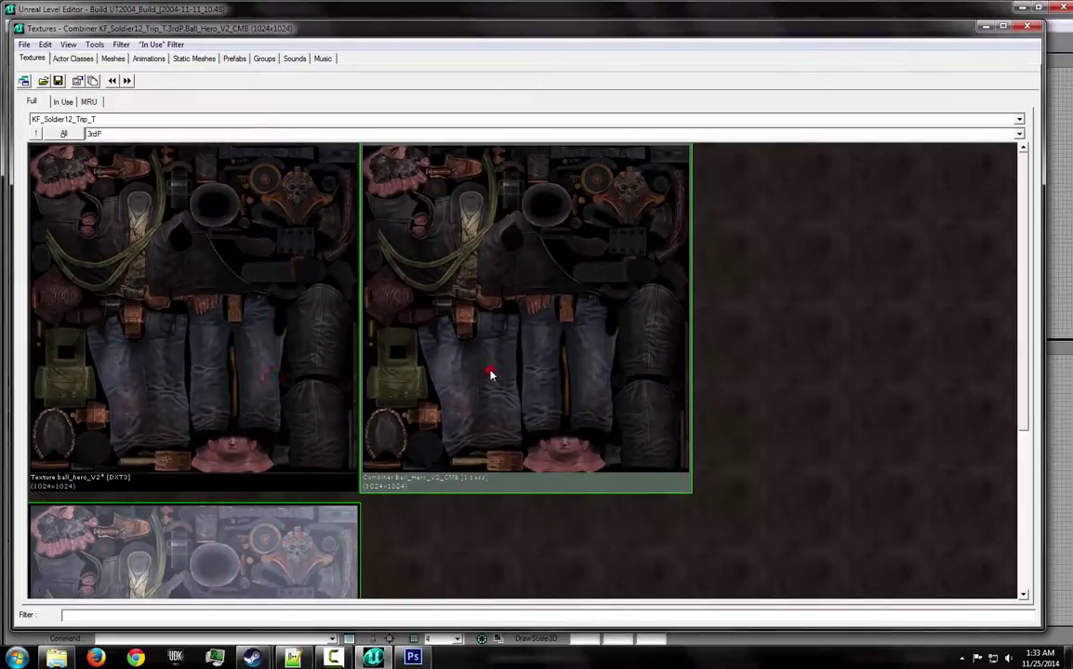
{"action": "left_click", "coordinate": [189, 433]}
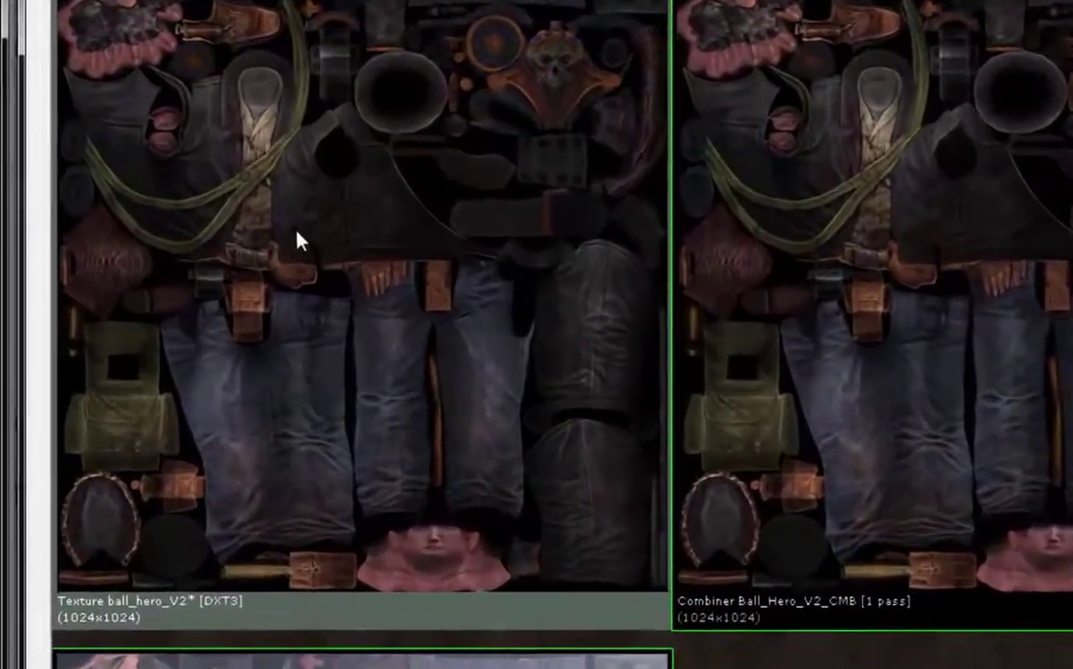
{"action": "right_click", "coordinate": [159, 284]}
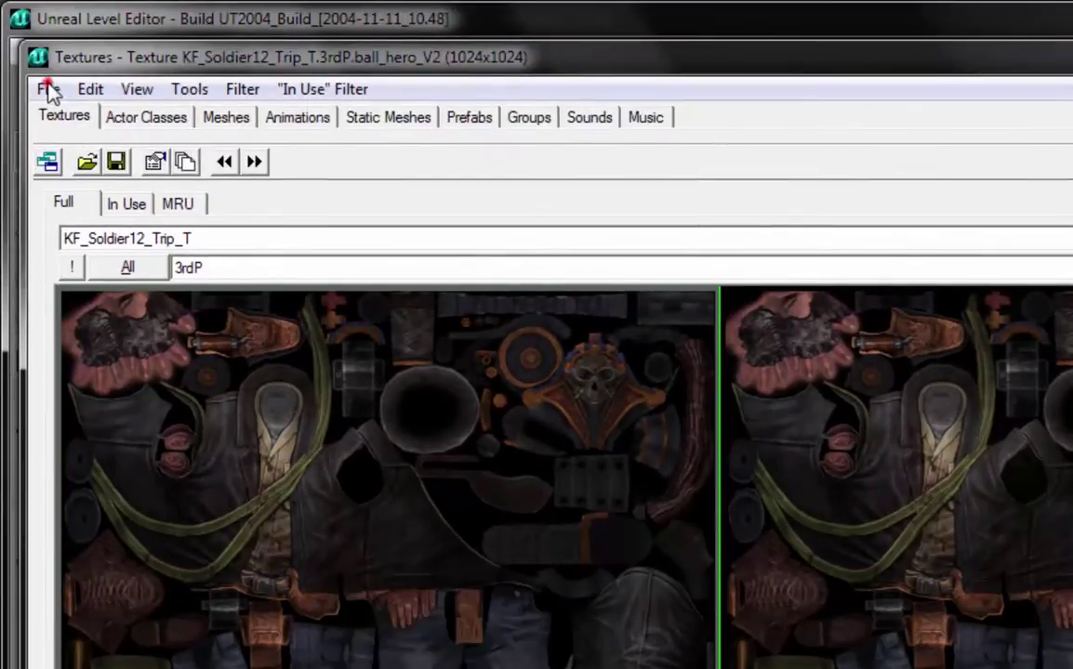
{"action": "left_click", "coordinate": [49, 90]}
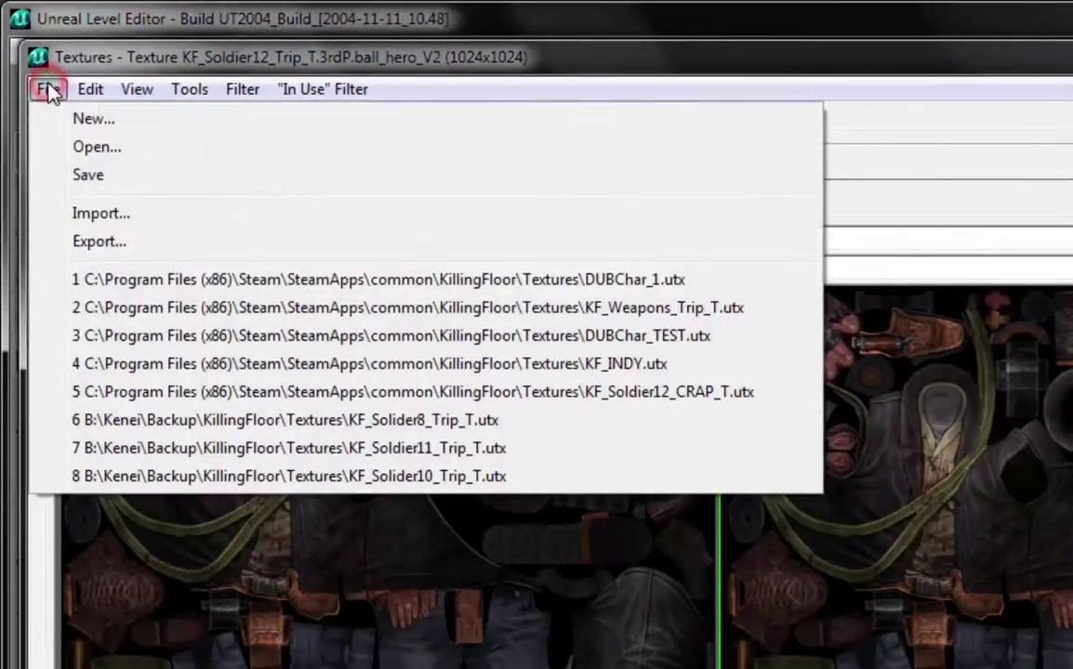
{"action": "left_click", "coordinate": [128, 249]}
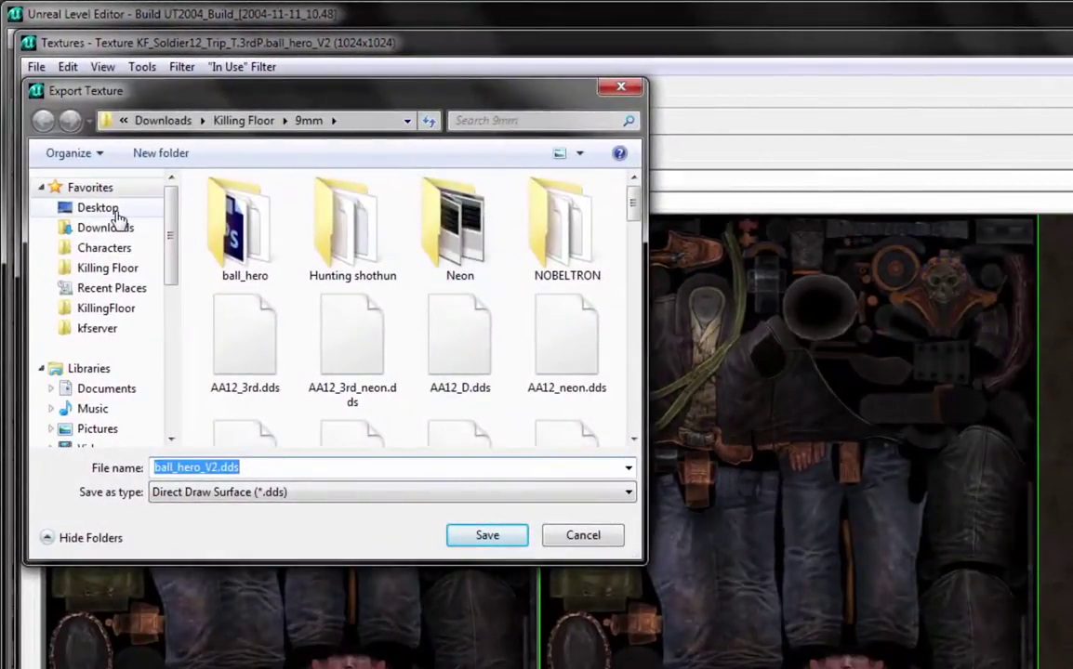
{"action": "left_click", "coordinate": [111, 208]}
{"action": "left_click", "coordinate": [177, 152]}
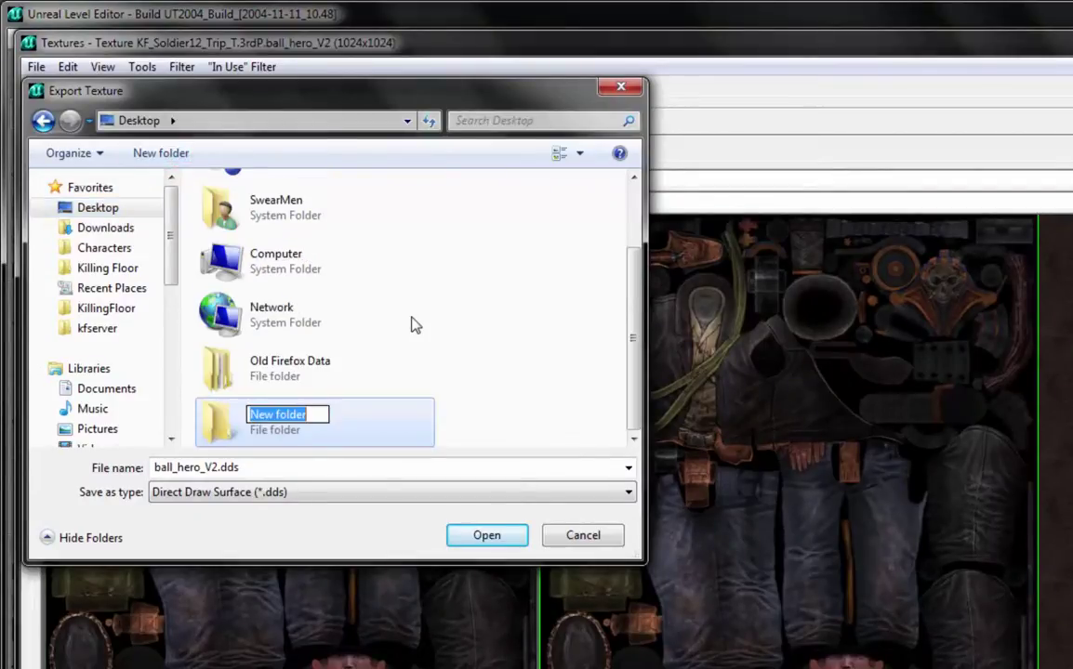
{"action": "type", "text": "I"}
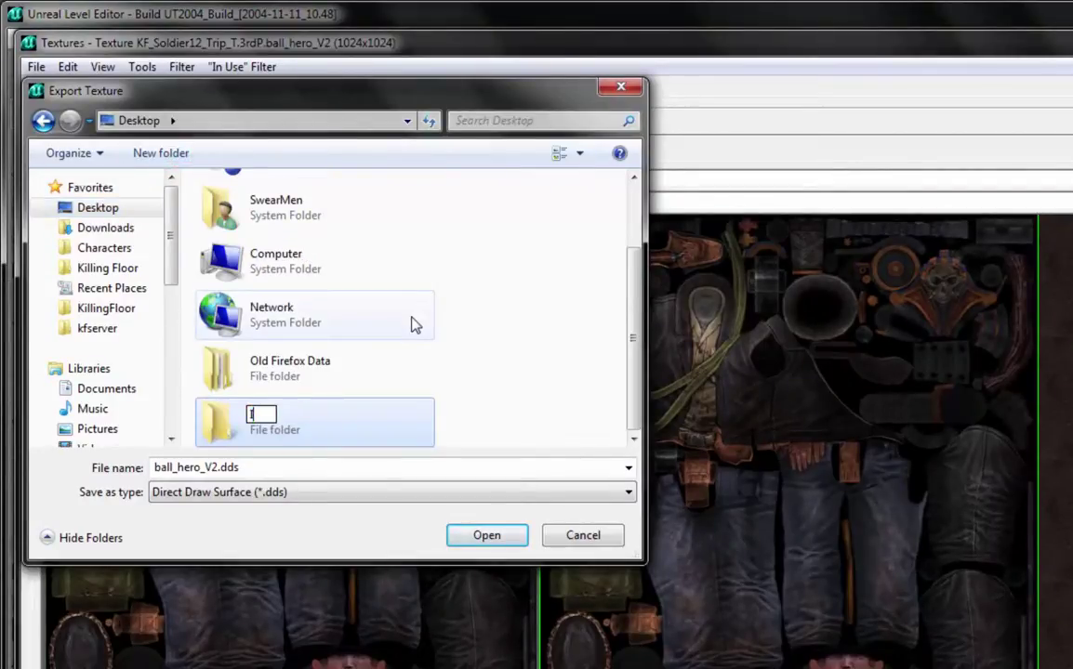
{"action": "type", "text": "NDY"}
{"action": "key", "text": "Return"}
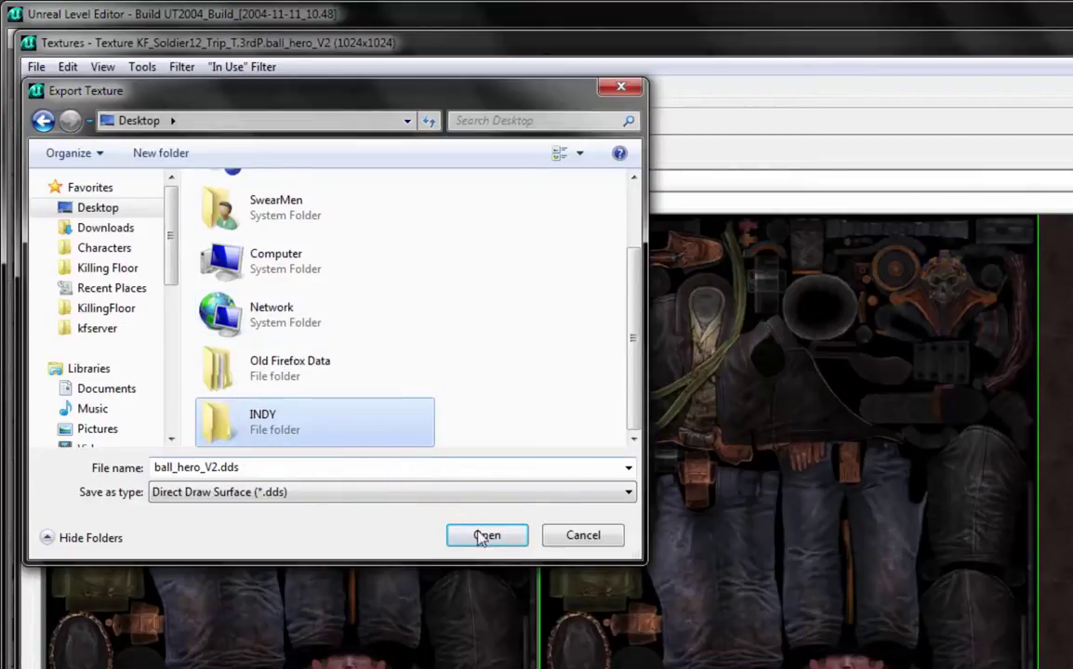
{"action": "double_click", "coordinate": [333, 429]}
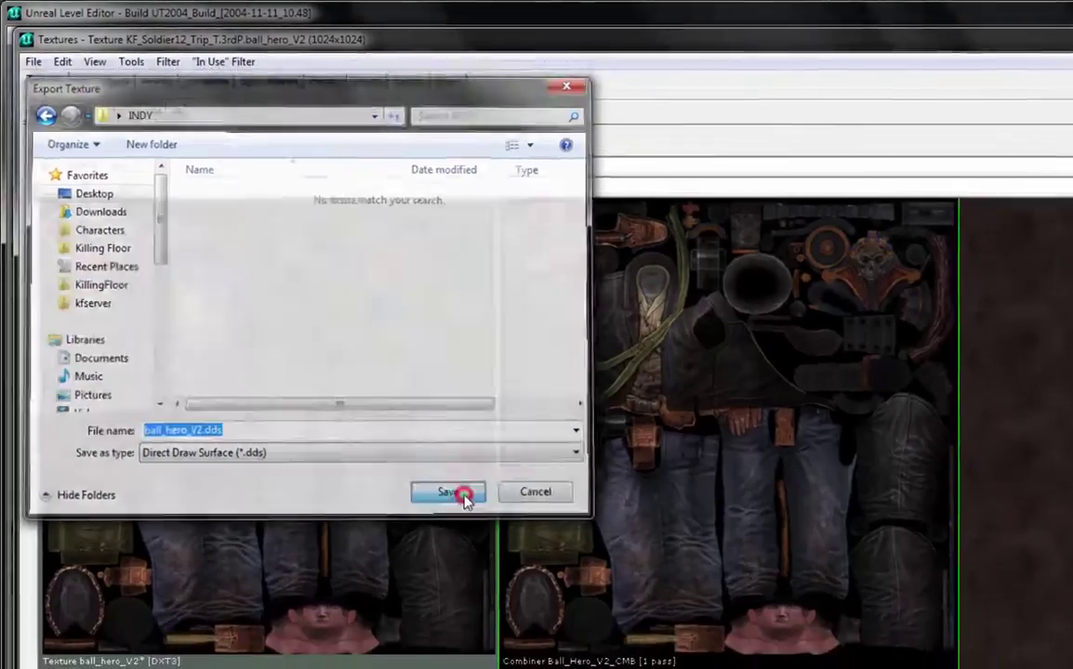
{"action": "left_click", "coordinate": [503, 541]}
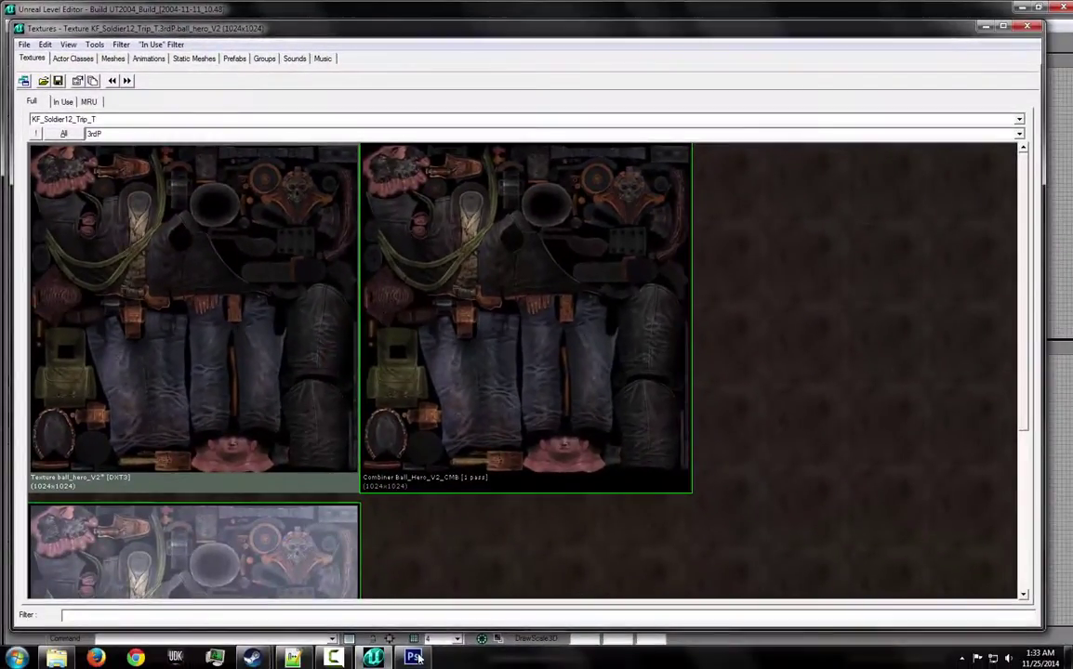
Open ball_hero_V2.dds from Desktop\INDY in Photoshop using default DDS read settings.
{"action": "left_click", "coordinate": [416, 656]}
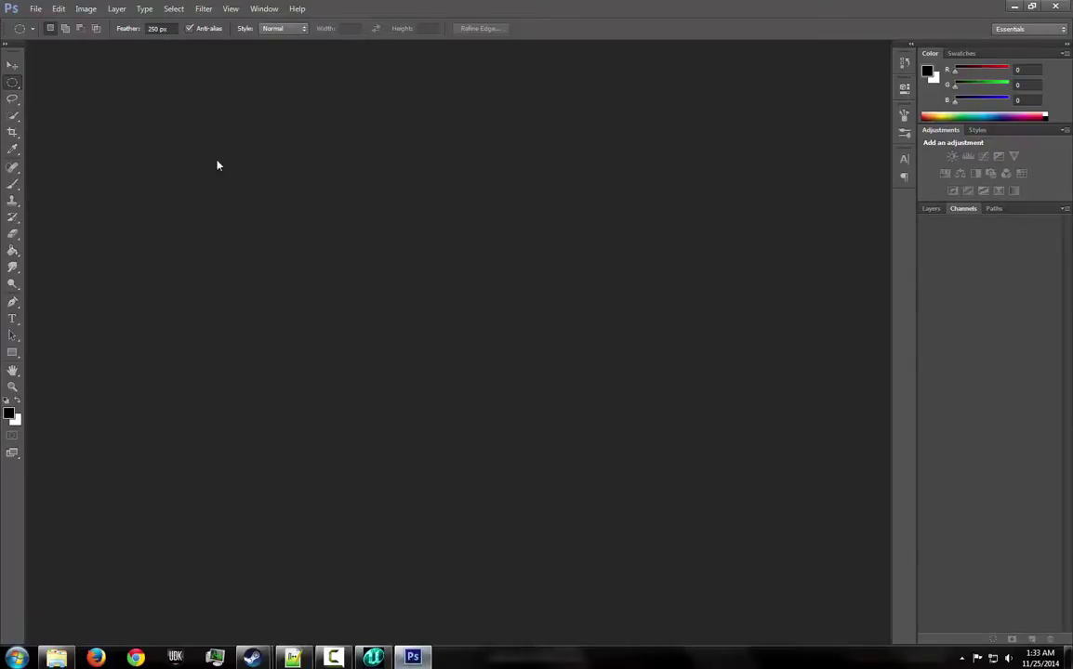
{"action": "left_click", "coordinate": [36, 9]}
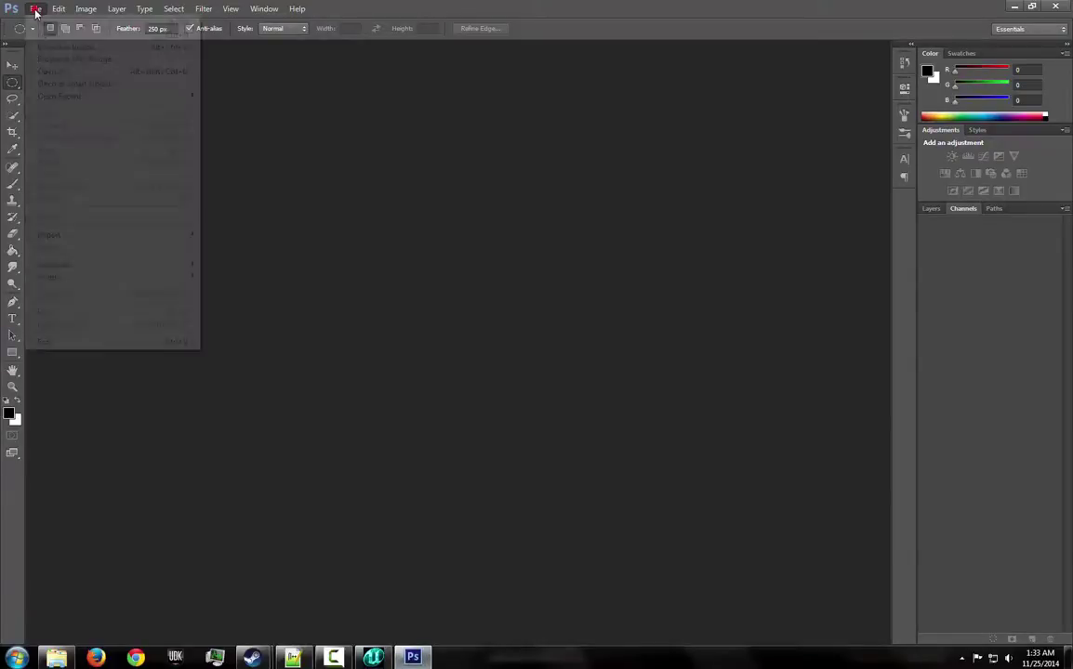
{"action": "left_click", "coordinate": [46, 36]}
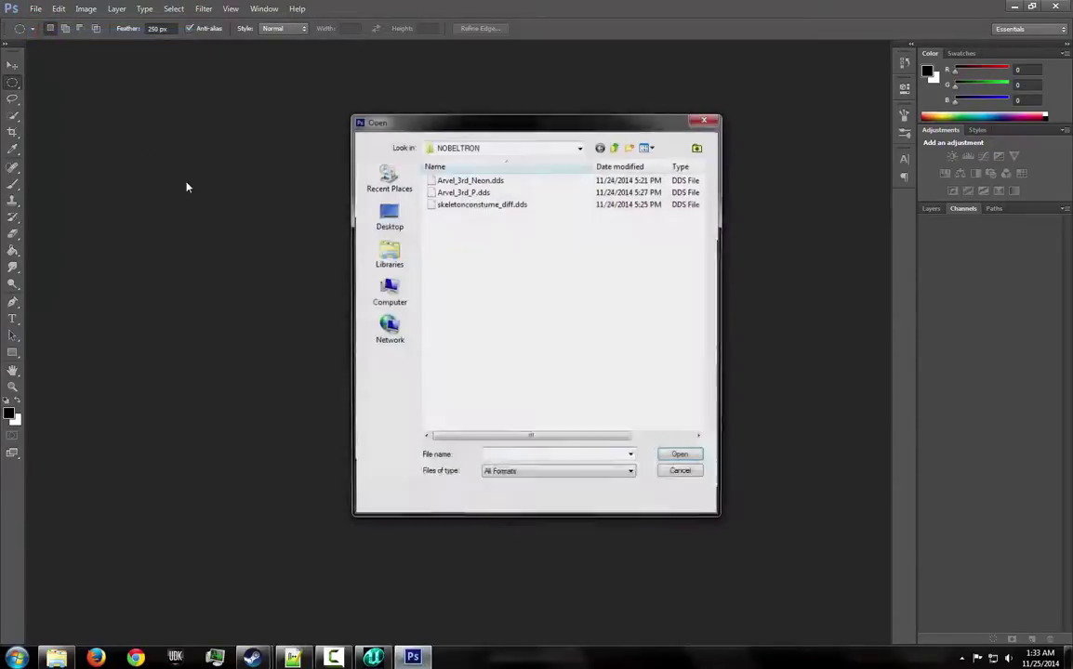
{"action": "left_click", "coordinate": [388, 216]}
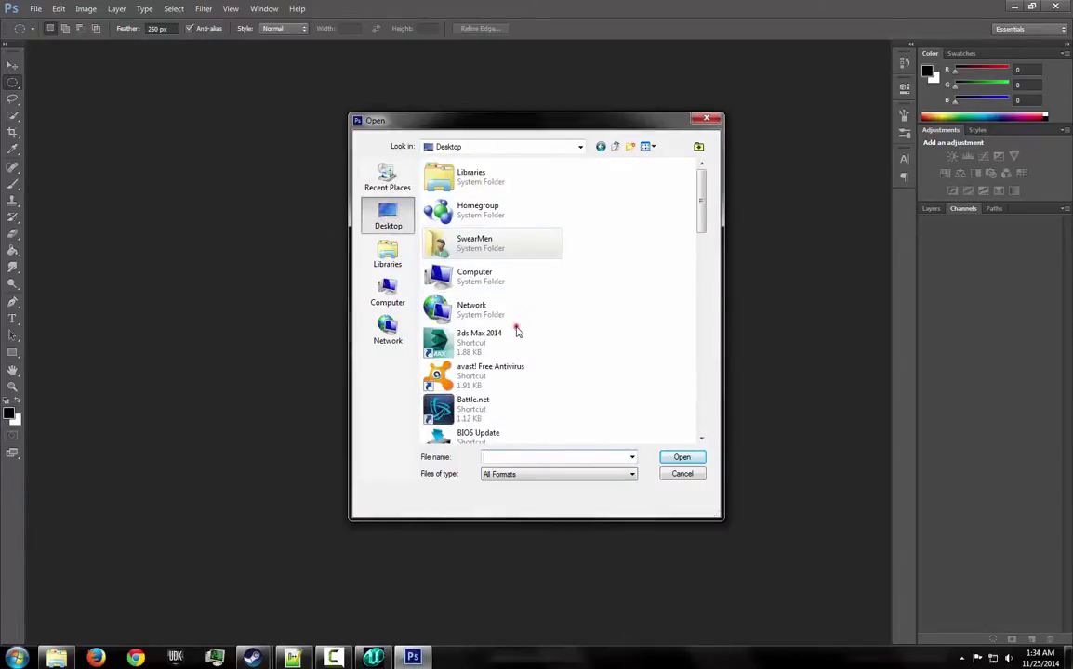
{"action": "type", "text": "indy"}
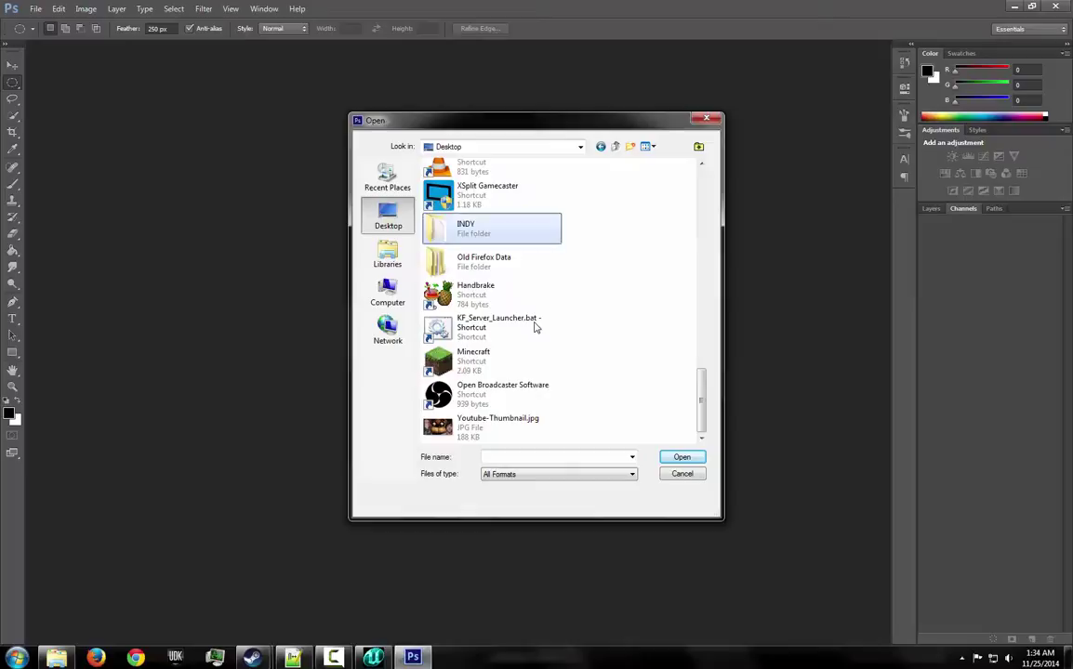
{"action": "key", "text": "Return"}
{"action": "left_click", "coordinate": [469, 180]}
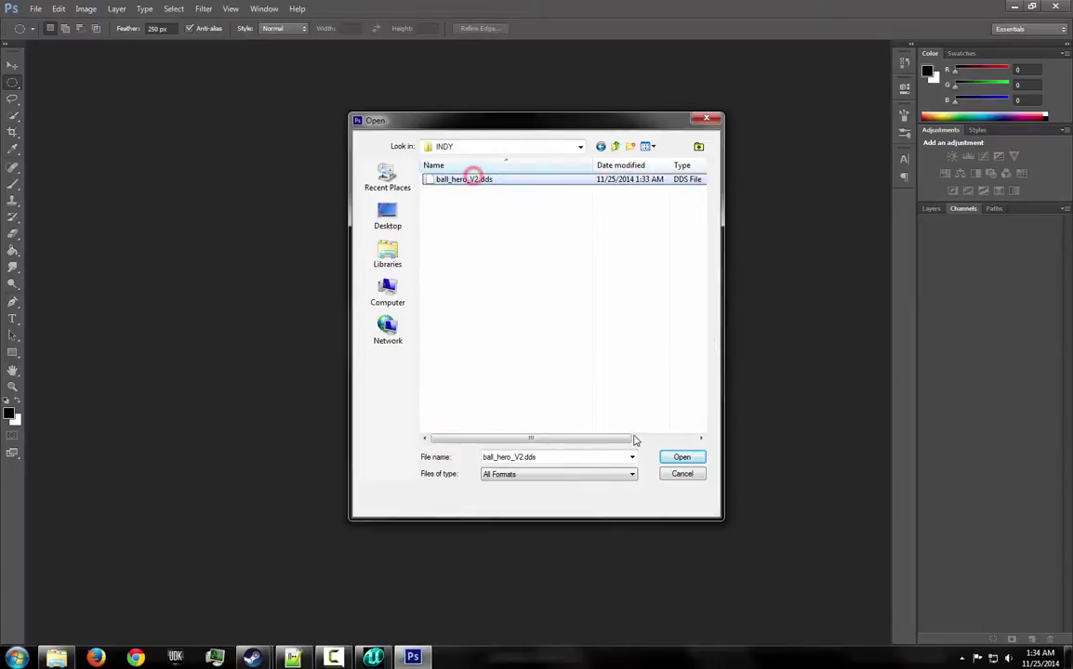
{"action": "left_click", "coordinate": [680, 459]}
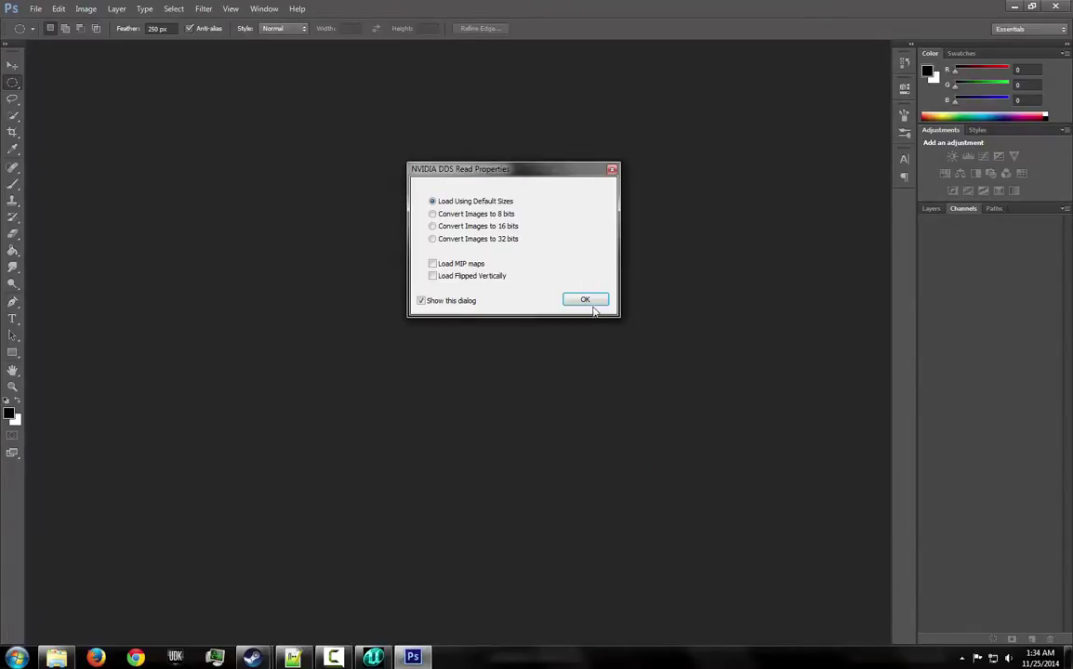
{"action": "left_click", "coordinate": [593, 300]}
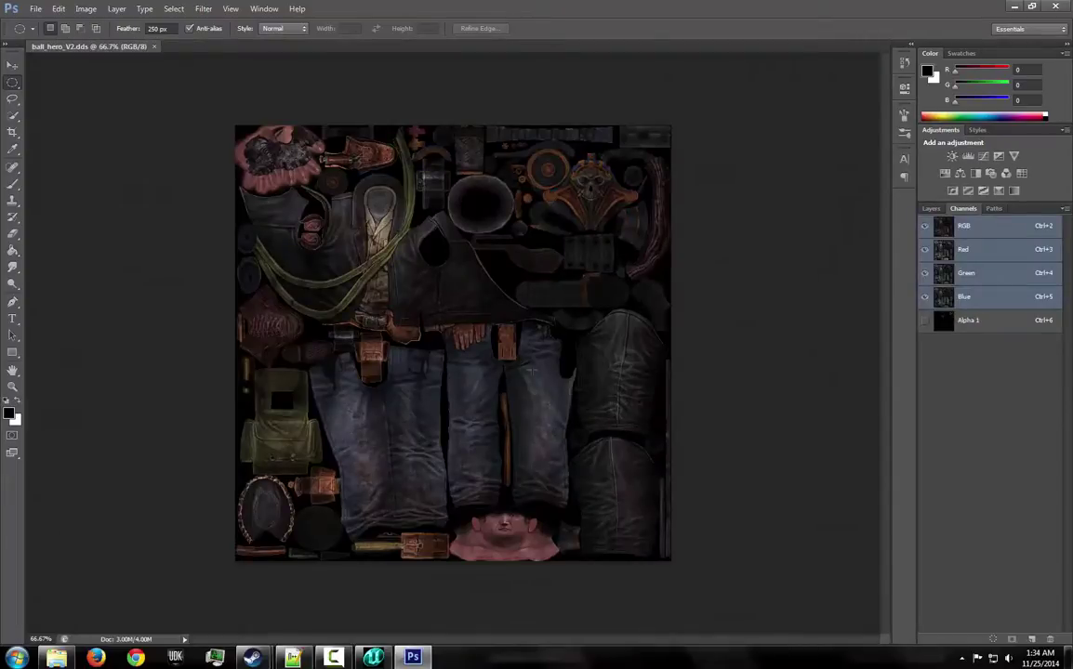
Show the Layers panel and switch to the layered, brown-recoloured ball_hero_V2.psd.
{"action": "left_click", "coordinate": [930, 208]}
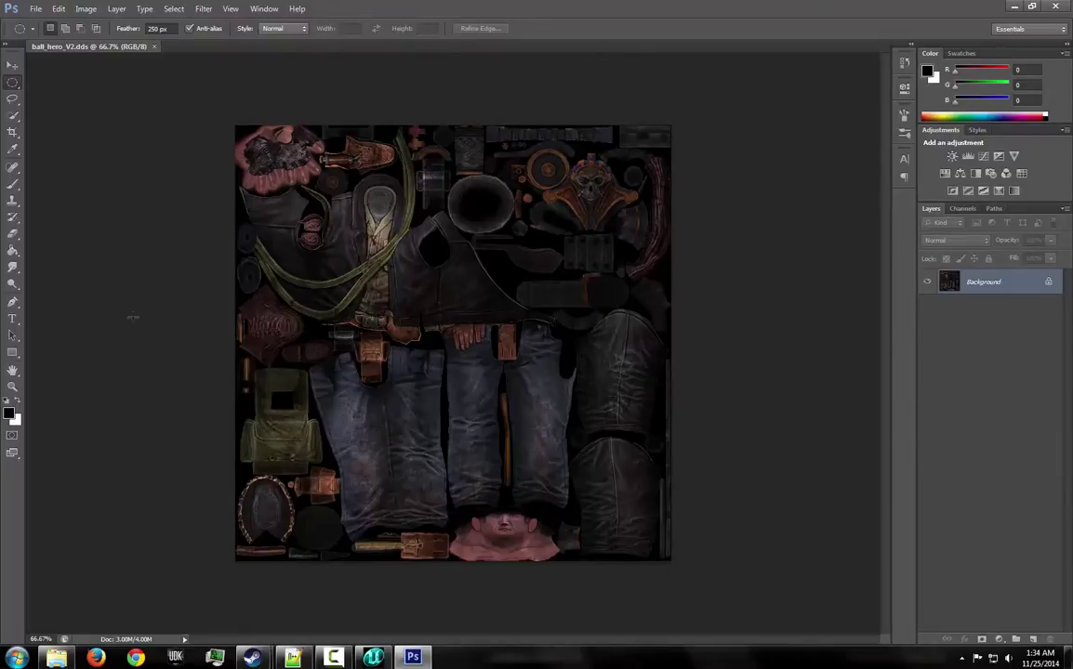
{"action": "key", "text": "b"}
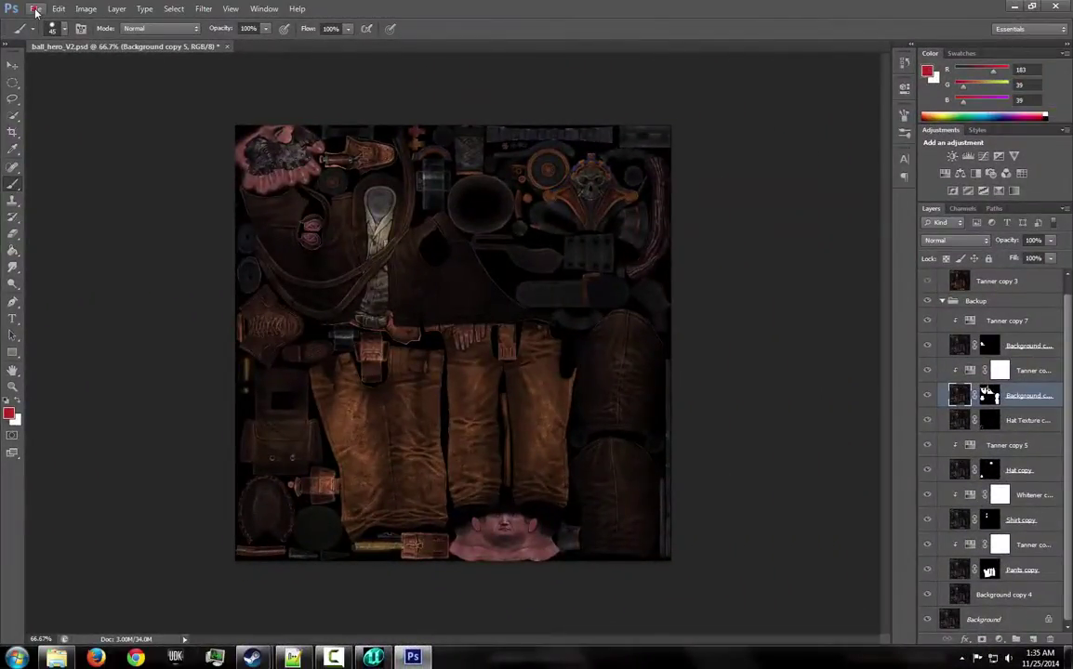
Save the recoloured skin as D3D/DDS over ball_hero_V2.dds in Desktop\INDY, confirming replacement.
{"action": "left_click", "coordinate": [36, 10]}
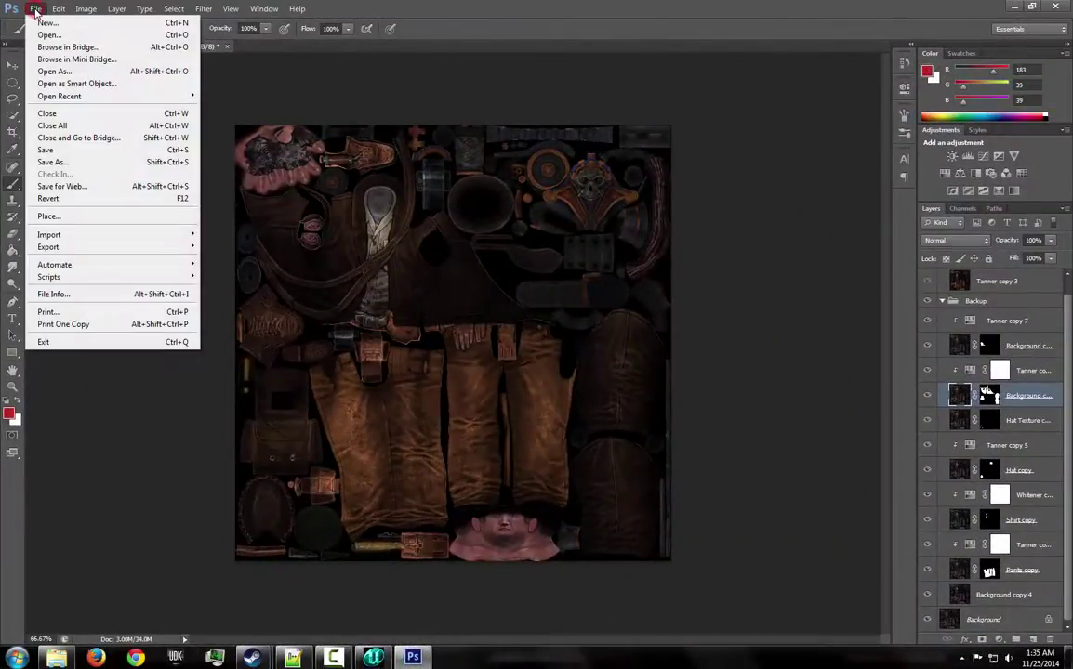
{"action": "left_click", "coordinate": [47, 150]}
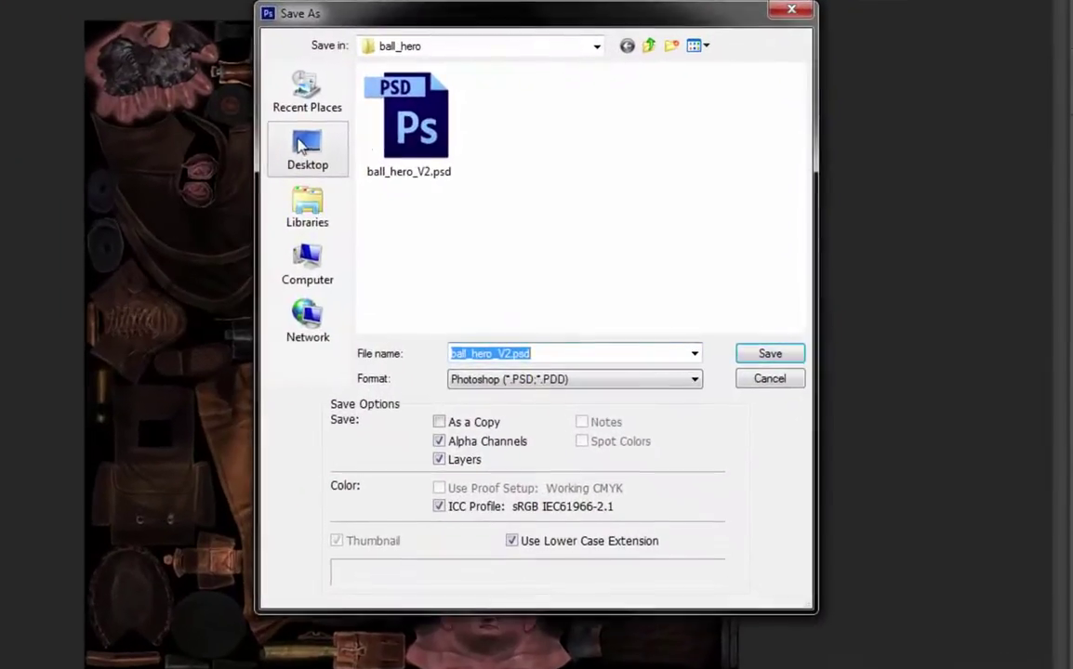
{"action": "left_click", "coordinate": [307, 148]}
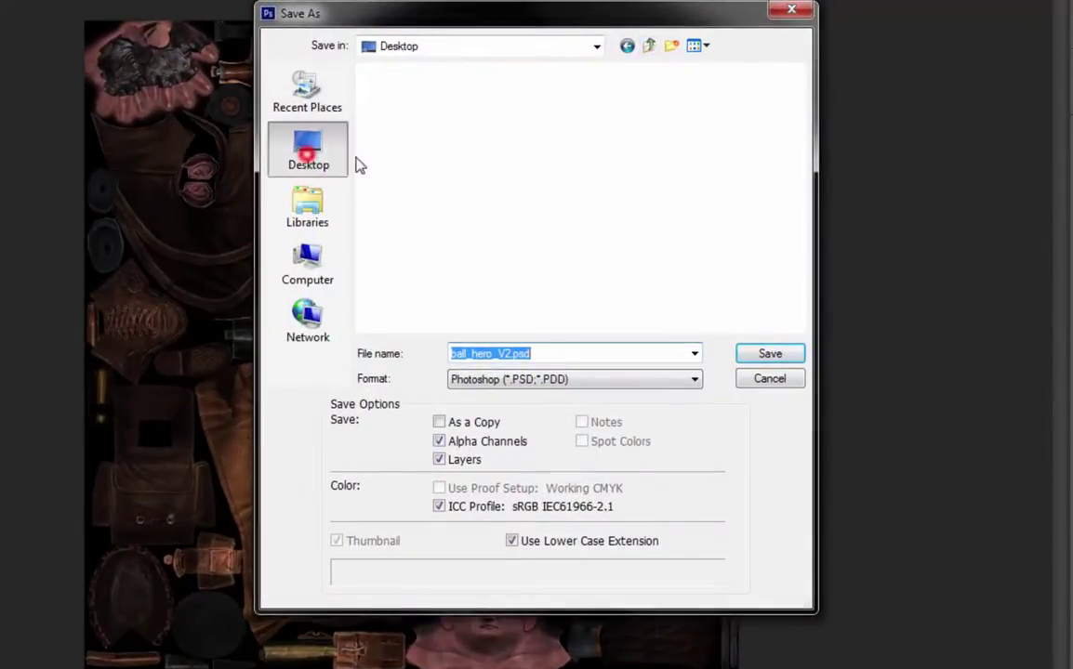
{"action": "double_click", "coordinate": [640, 204]}
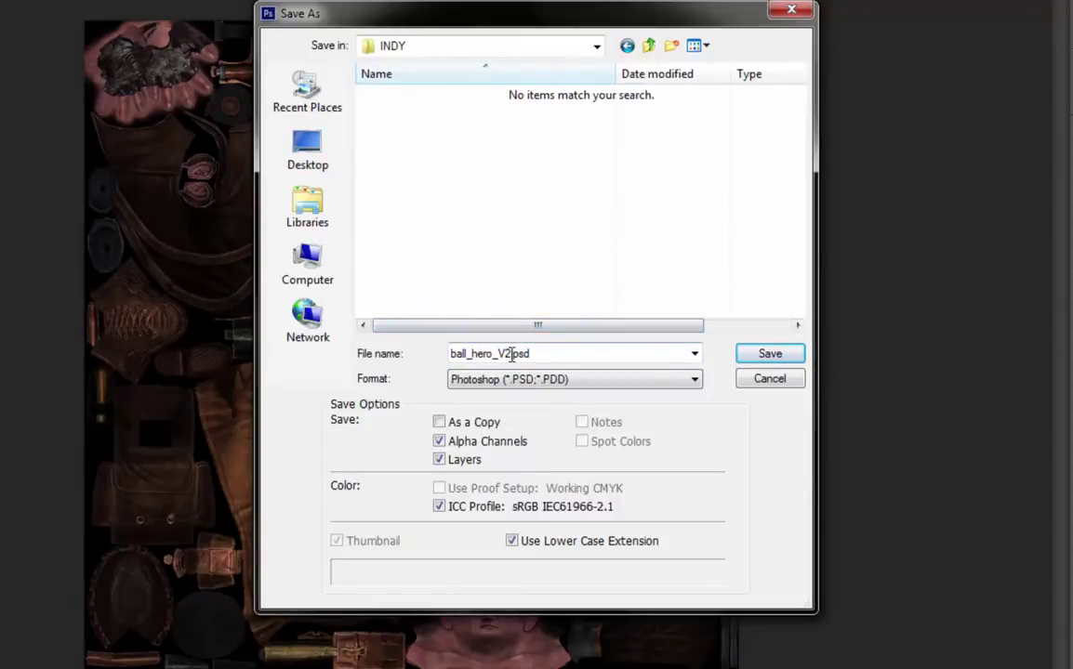
{"action": "left_click", "coordinate": [640, 387]}
{"action": "left_click", "coordinate": [695, 383]}
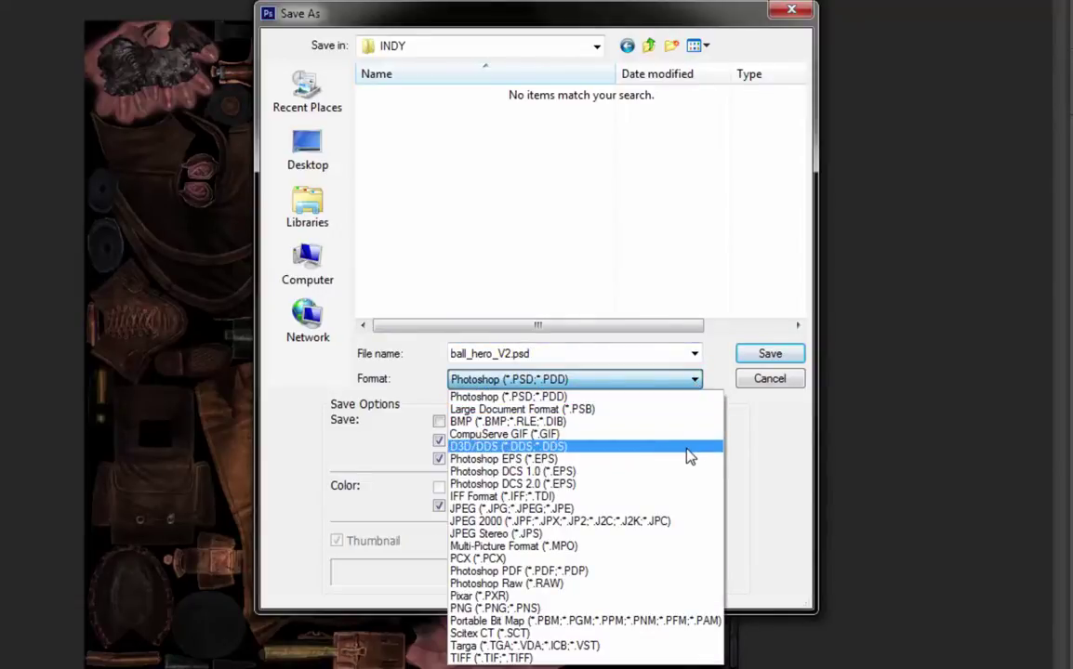
{"action": "left_click", "coordinate": [591, 447]}
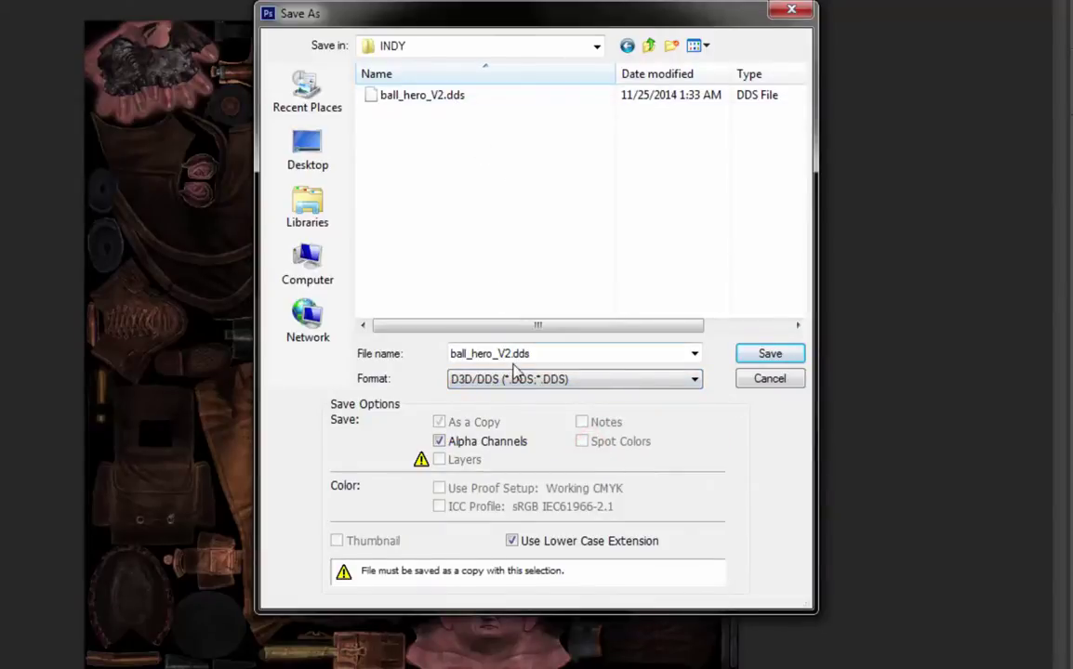
{"action": "left_click", "coordinate": [767, 358]}
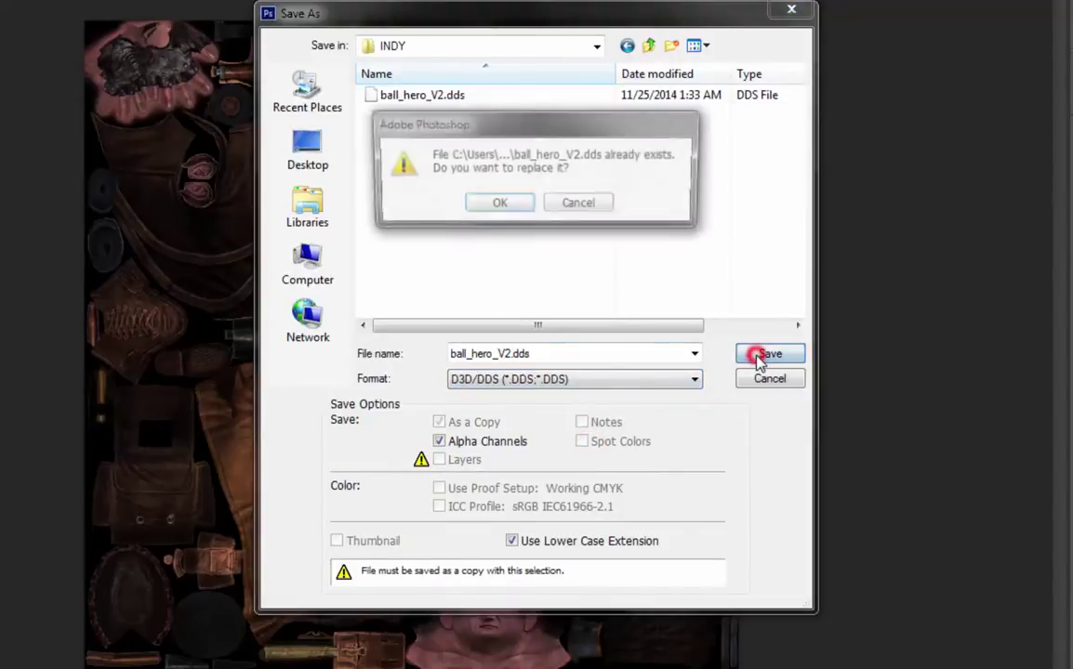
{"action": "left_click", "coordinate": [497, 207]}
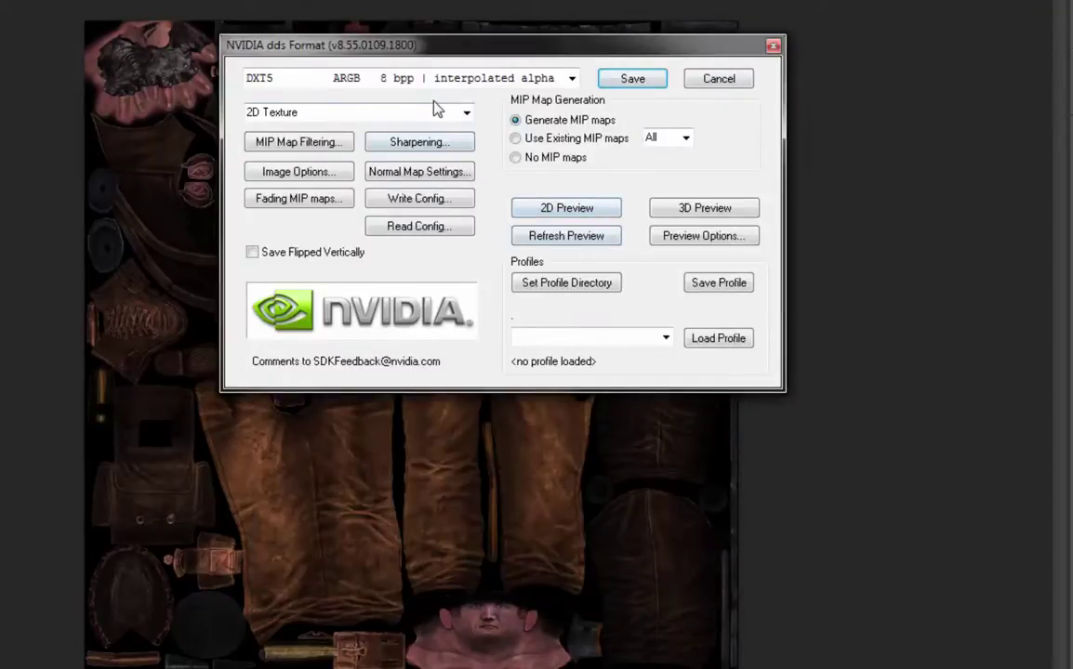
Save ball_hero_V2.dds with DXT3 ARGB 8 bpp explicit-alpha compression.
{"action": "left_click", "coordinate": [572, 79]}
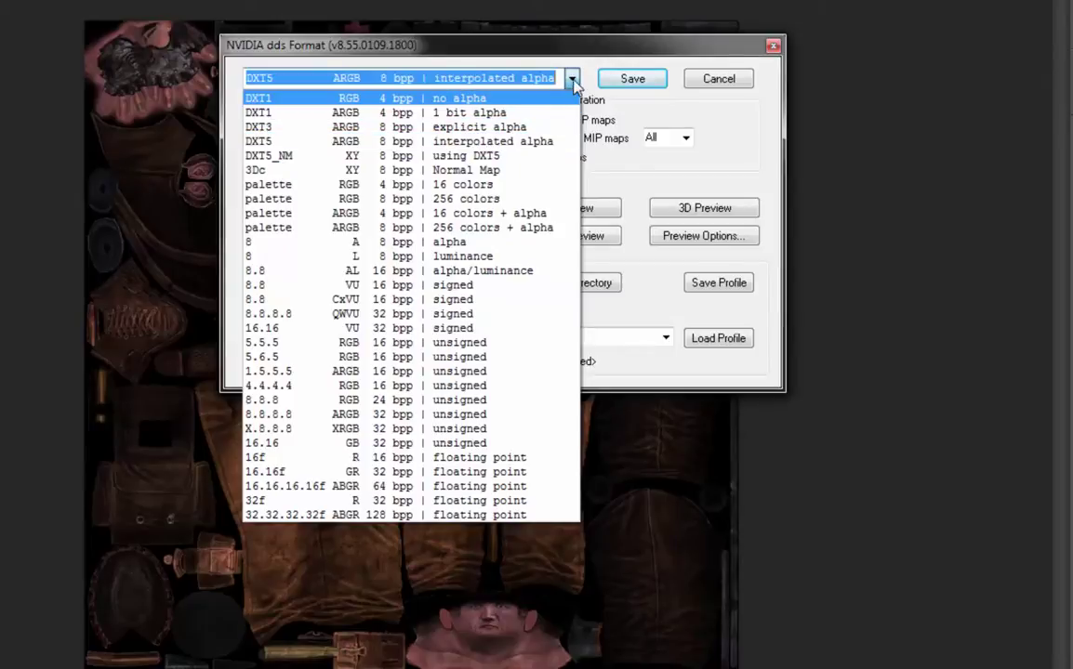
{"action": "left_click", "coordinate": [542, 128]}
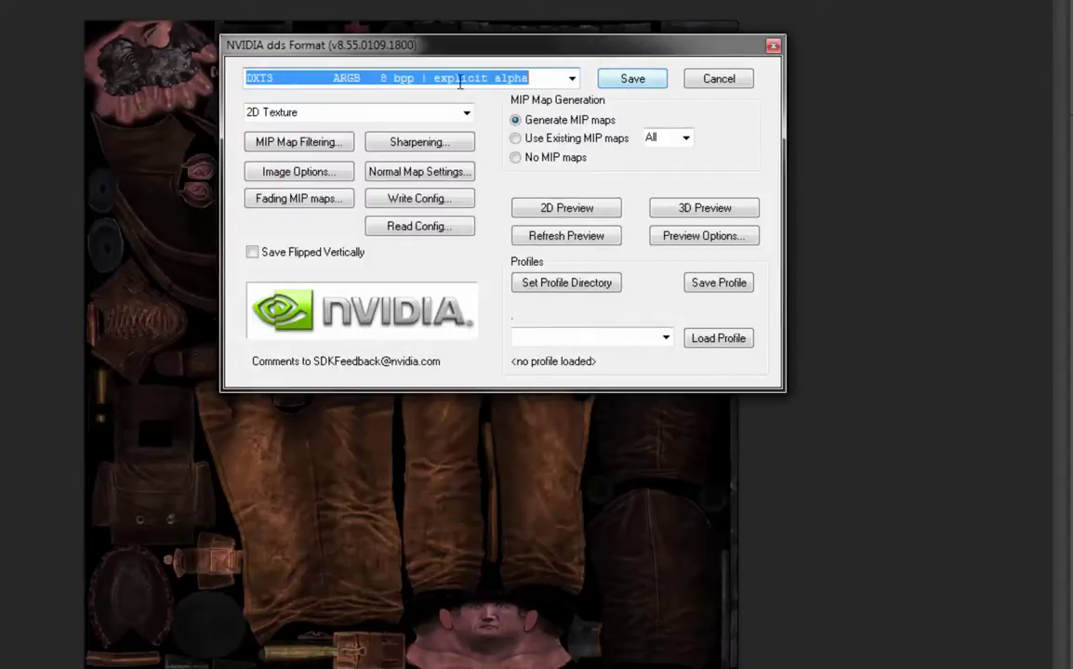
{"action": "left_click", "coordinate": [615, 86]}
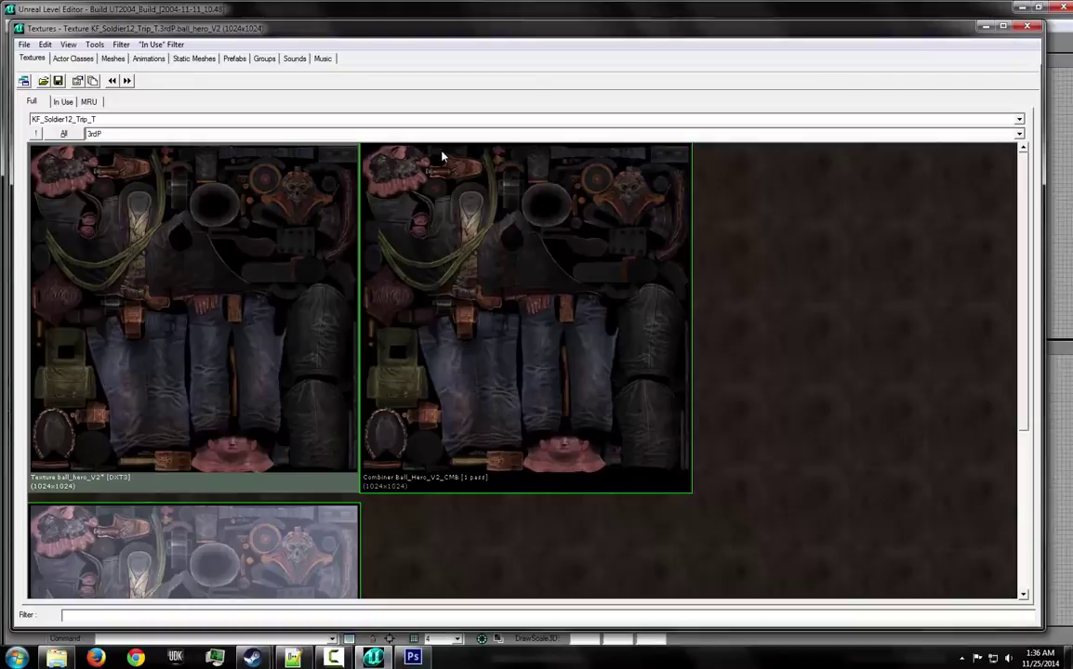
Import ball_hero_V2.dds from the INDY folder through the Texture Browser.
{"action": "left_click", "coordinate": [24, 45]}
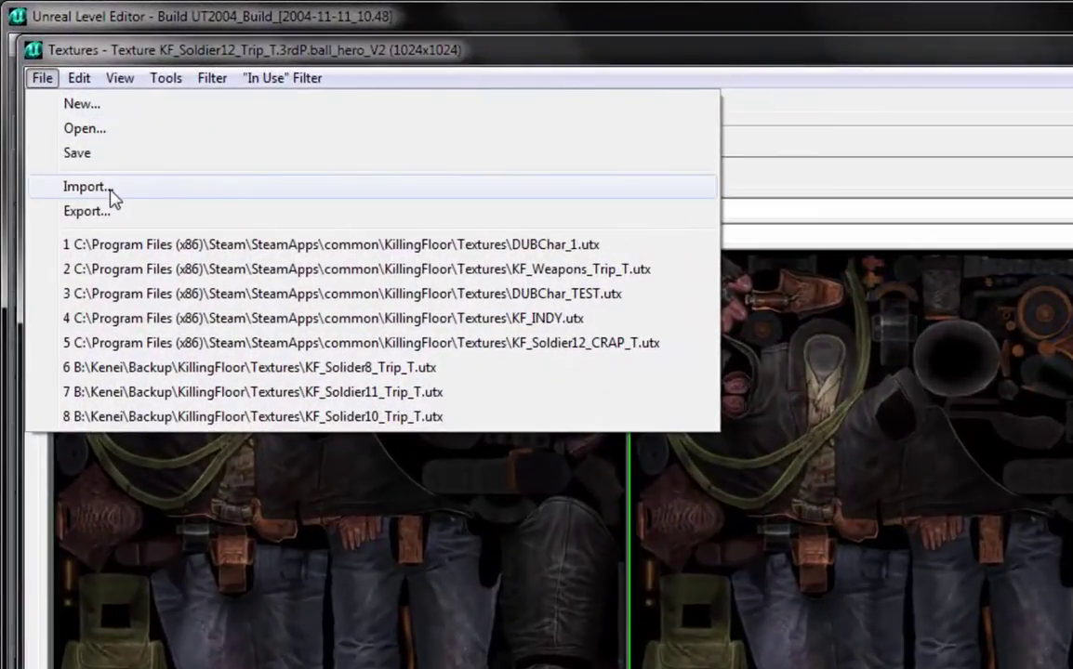
{"action": "left_click", "coordinate": [110, 190]}
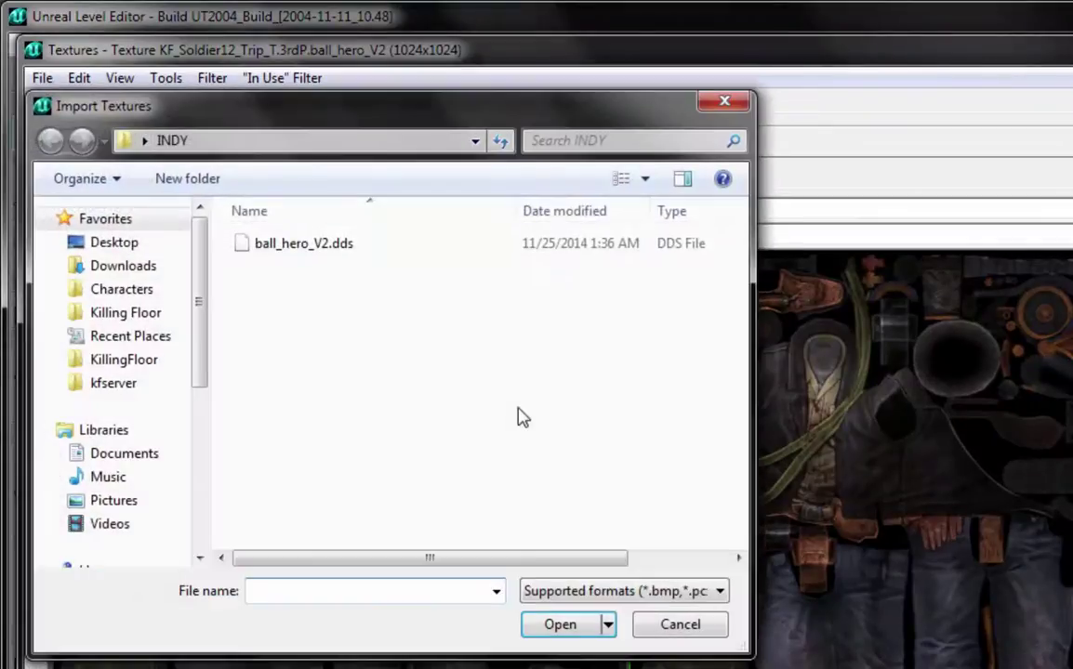
{"action": "left_click", "coordinate": [325, 244]}
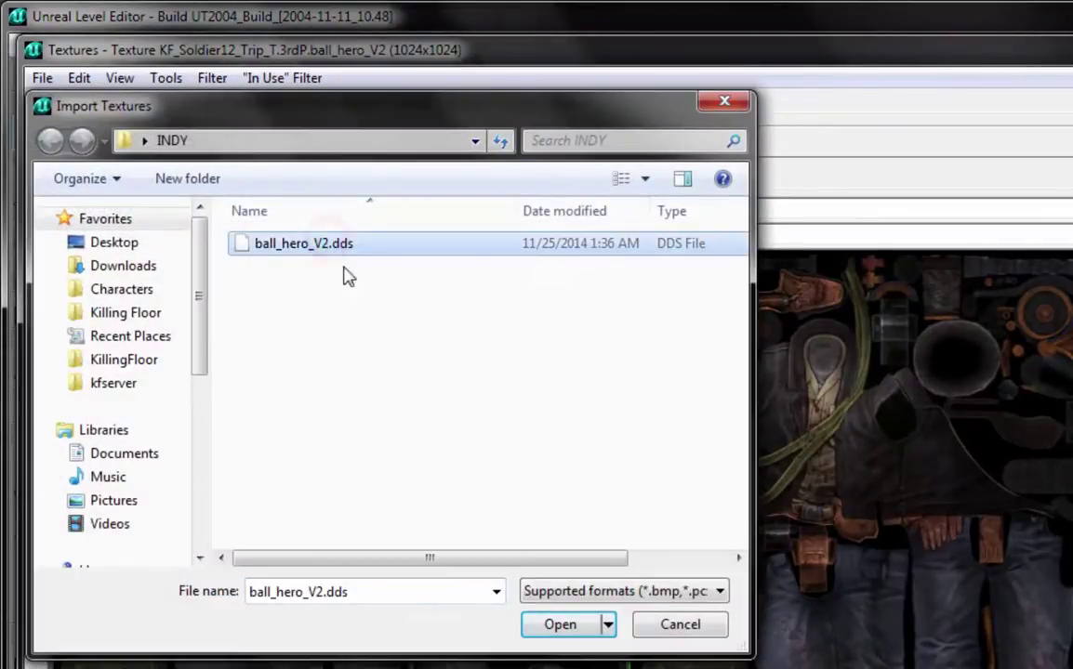
{"action": "left_click", "coordinate": [575, 626]}
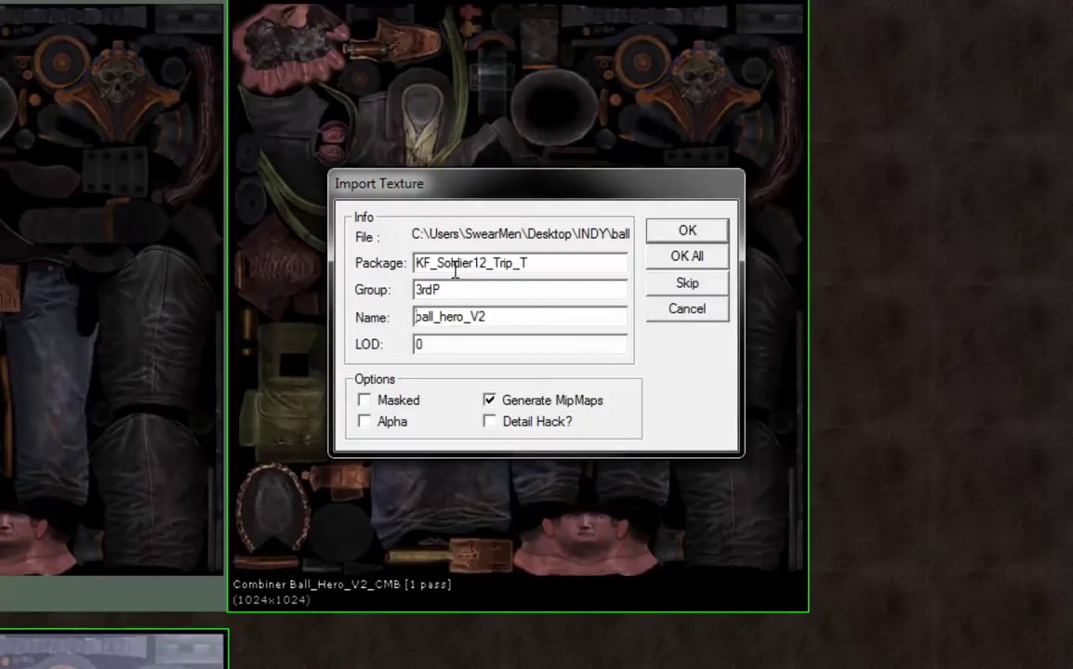
Import the texture with Package INDY, Group 3rdP and Name INDIANA.
{"action": "double_click", "coordinate": [541, 263]}
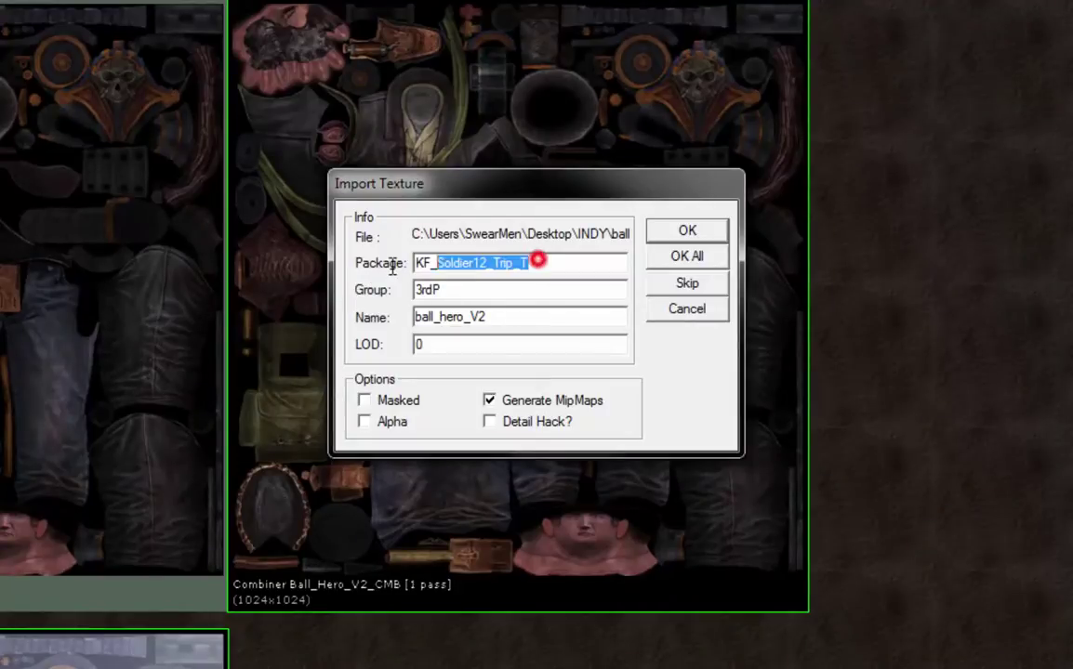
{"action": "type", "text": "INDY"}
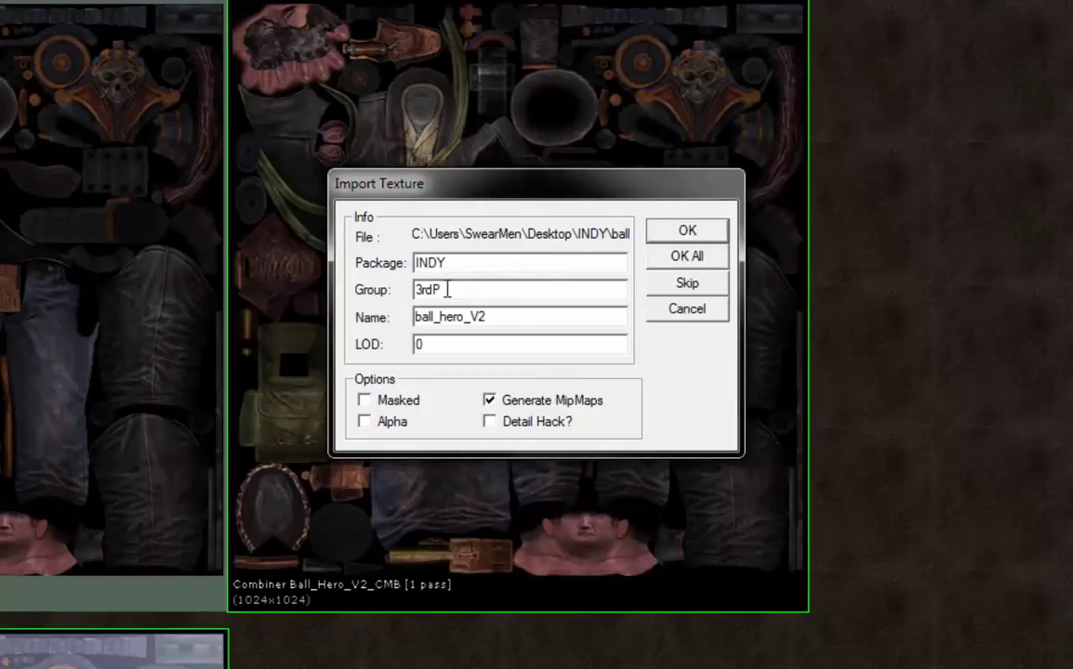
{"action": "left_click", "coordinate": [451, 294]}
{"action": "left_click", "coordinate": [509, 318]}
{"action": "double_click", "coordinate": [498, 317]}
{"action": "type", "text": "INDY"}
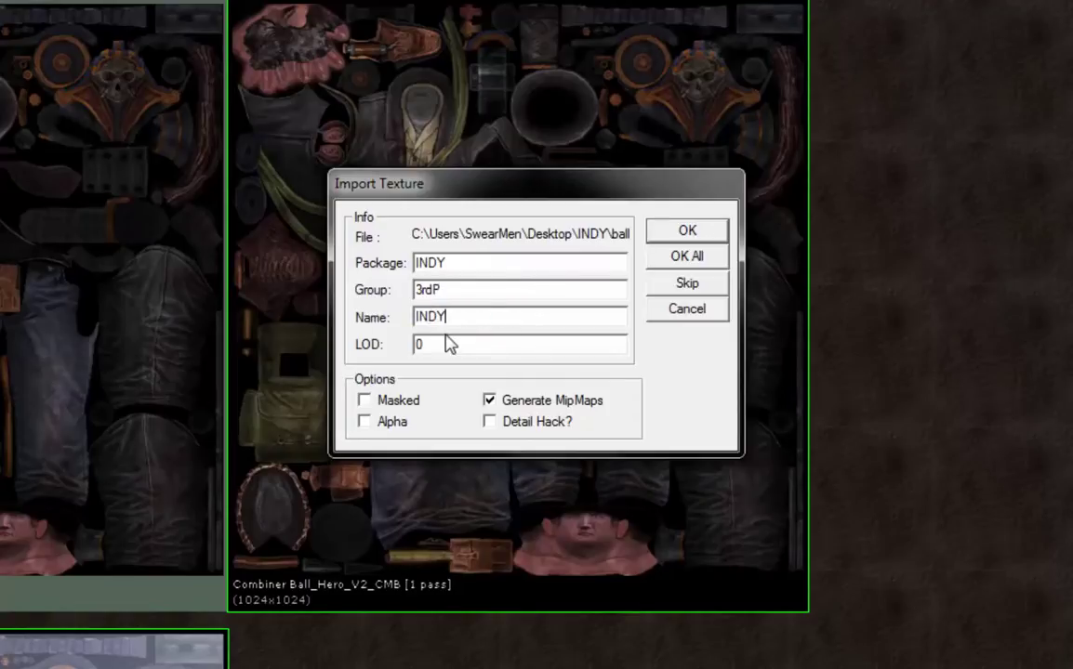
{"action": "key", "text": "BackSpace"}
{"action": "type", "text": "I"}
{"action": "type", "text": "ANA"}
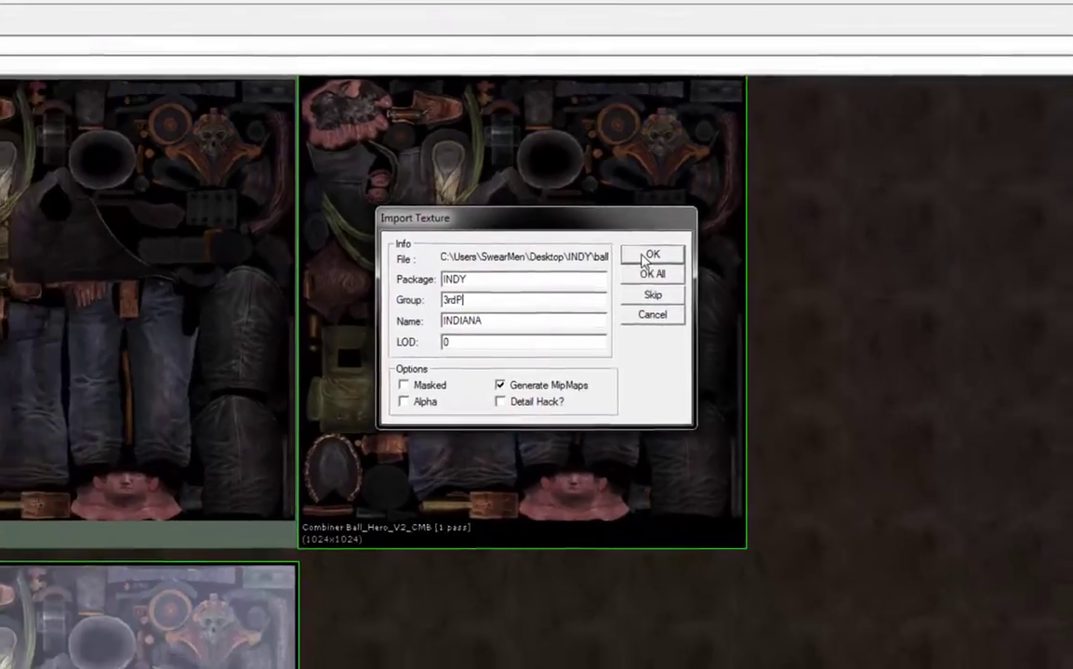
{"action": "left_click", "coordinate": [687, 230]}
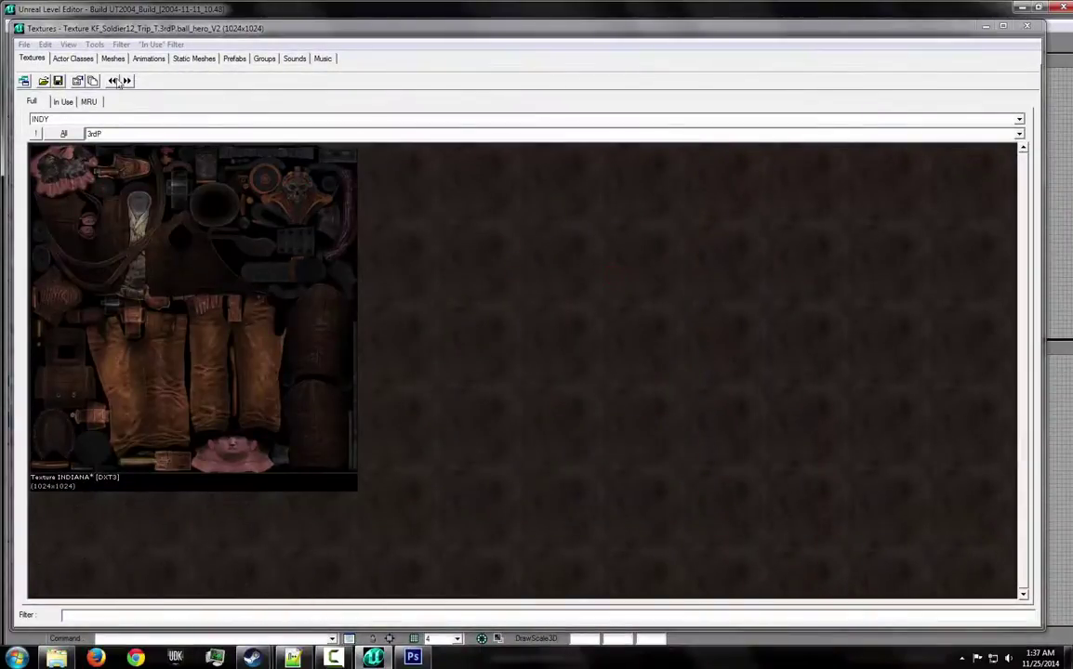
Save the INDY package under the file name INDY.utx in KillingFloor\Textures.
{"action": "left_click", "coordinate": [24, 43]}
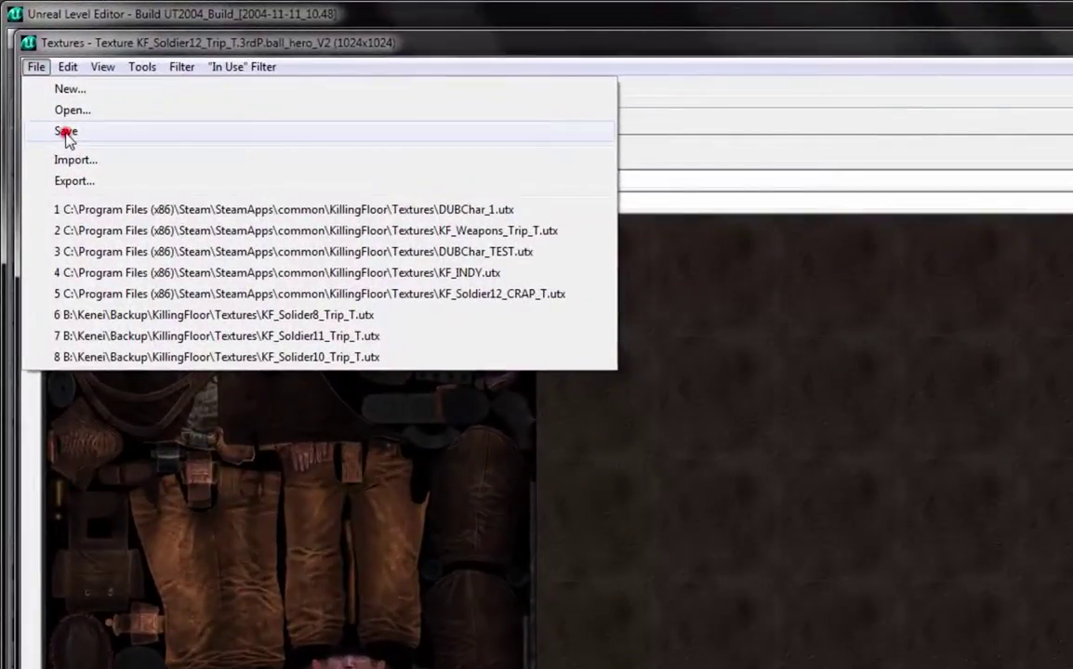
{"action": "left_click", "coordinate": [67, 132]}
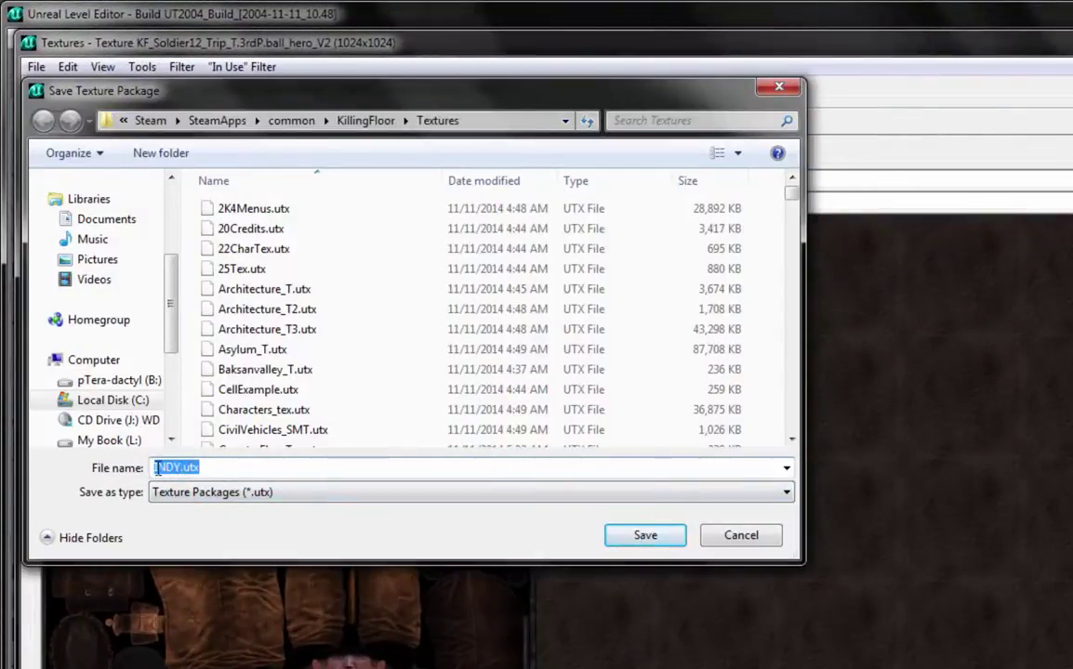
{"action": "left_click", "coordinate": [204, 468]}
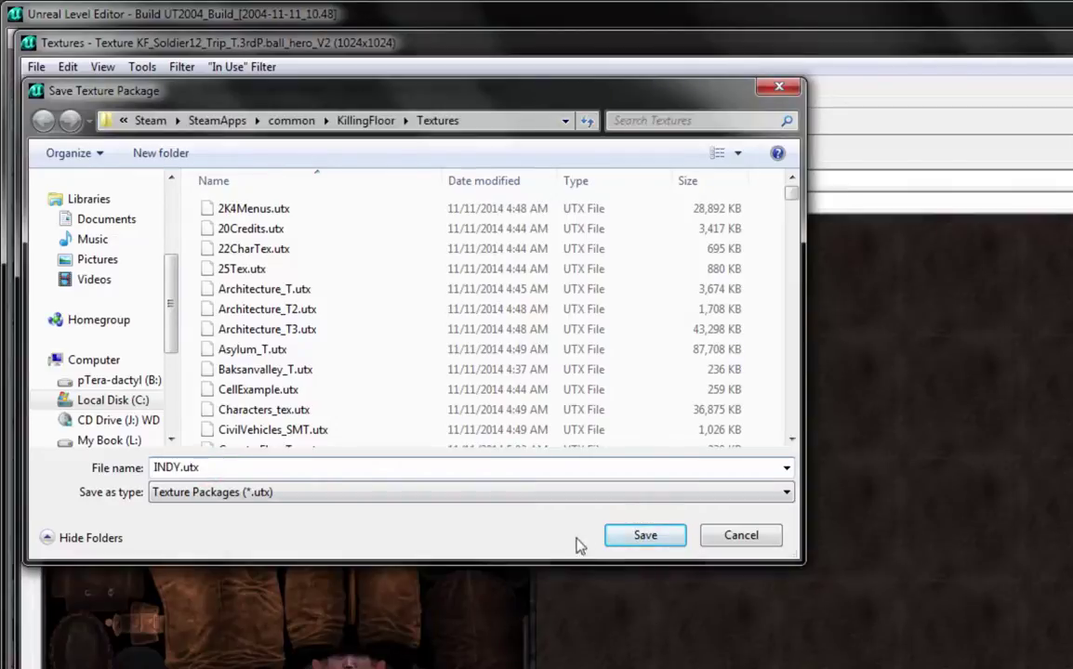
{"action": "left_click", "coordinate": [645, 537]}
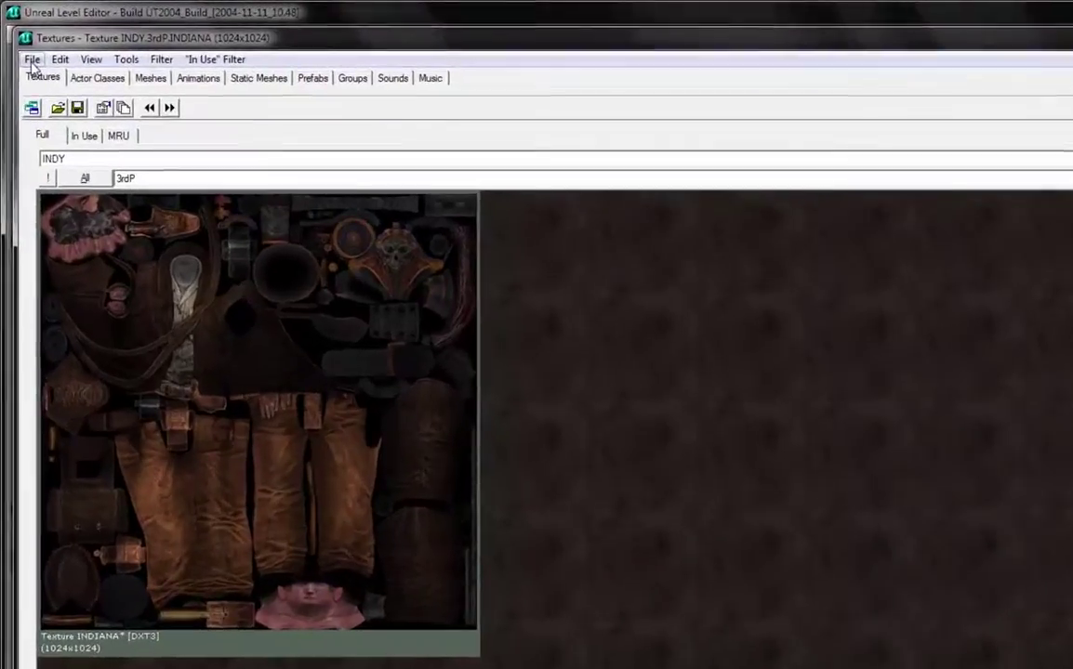
Set up a new Engine.Combiner material in INDY's 3rdP group, named INDIANA_cmb_env.
{"action": "left_click", "coordinate": [24, 45]}
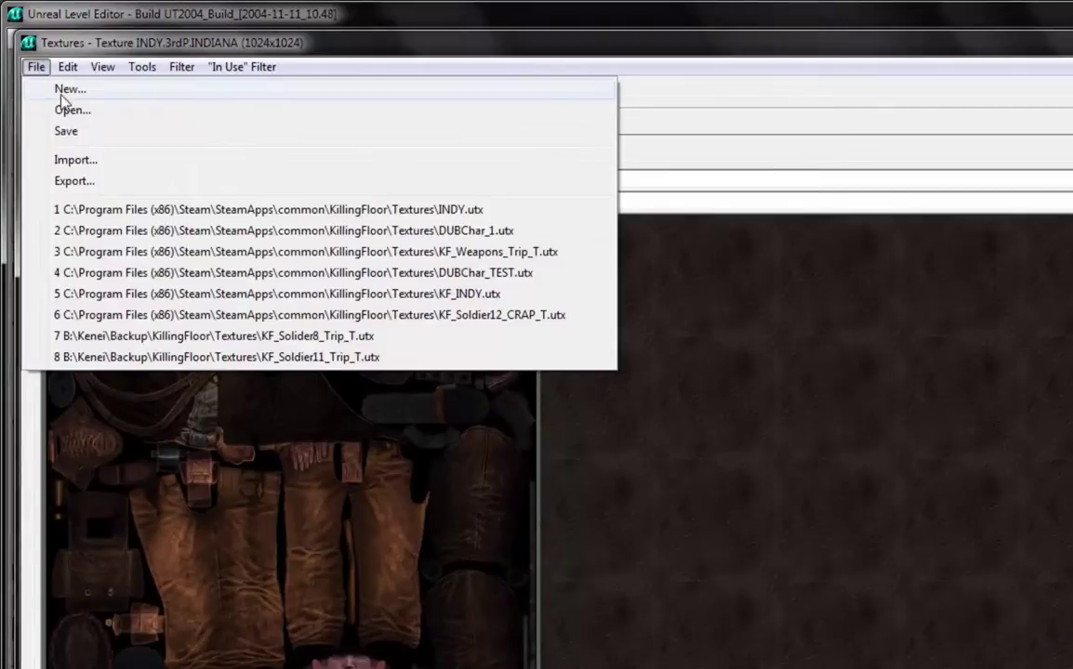
{"action": "left_click", "coordinate": [62, 90]}
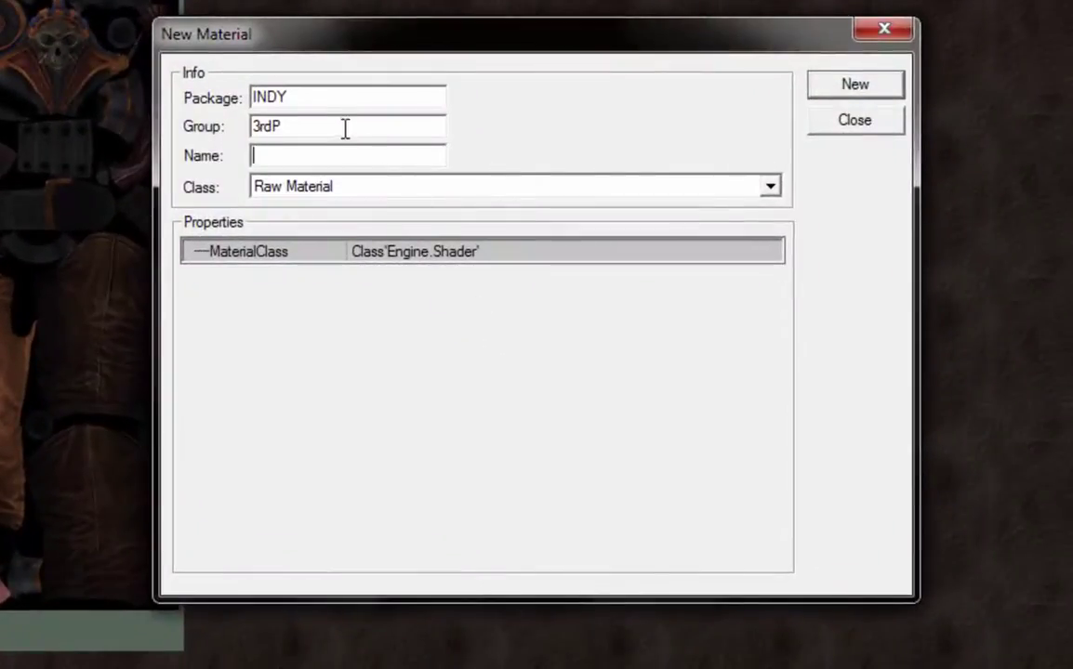
{"action": "left_click", "coordinate": [666, 253]}
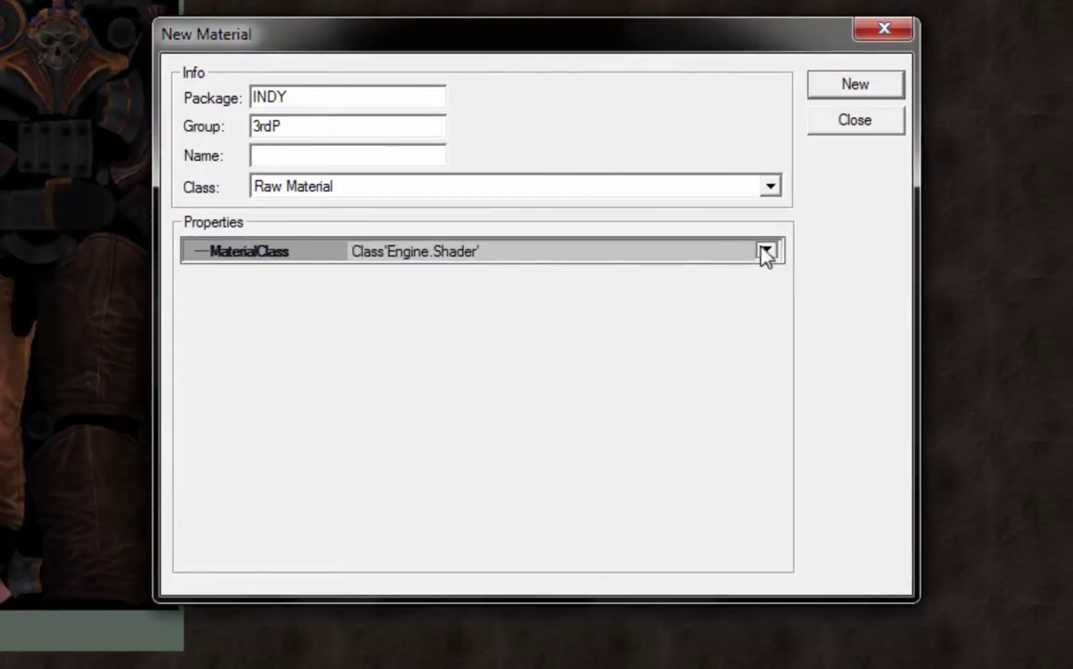
{"action": "left_click", "coordinate": [769, 251]}
{"action": "left_click", "coordinate": [729, 311]}
{"action": "left_click", "coordinate": [292, 156]}
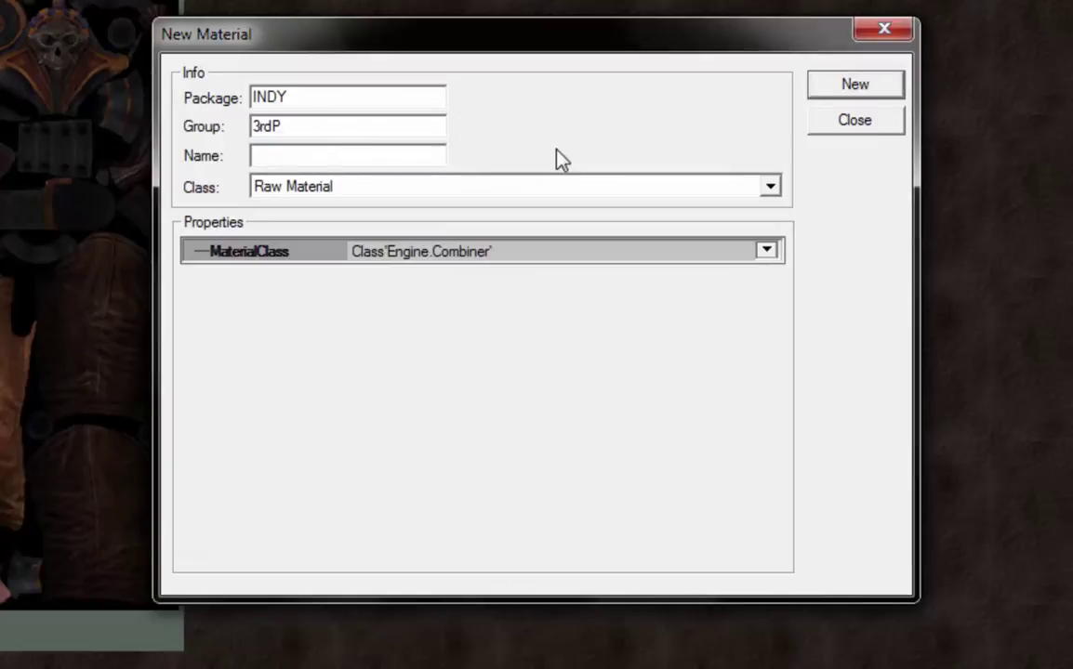
{"action": "type", "text": "INDI"}
{"action": "type", "text": "ANA_"}
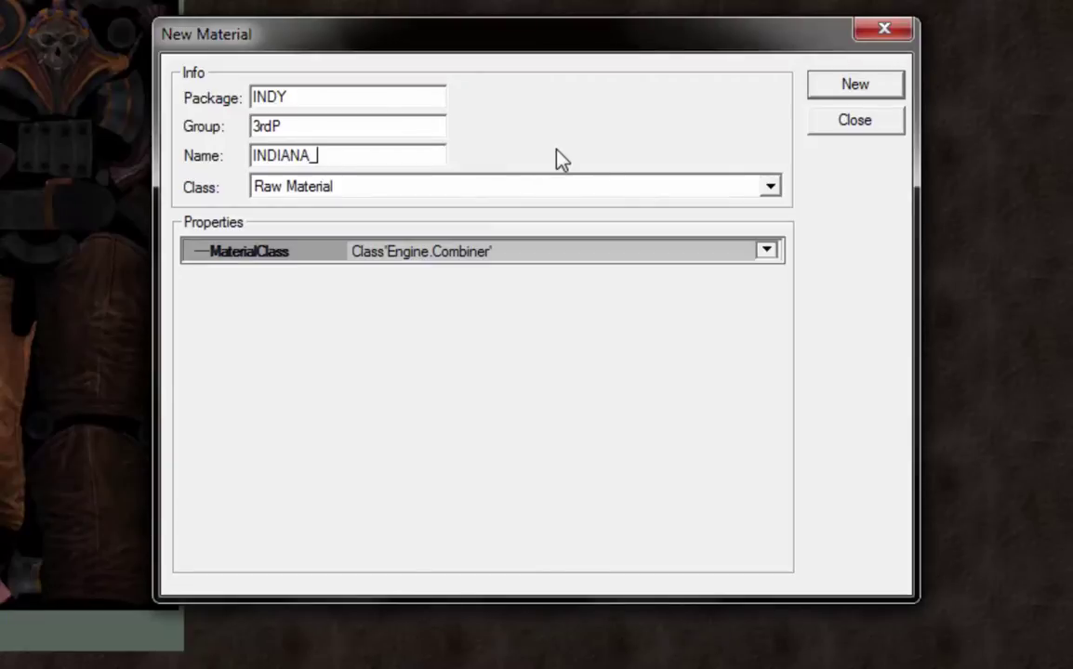
{"action": "type", "text": "cmb_env"}
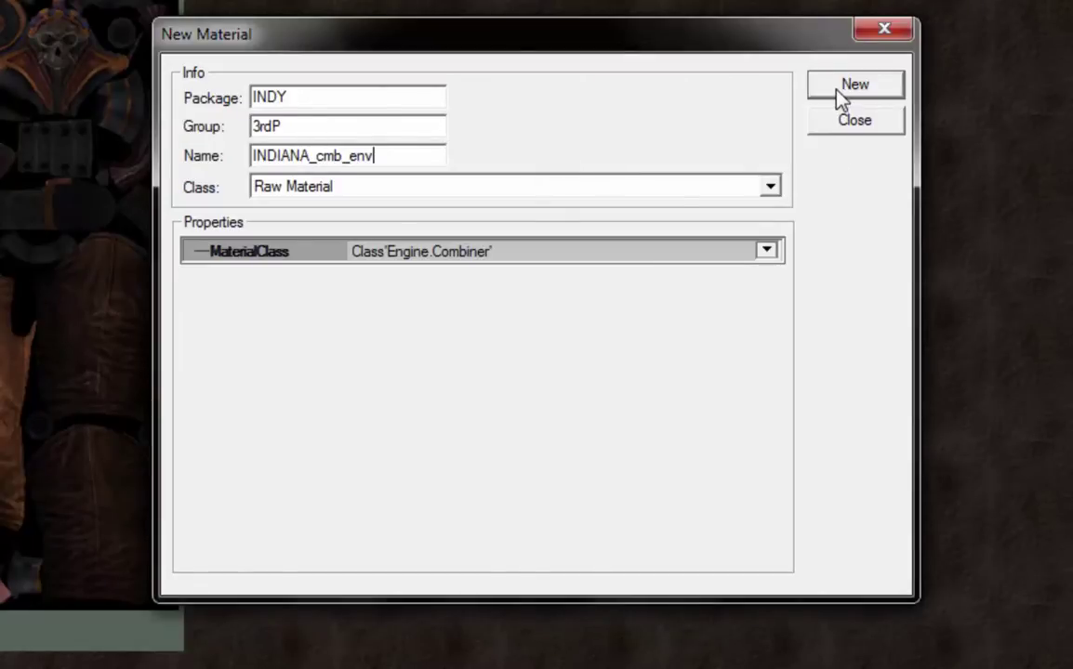
Create the INDIANA_cmb_env combiner with CombineOperation CO_Add_With_Mask_Modulation.
{"action": "left_click", "coordinate": [841, 93]}
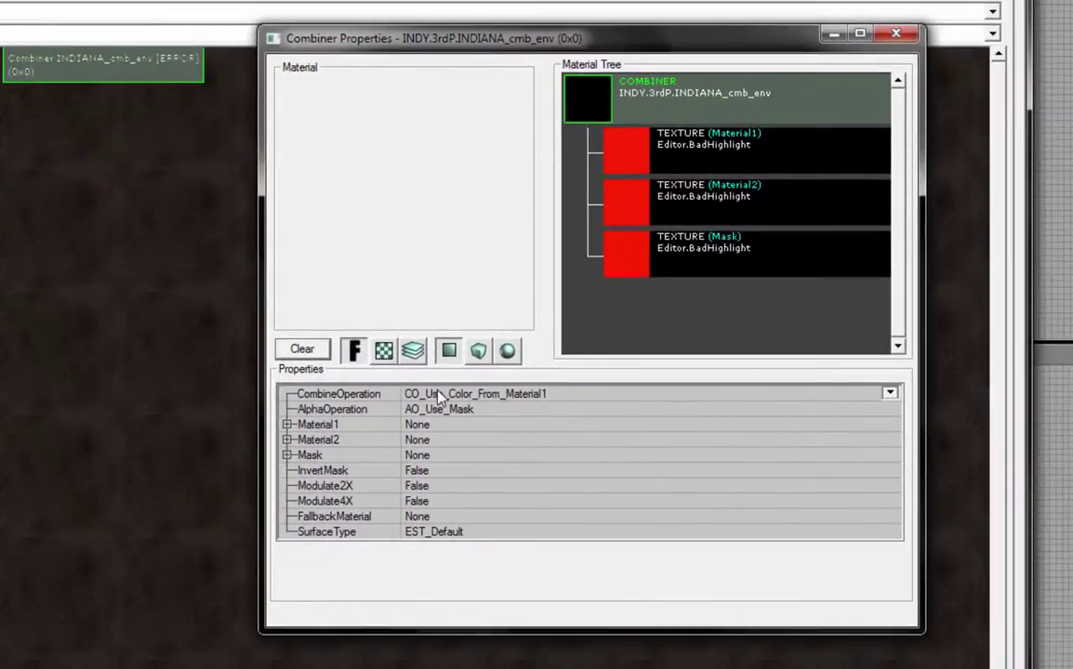
{"action": "left_click", "coordinate": [569, 394]}
{"action": "left_click", "coordinate": [889, 393]}
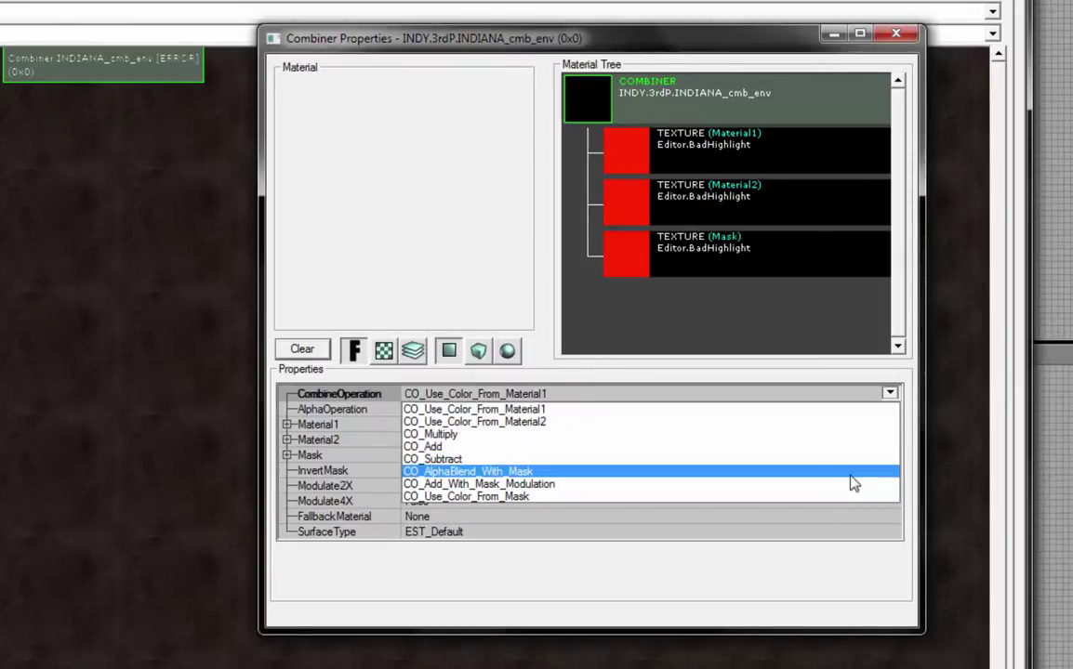
{"action": "left_click", "coordinate": [849, 483]}
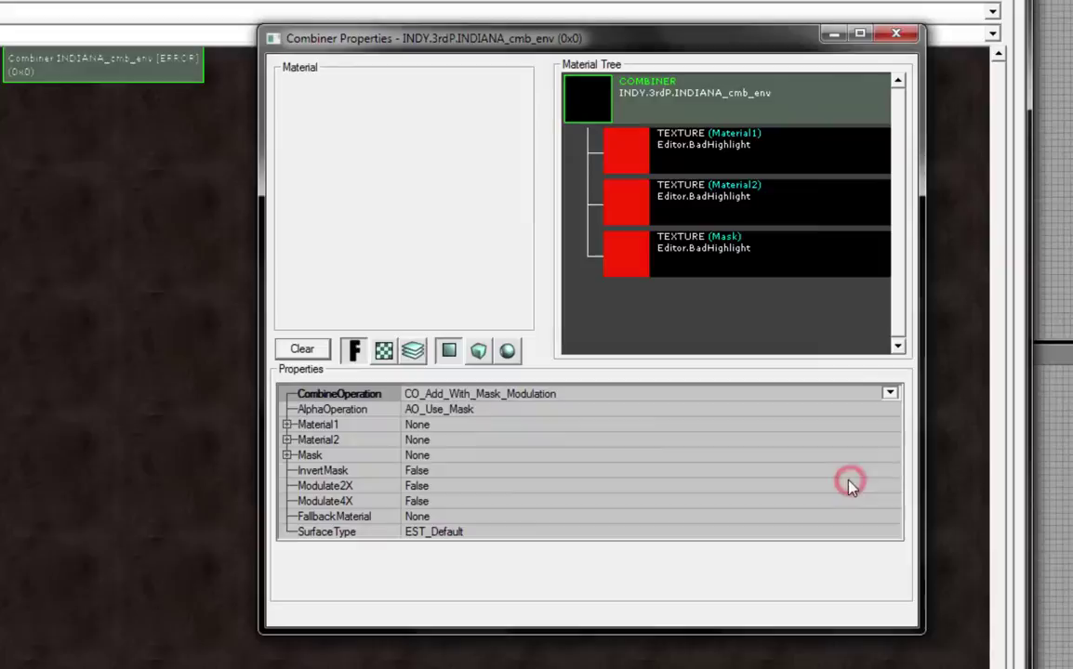
Assign the INDY.3rdP.INDIANA texture as the combiner's Material1.
{"action": "left_click", "coordinate": [425, 425]}
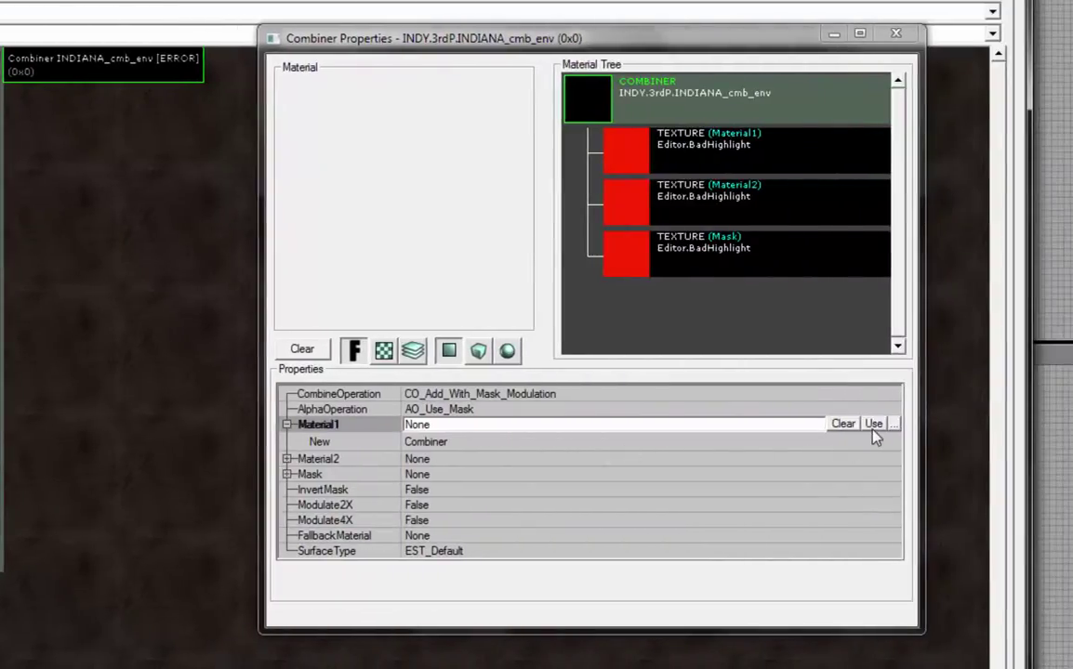
{"action": "left_click", "coordinate": [873, 426]}
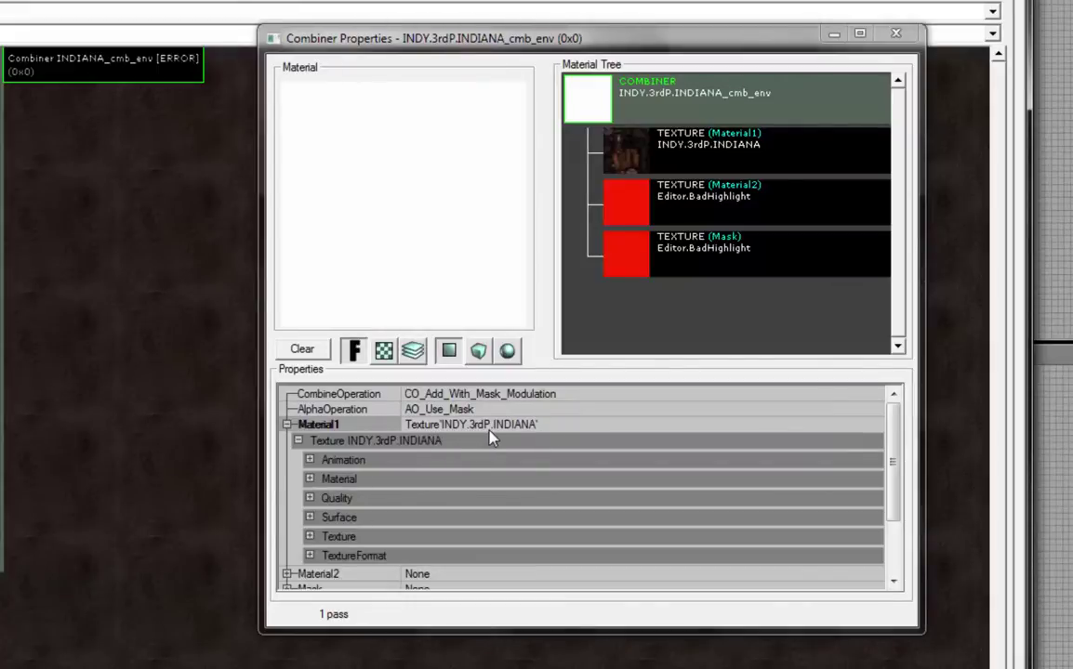
{"action": "left_click", "coordinate": [286, 424]}
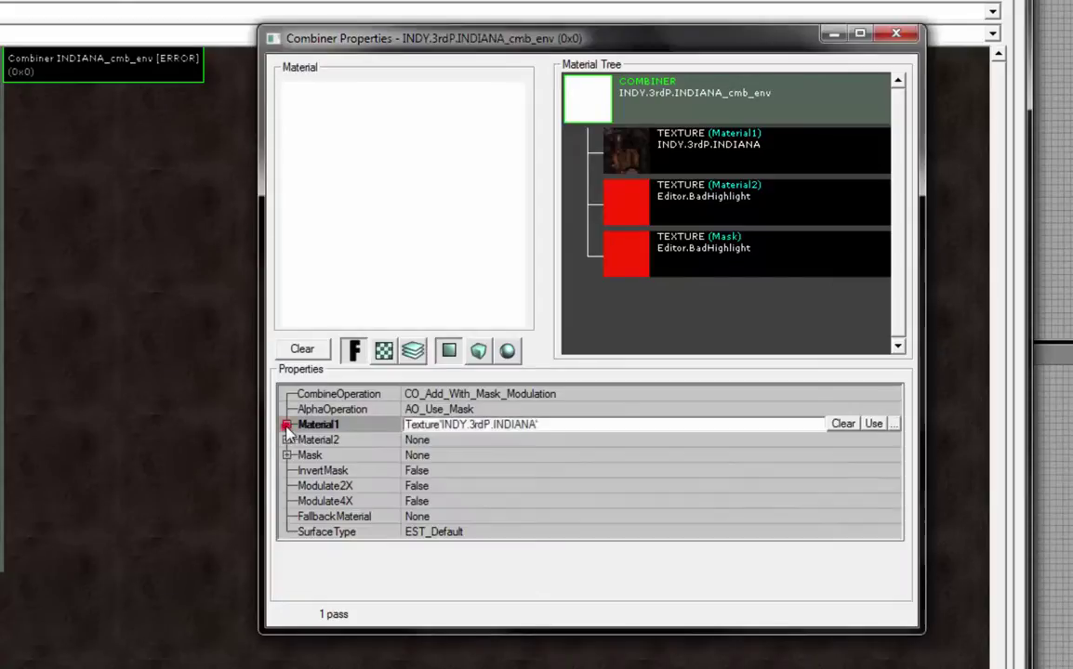
{"action": "left_click", "coordinate": [448, 441]}
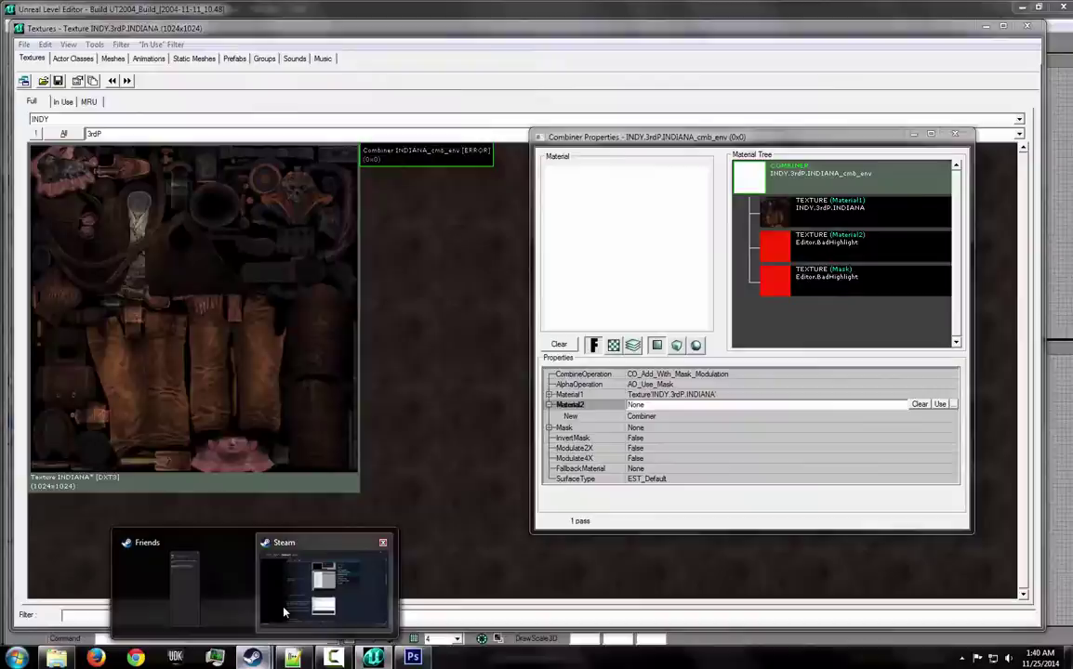
Select the TexEnvMap weapon_reflection_env line in the Steam guide's Import into KF SDK section.
{"action": "left_click", "coordinate": [285, 611]}
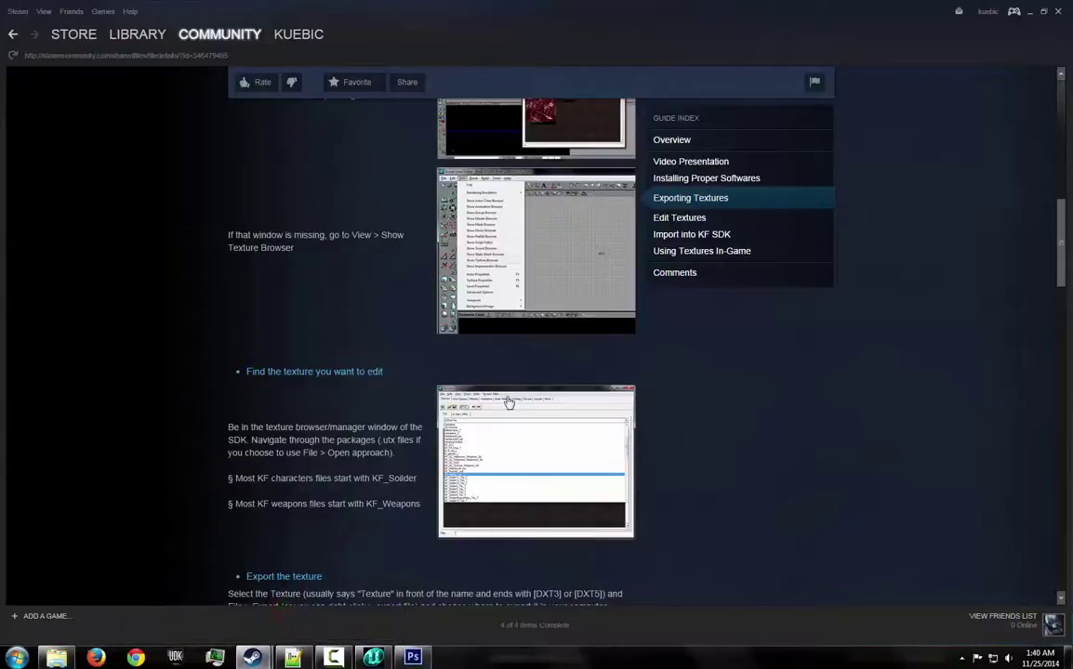
{"action": "scroll", "coordinate": [692, 445], "scroll_direction": "down", "scroll_amount": 2}
{"action": "scroll", "coordinate": [687, 433], "scroll_direction": "down", "scroll_amount": 2}
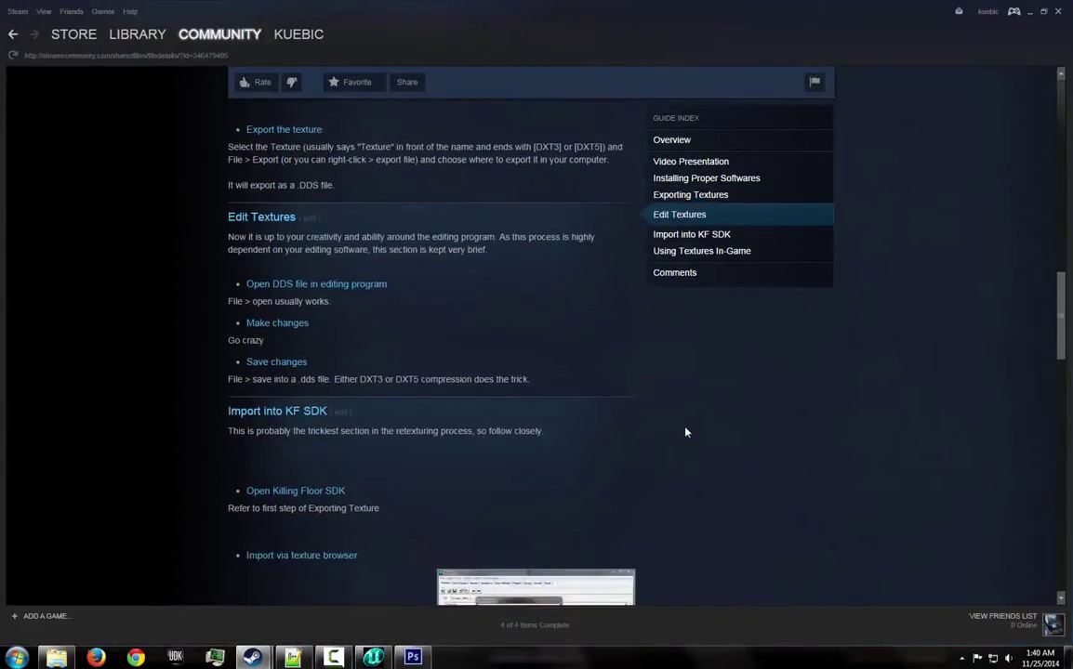
{"action": "scroll", "coordinate": [687, 431], "scroll_direction": "down", "scroll_amount": 1}
{"action": "scroll", "coordinate": [686, 431], "scroll_direction": "down", "scroll_amount": 2}
{"action": "scroll", "coordinate": [687, 431], "scroll_direction": "down", "scroll_amount": 3}
{"action": "scroll", "coordinate": [686, 431], "scroll_direction": "down", "scroll_amount": 2}
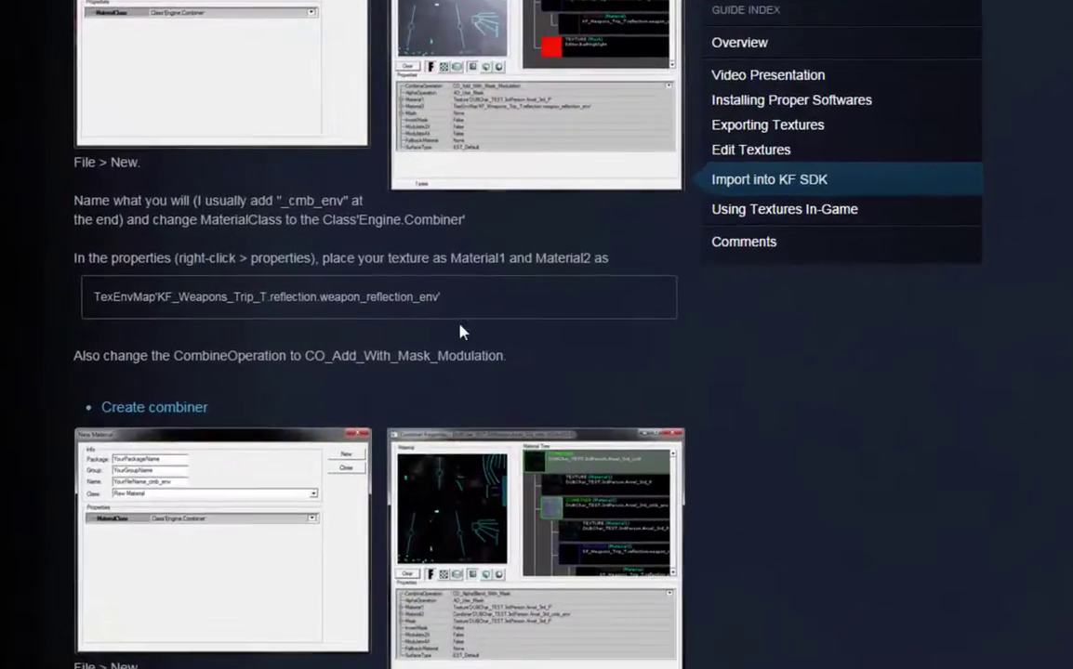
{"action": "left_click_drag", "start_coordinate": [452, 301], "coordinate": [165, 301]}
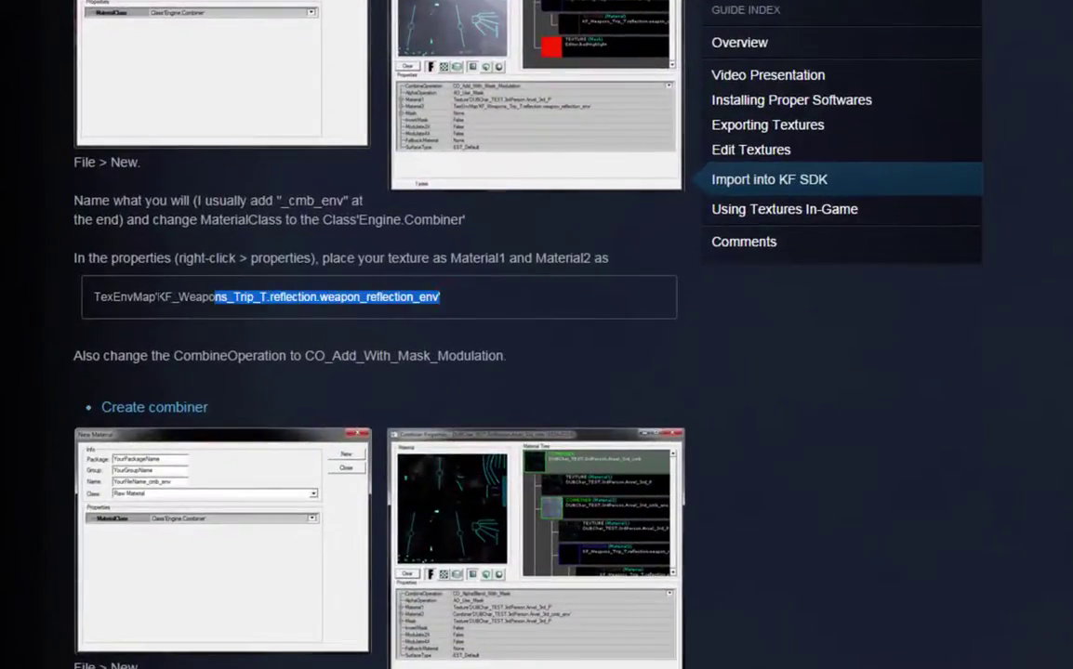
{"action": "right_click", "coordinate": [124, 299]}
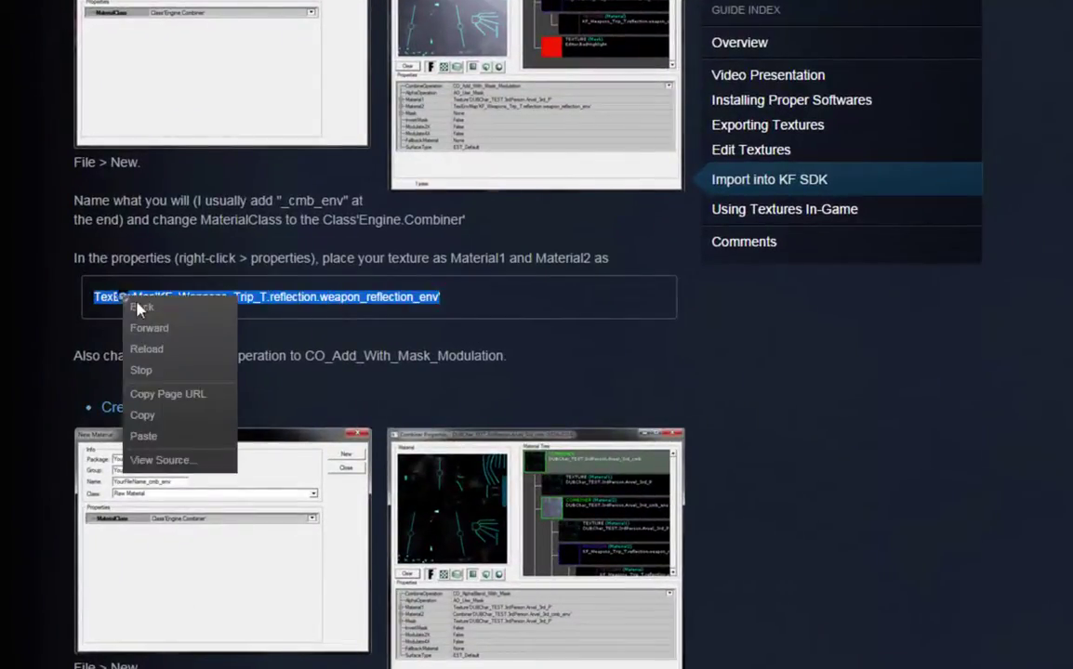
Copy the weapon_reflection_env reference and paste it into the combiner's Material2 field.
{"action": "left_click", "coordinate": [149, 413]}
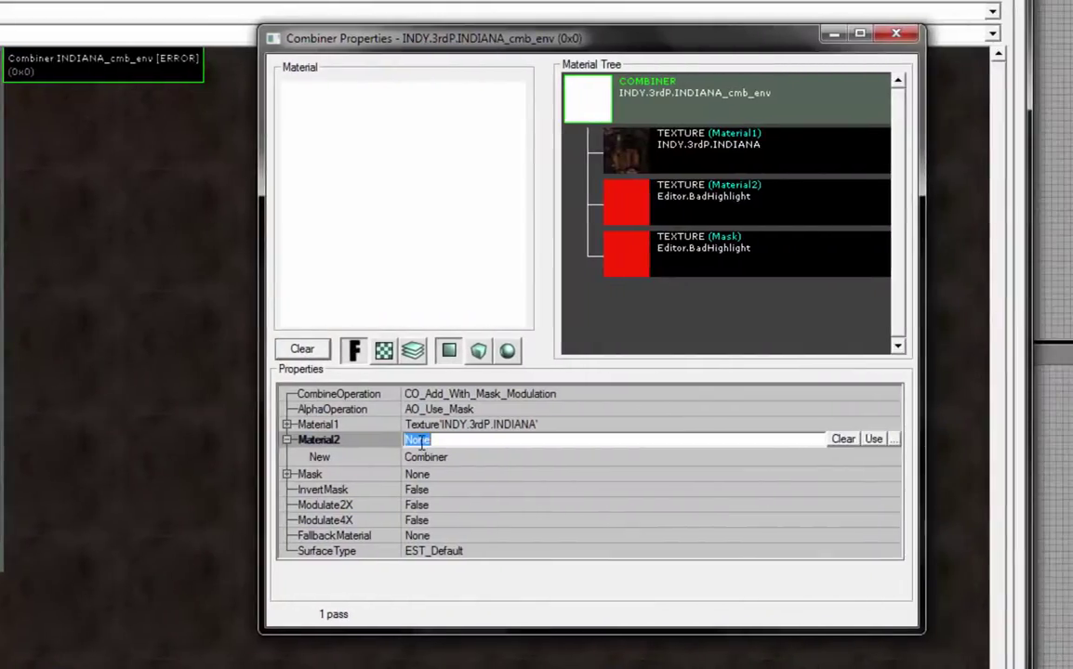
{"action": "right_click", "coordinate": [444, 440]}
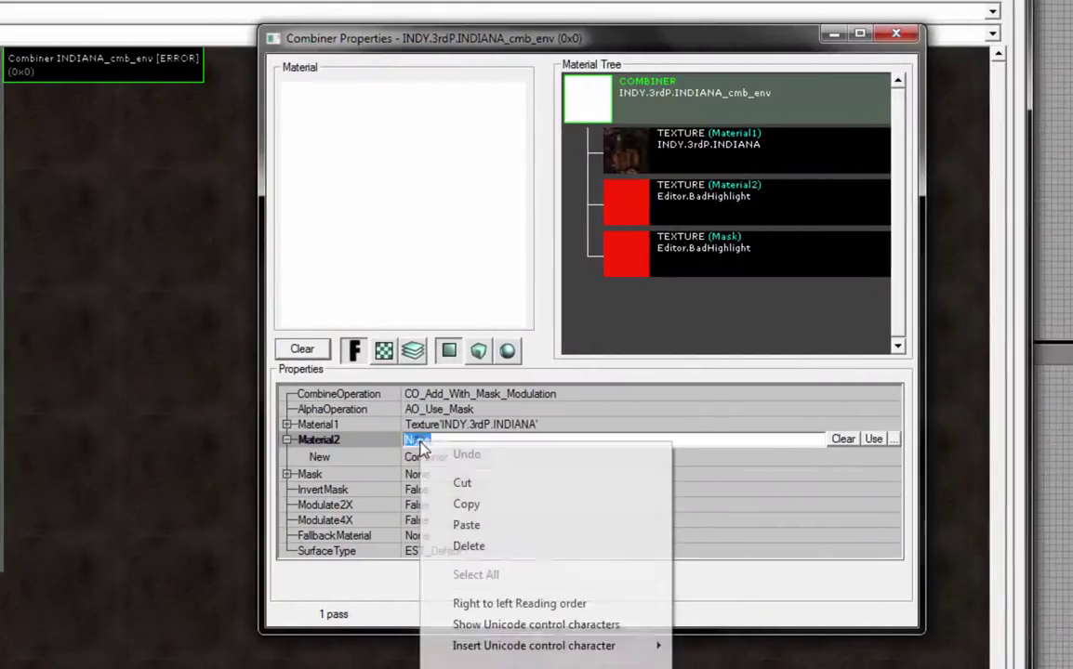
{"action": "left_click", "coordinate": [467, 525]}
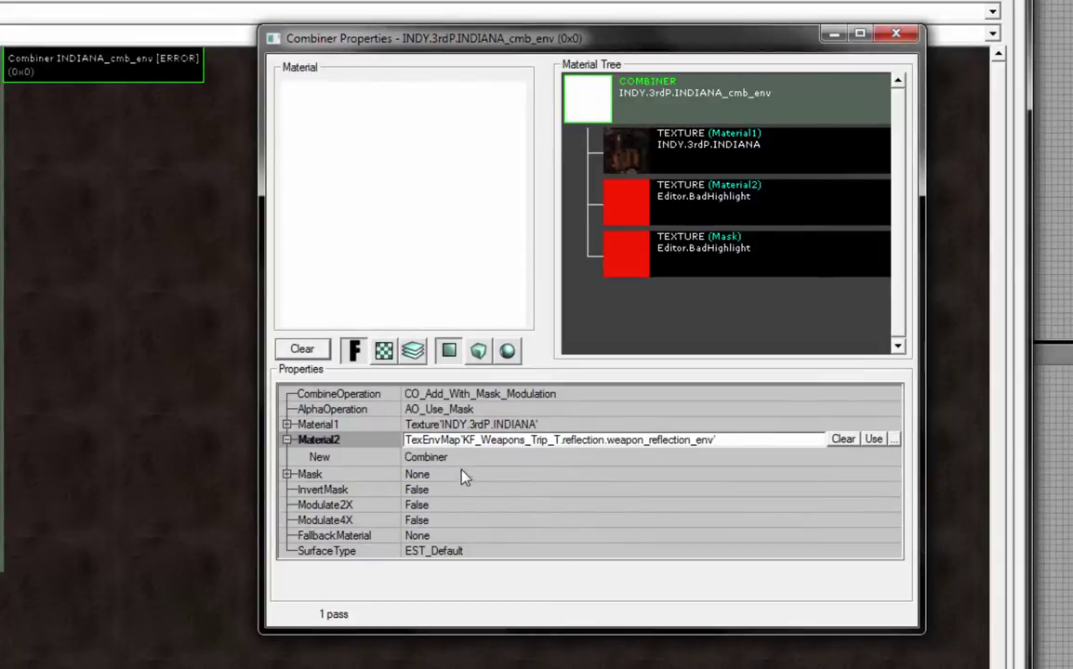
{"action": "left_click", "coordinate": [483, 424]}
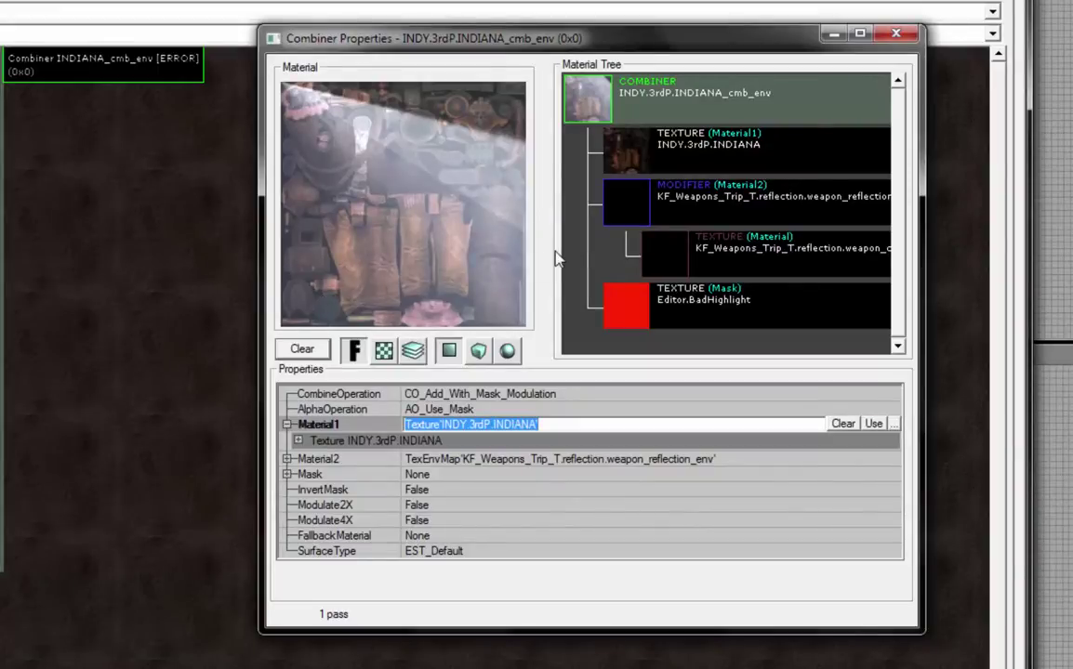
Close the combiner properties and create a Combiner material named INDIANA_cmb.
{"action": "left_click", "coordinate": [895, 36]}
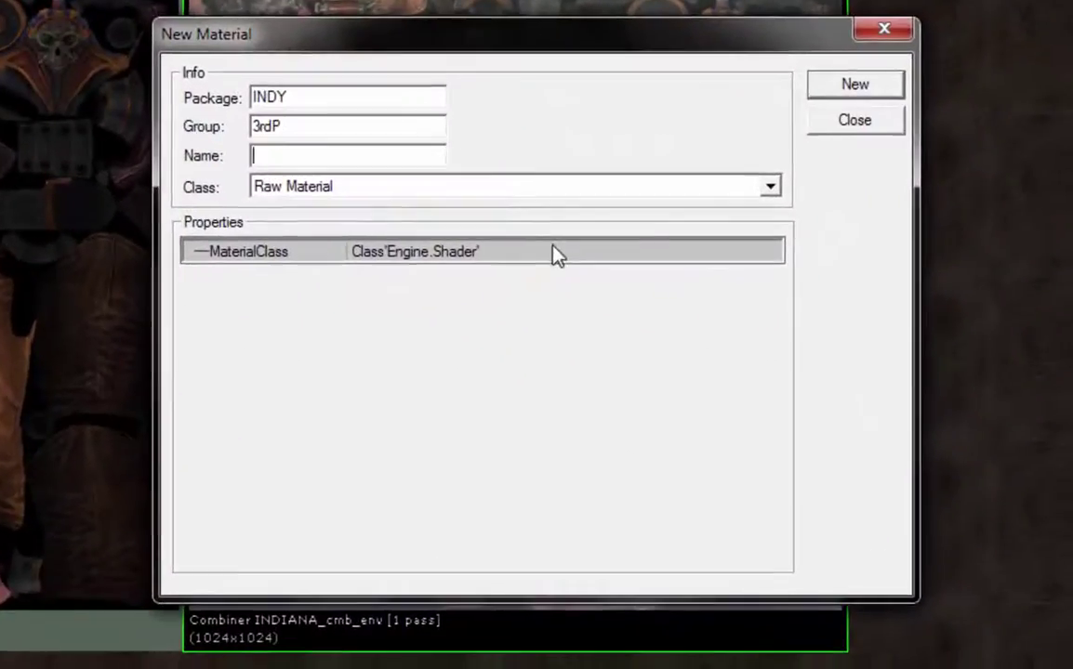
{"action": "left_click", "coordinate": [552, 249]}
{"action": "left_click", "coordinate": [764, 252]}
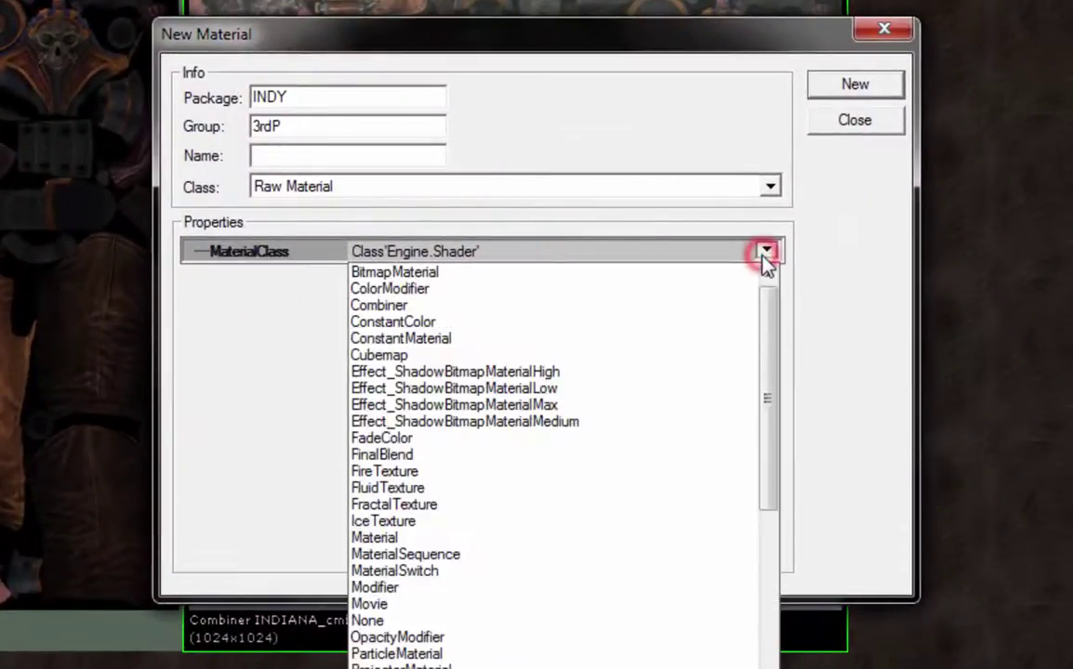
{"action": "left_click", "coordinate": [732, 307]}
{"action": "left_click", "coordinate": [356, 155]}
{"action": "type", "text": "IND"}
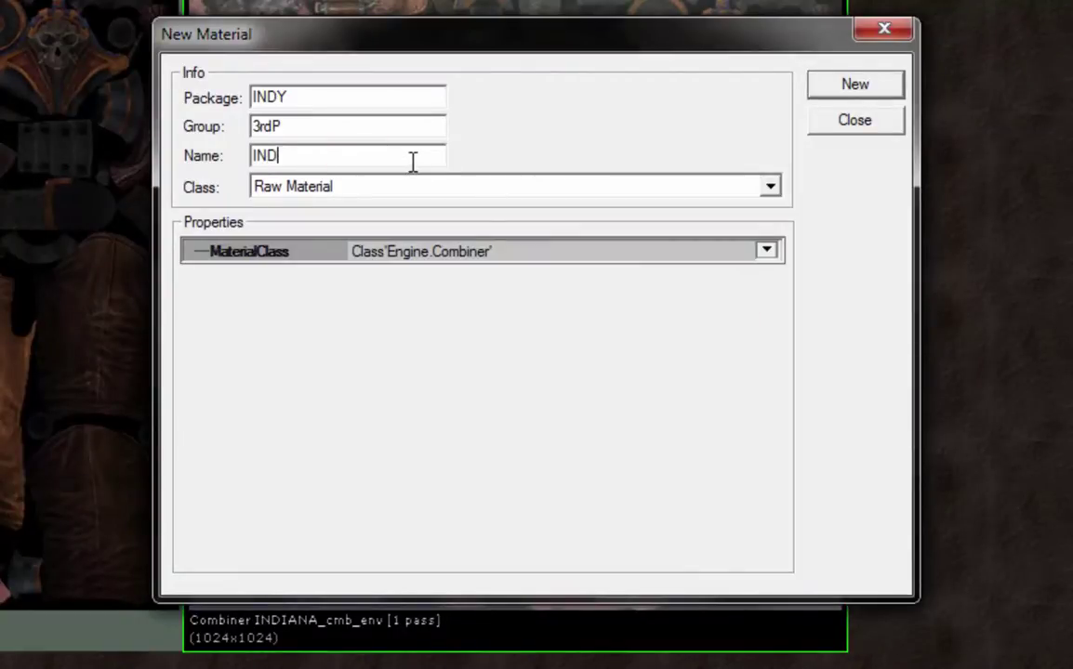
{"action": "type", "text": "IANA_cmb"}
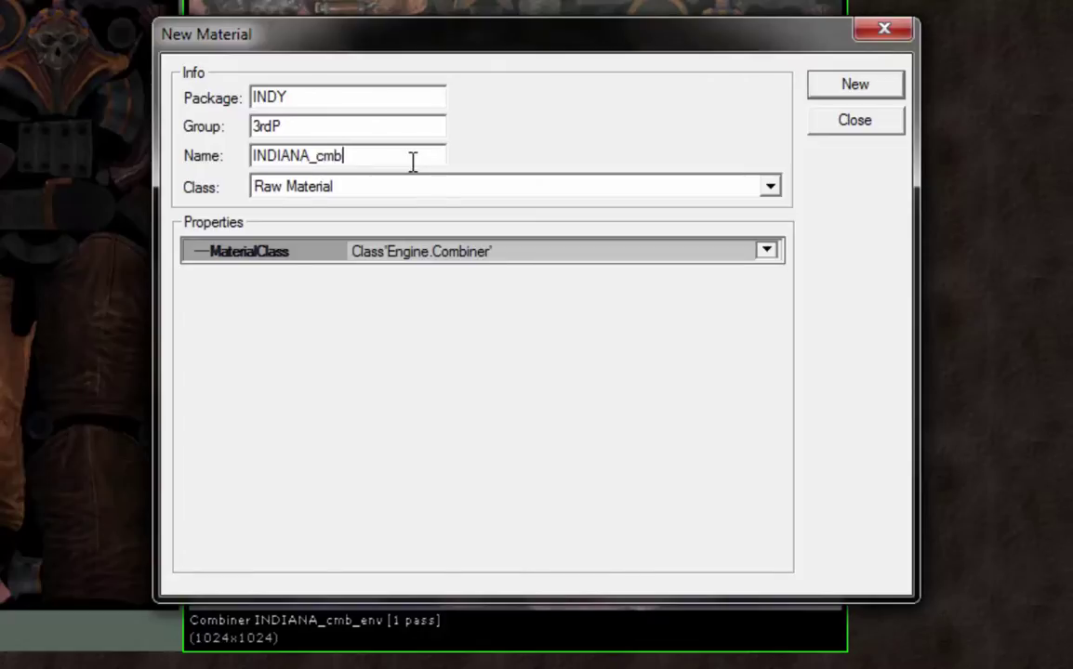
{"action": "left_click", "coordinate": [842, 95]}
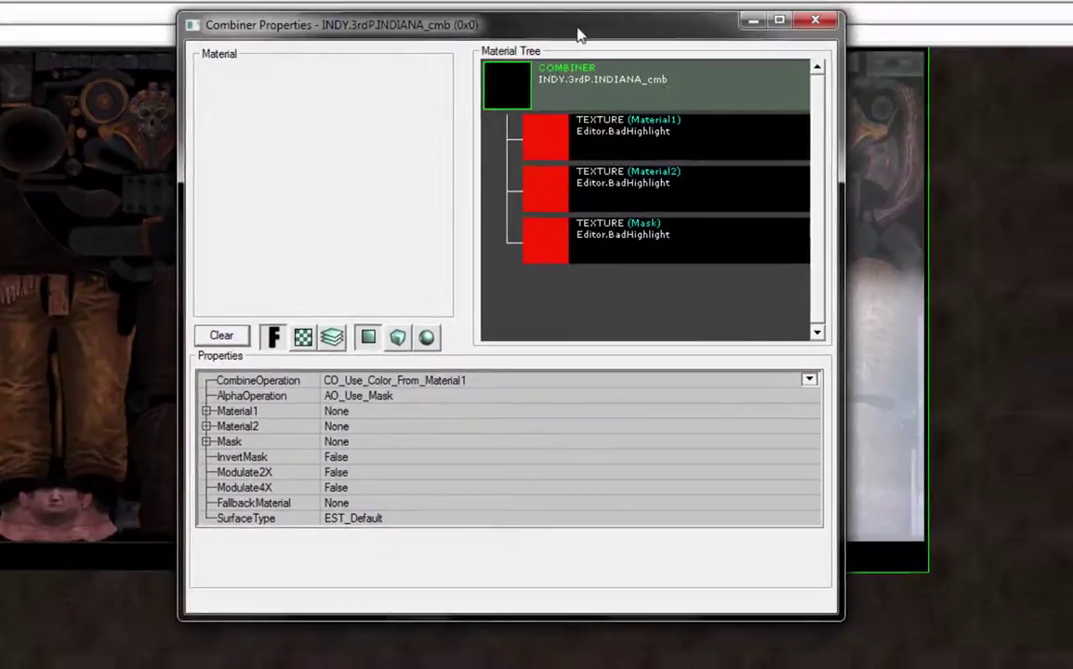
Set INDIANA_cmb's CombineOperation to CO_AlphaBlend_With_Mask.
{"action": "left_click_drag", "start_coordinate": [522, 34], "coordinate": [685, 87]}
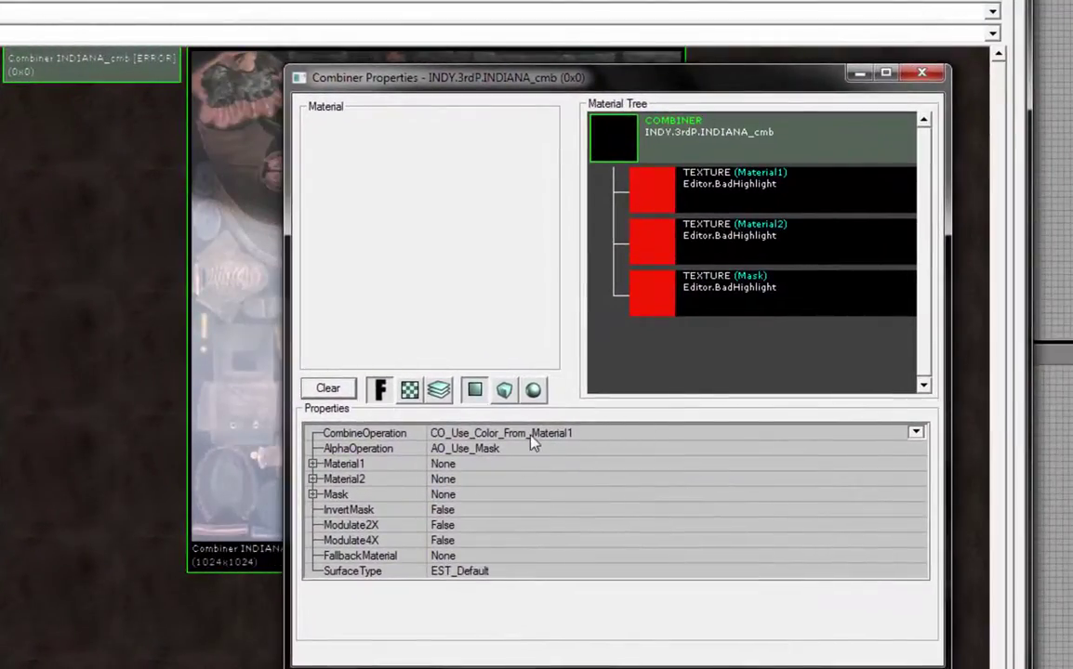
{"action": "left_click", "coordinate": [530, 434]}
{"action": "left_click", "coordinate": [915, 432]}
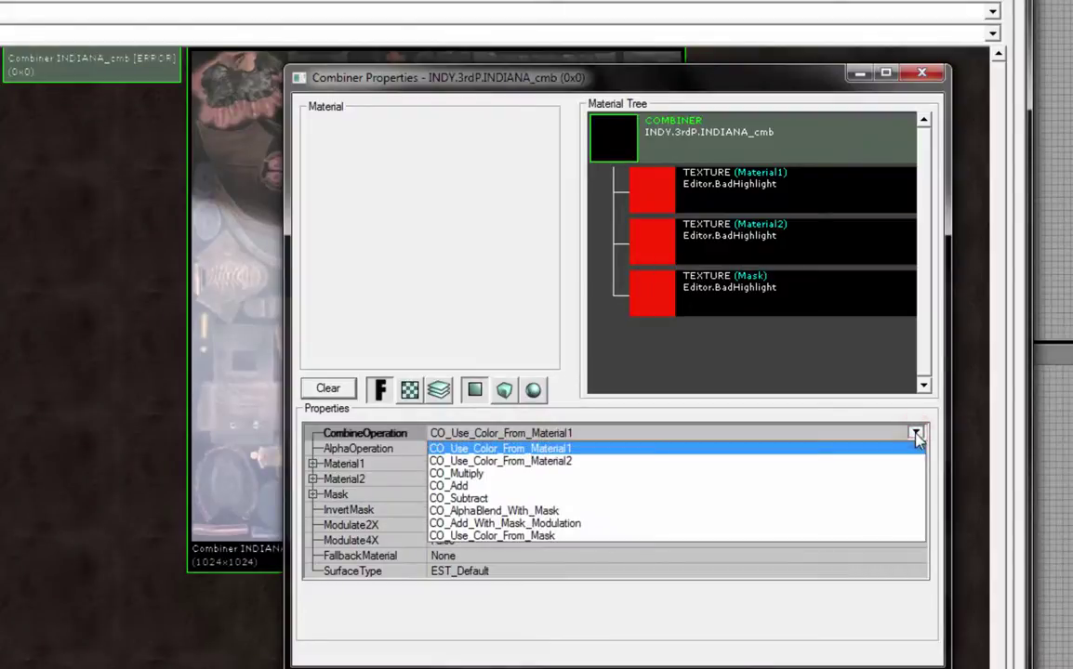
{"action": "left_click", "coordinate": [880, 522]}
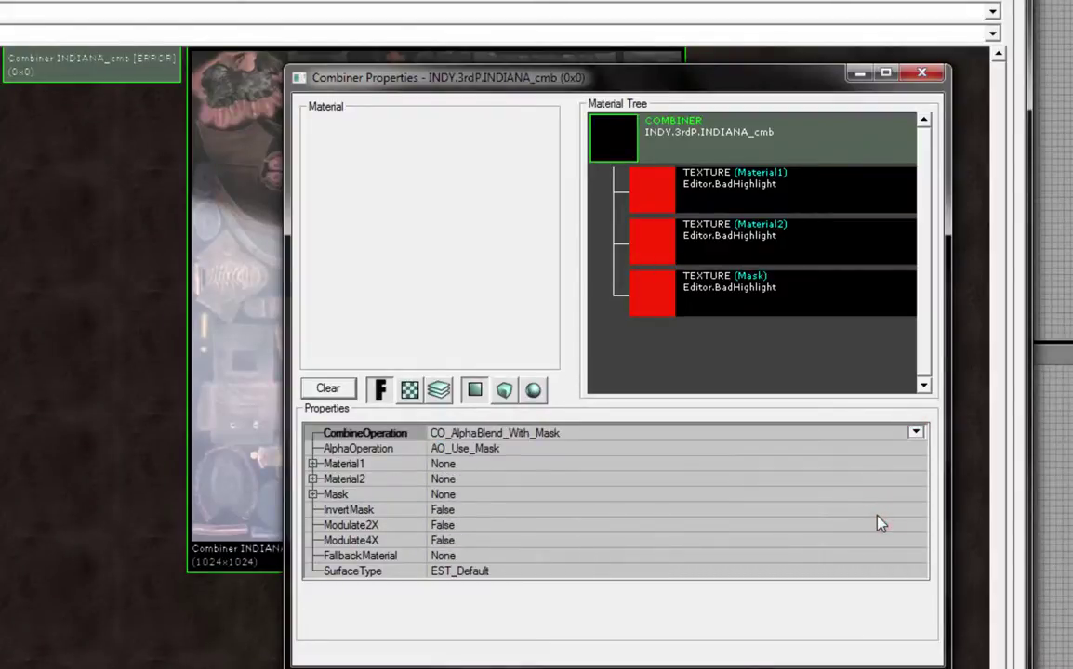
Assign the INDIANA texture as both Material1 and Mask.
{"action": "left_click", "coordinate": [465, 463]}
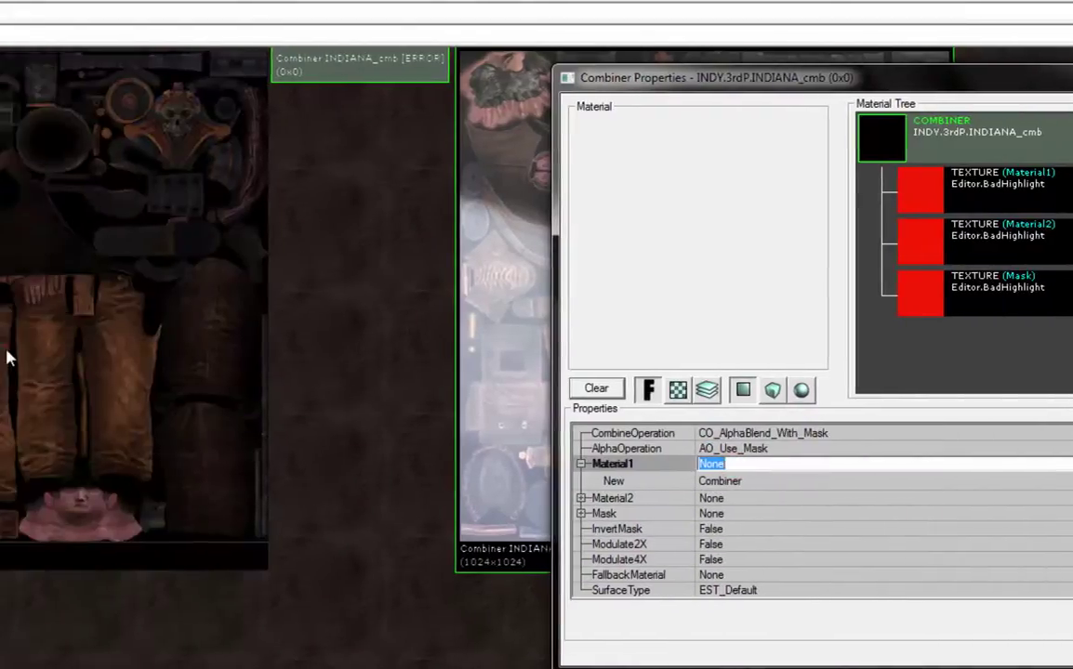
{"action": "left_click", "coordinate": [6, 353]}
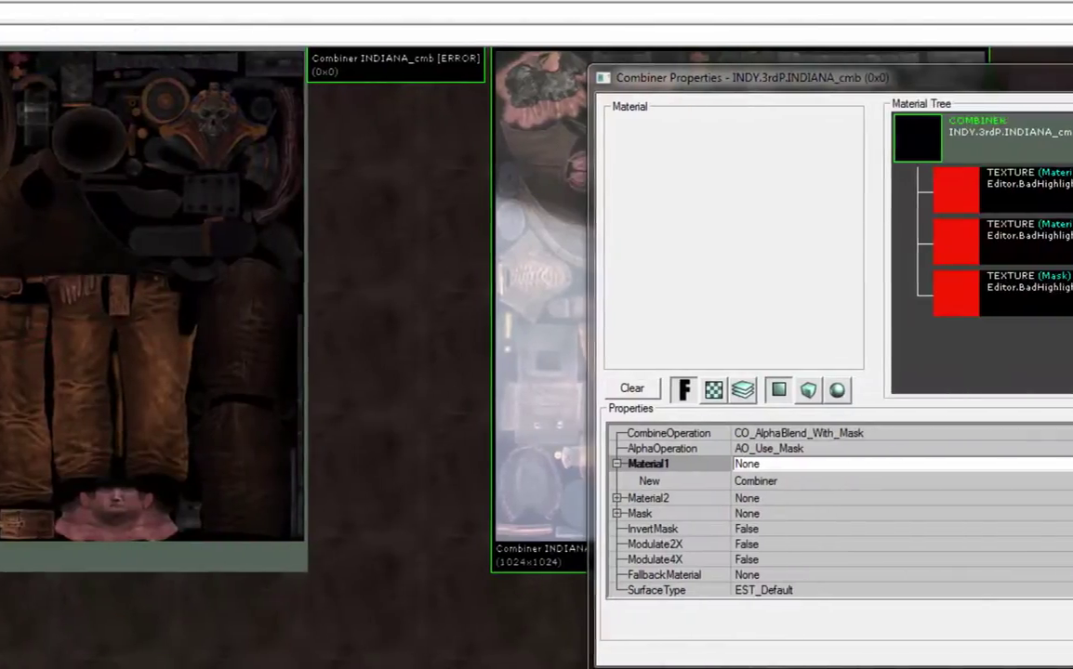
{"action": "left_click", "coordinate": [916, 464]}
{"action": "left_click", "coordinate": [313, 464]}
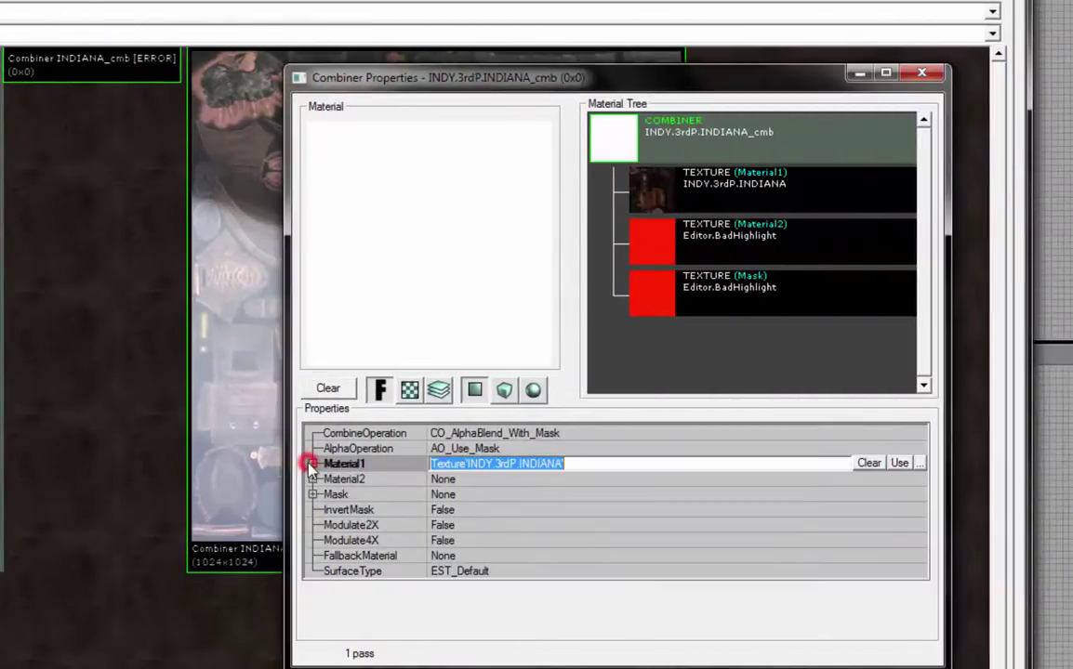
{"action": "left_click", "coordinate": [465, 495]}
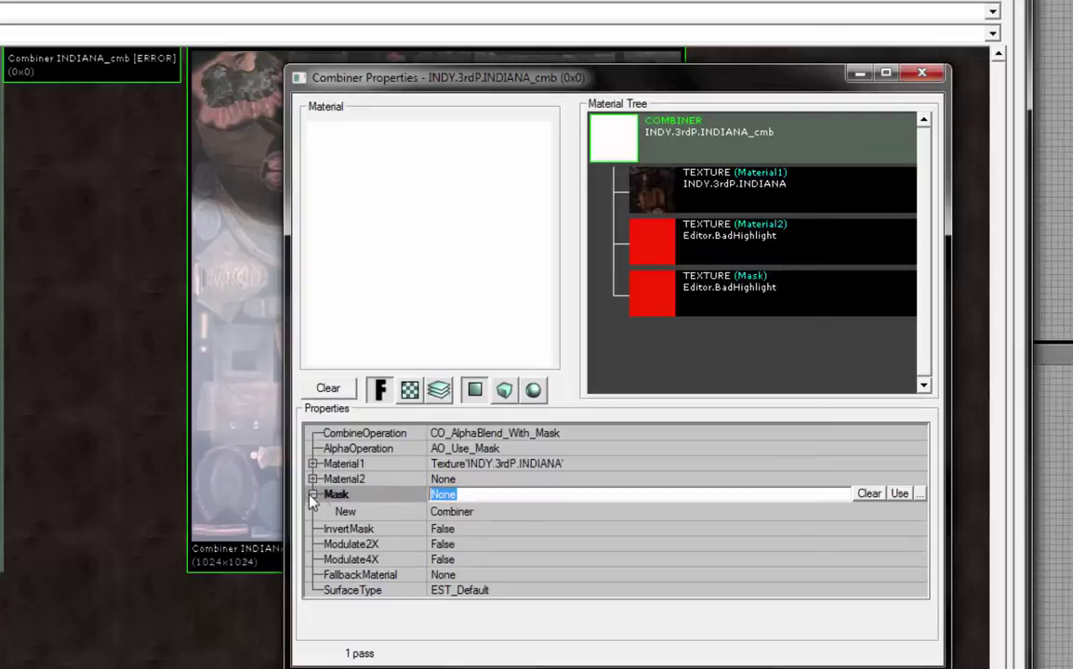
{"action": "left_click", "coordinate": [898, 494]}
Assign the INDIANA_cmb_env combiner as Material2.
{"action": "left_click", "coordinate": [455, 479]}
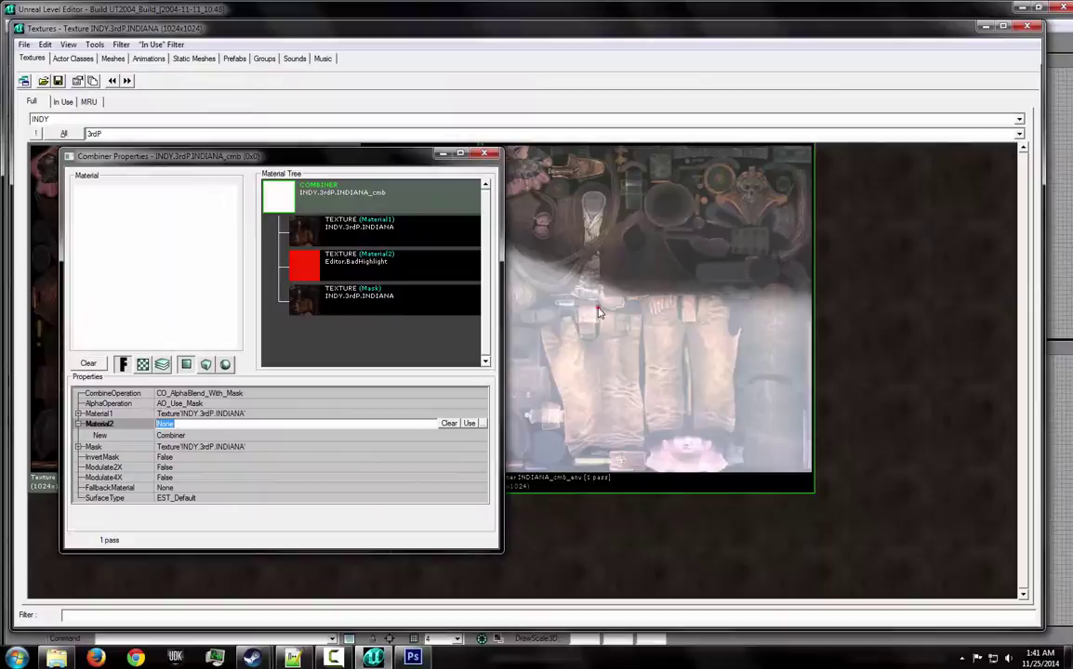
{"action": "left_click", "coordinate": [597, 307]}
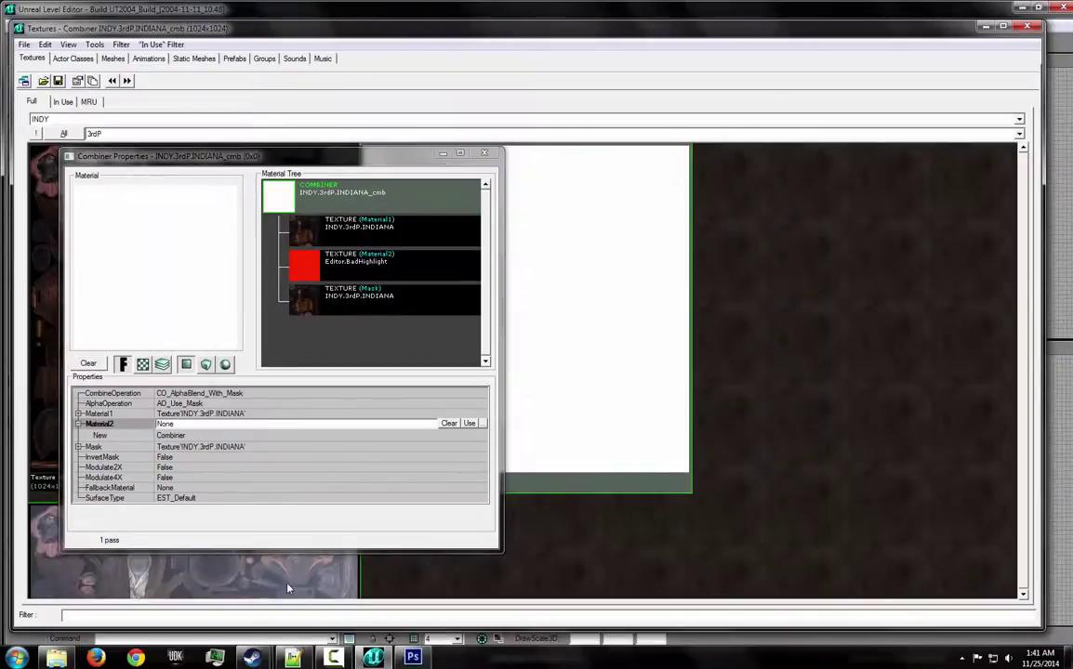
{"action": "left_click_drag", "start_coordinate": [357, 156], "coordinate": [629, 164]}
{"action": "left_click_drag", "start_coordinate": [393, 157], "coordinate": [527, 153]}
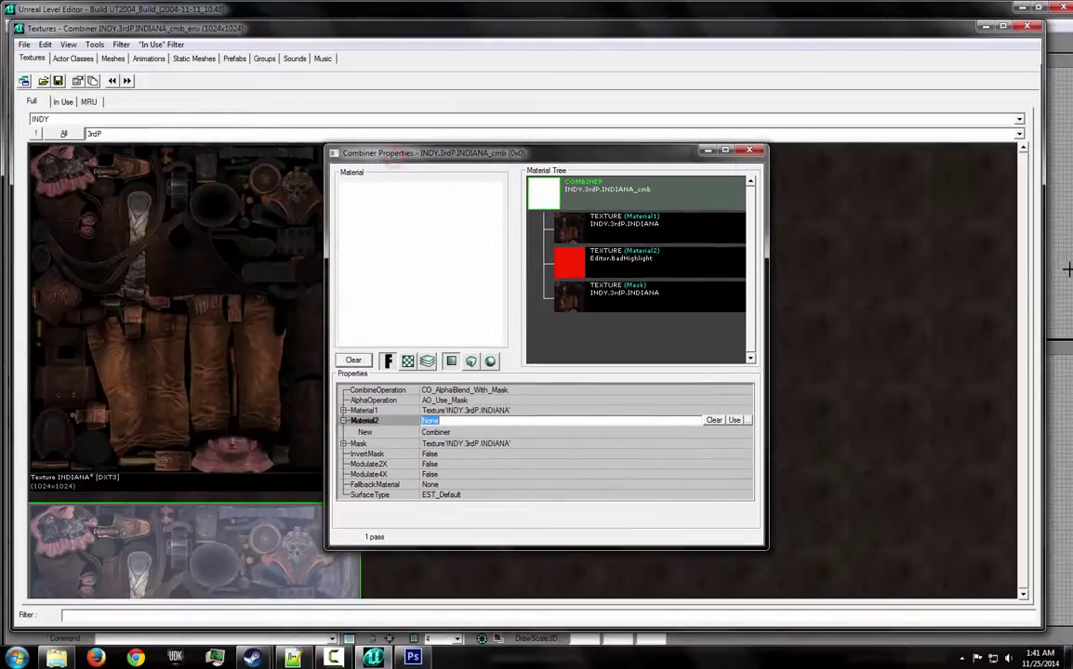
{"action": "left_click", "coordinate": [1025, 228]}
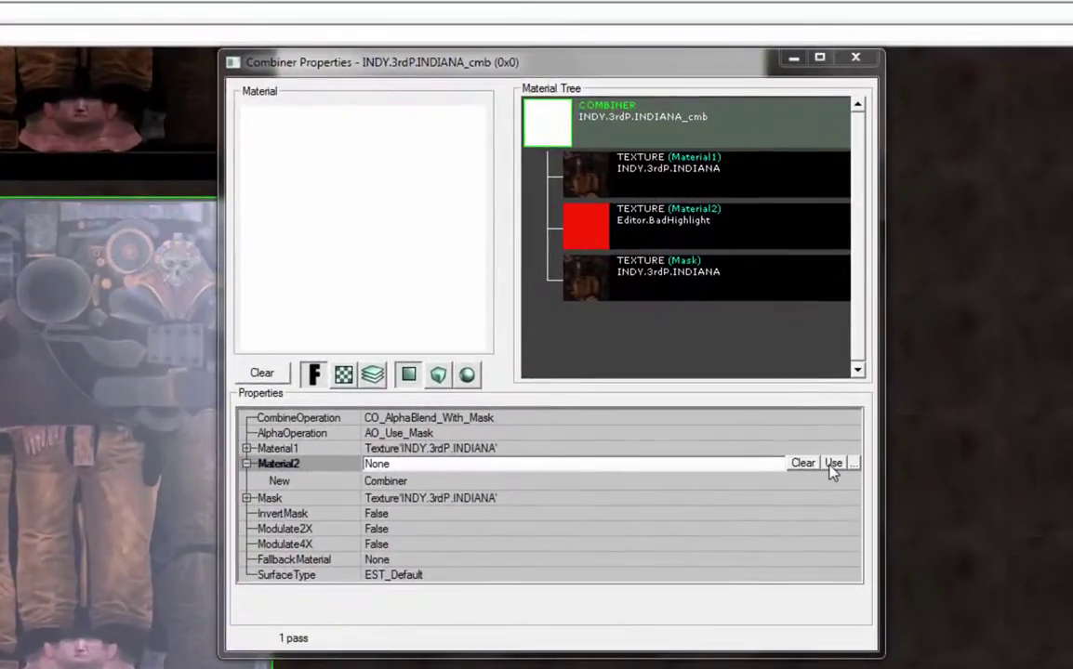
{"action": "left_click", "coordinate": [833, 463]}
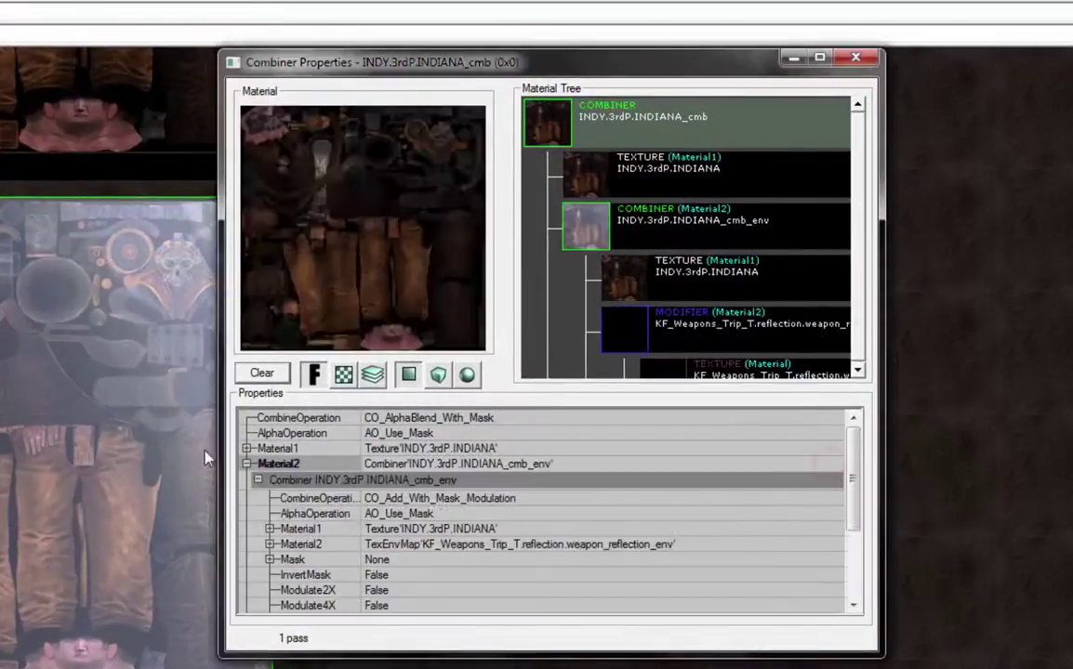
{"action": "left_click", "coordinate": [245, 464]}
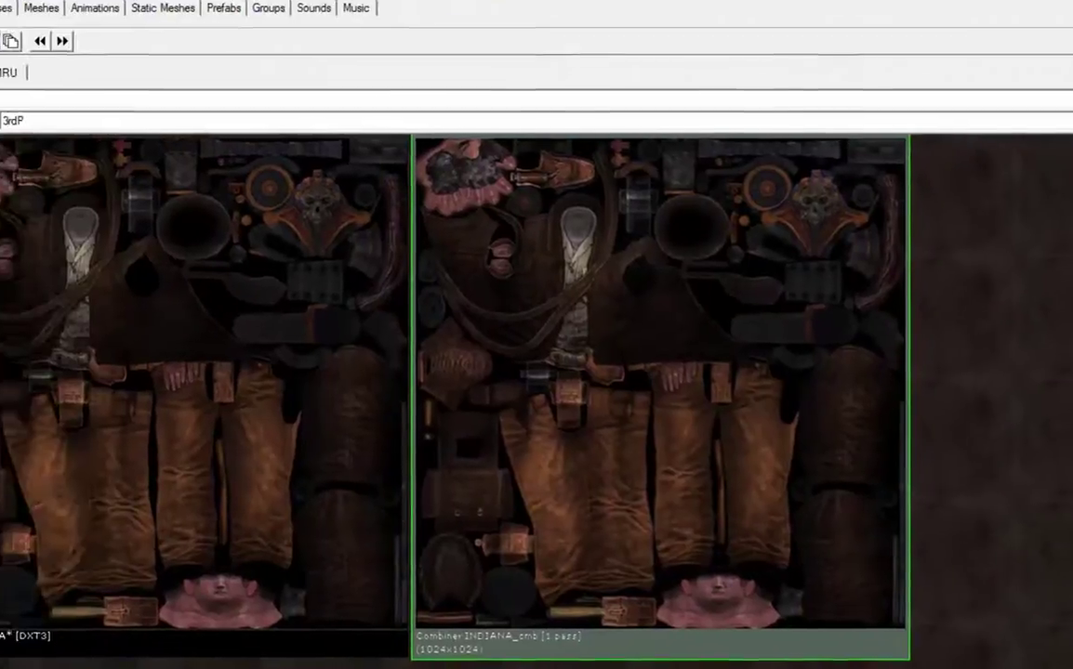
Save the INDY package as INDY.utx in Textures, overwriting the existing file.
{"action": "left_click", "coordinate": [35, 67]}
{"action": "left_click", "coordinate": [68, 133]}
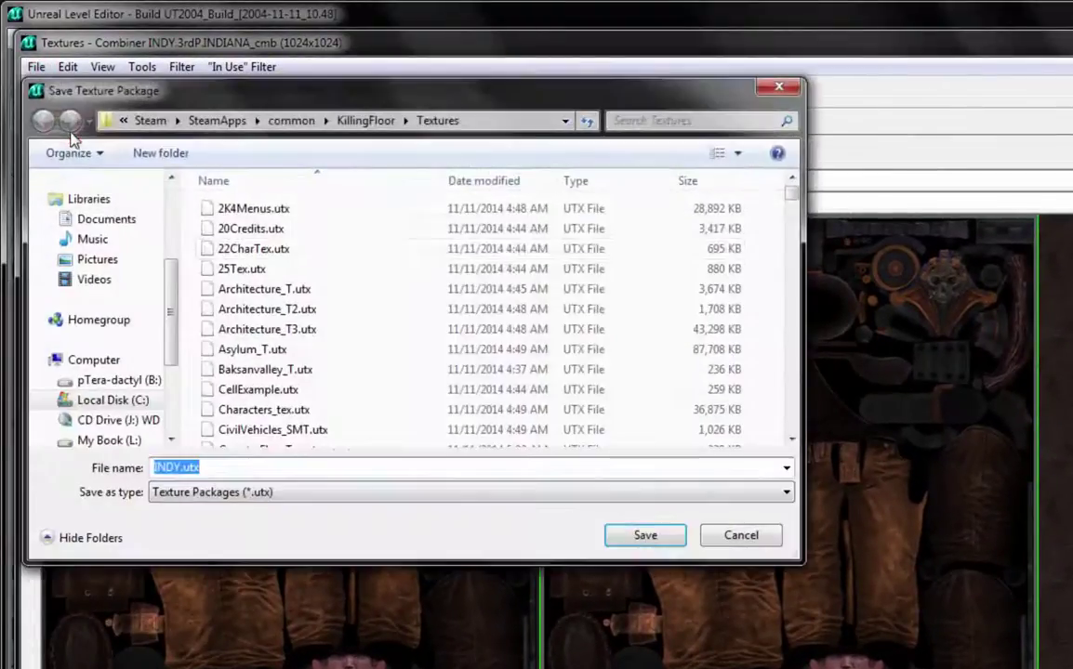
{"action": "left_click", "coordinate": [646, 538]}
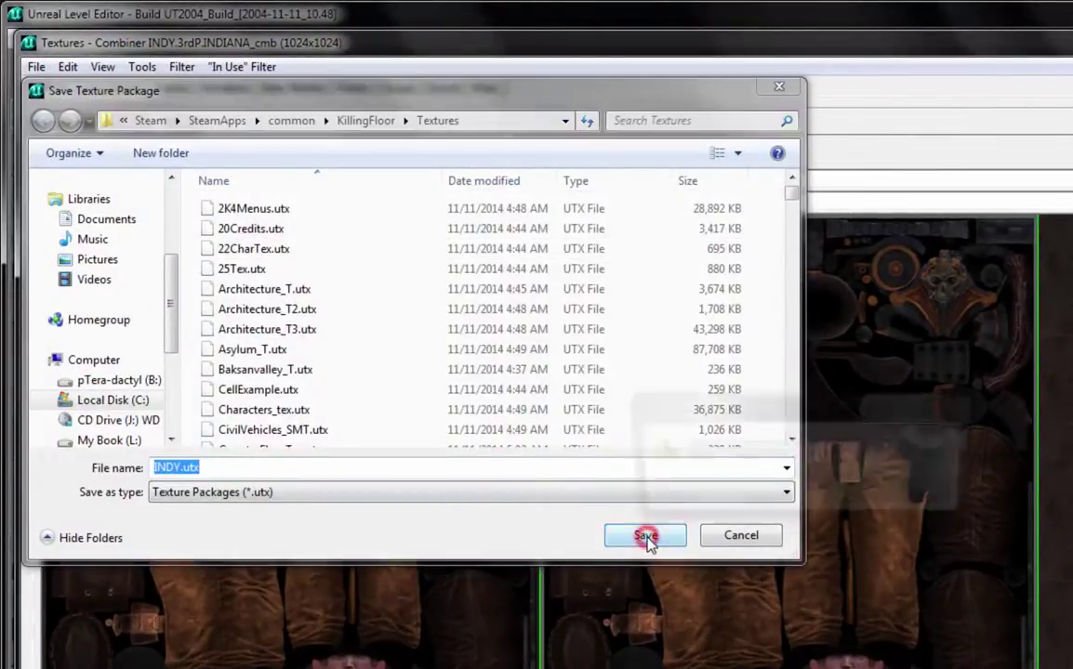
{"action": "left_click", "coordinate": [861, 499]}
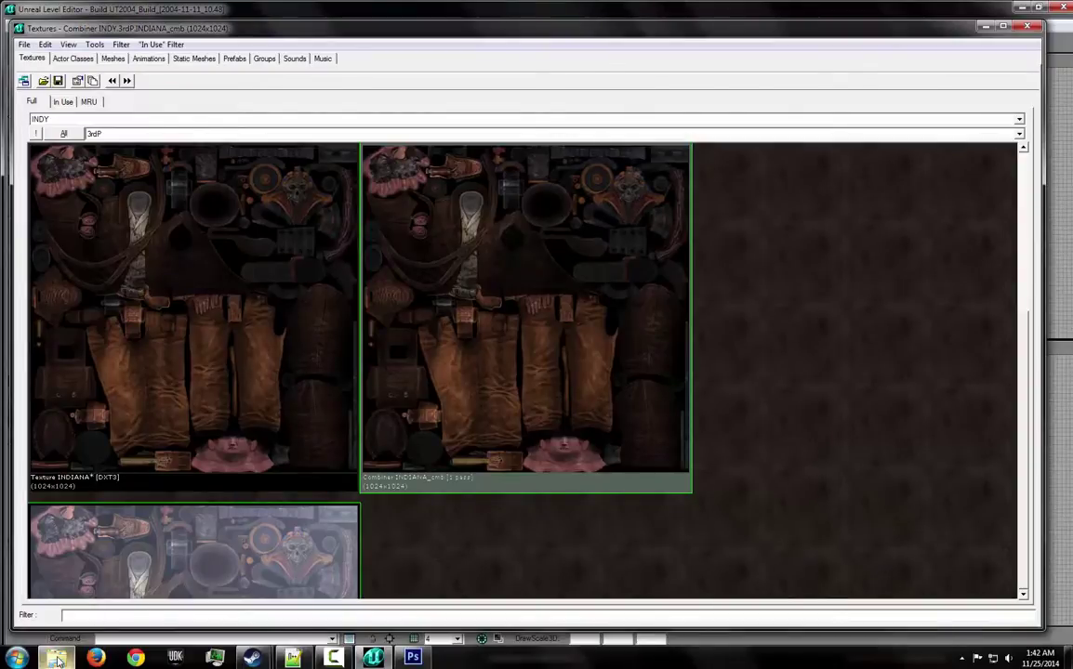
{"action": "mouse_move", "coordinate": [57, 658]}
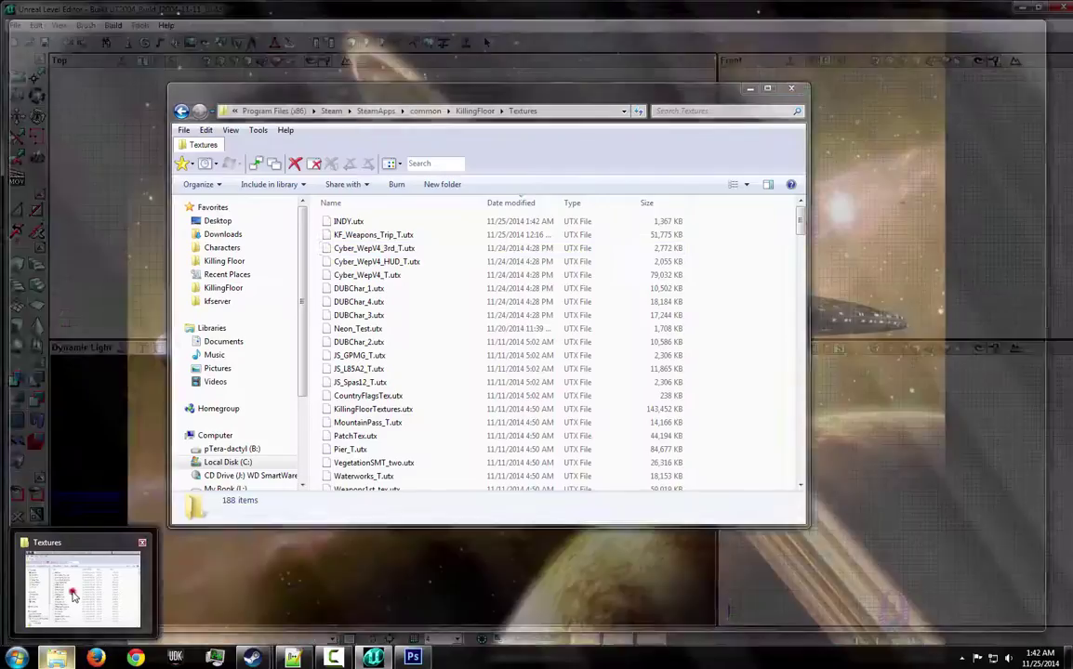
Browse to KillingFloor\System and bring up the actions for Harchier__Spebbington.upl.
{"action": "left_click", "coordinate": [74, 596]}
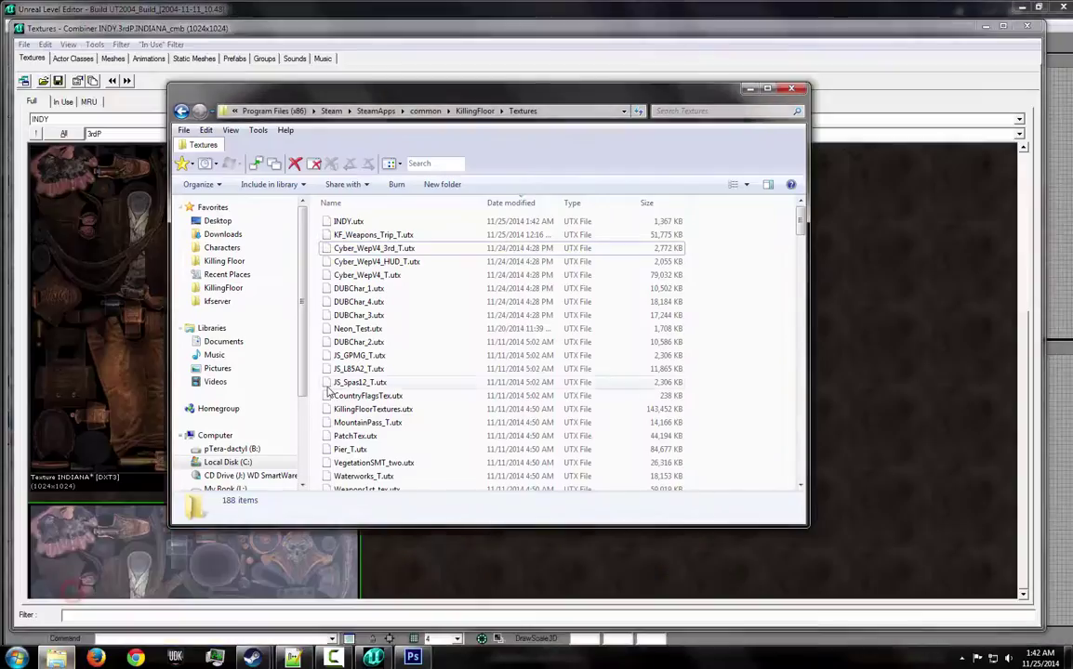
{"action": "left_click", "coordinate": [500, 111]}
{"action": "left_click", "coordinate": [616, 313]}
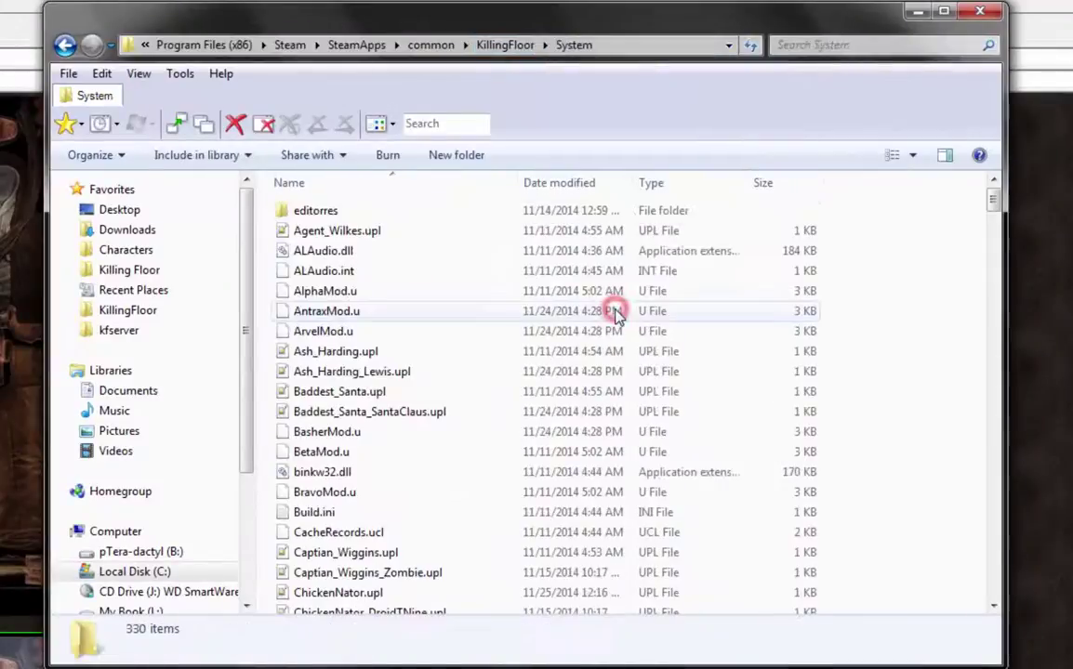
{"action": "left_click", "coordinate": [462, 372]}
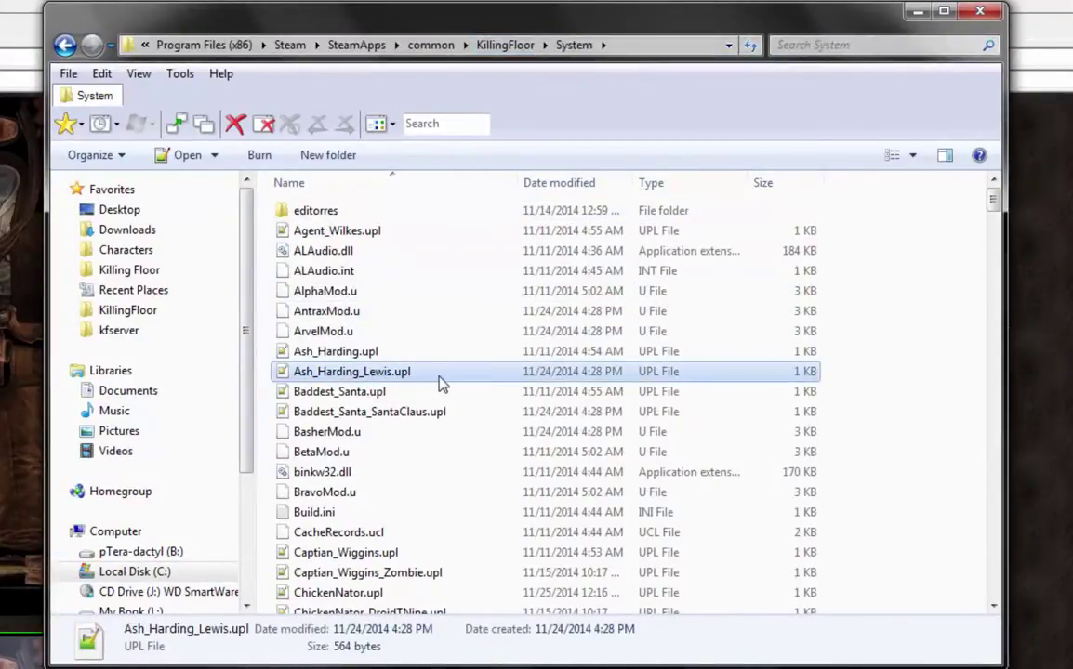
{"action": "type", "text": "h"}
{"action": "key", "text": "Down"}
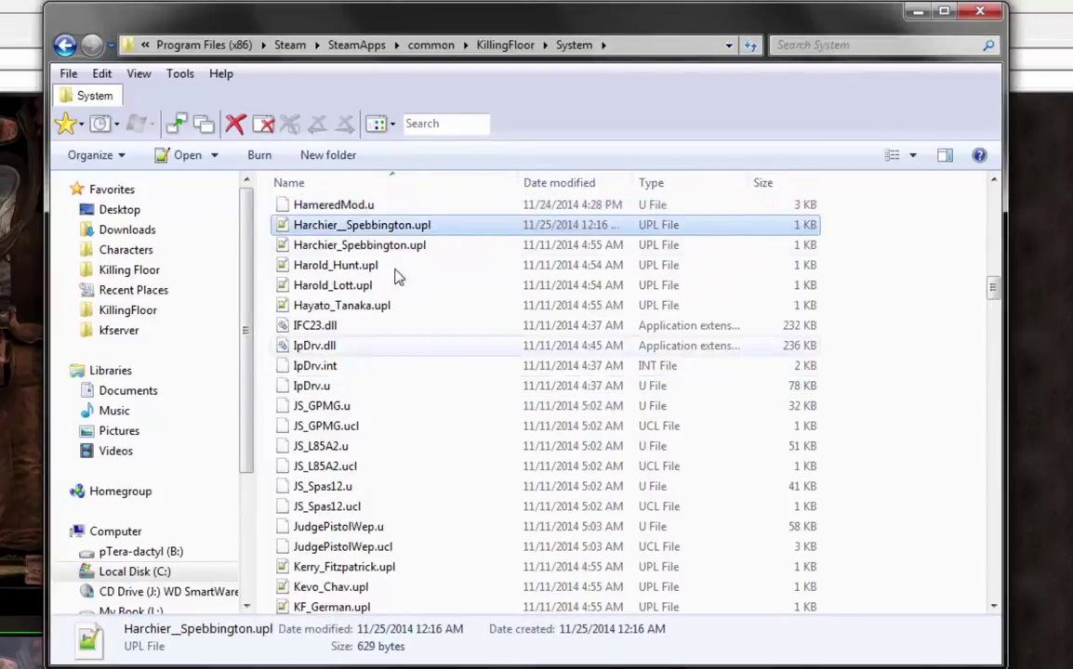
{"action": "right_click", "coordinate": [349, 234]}
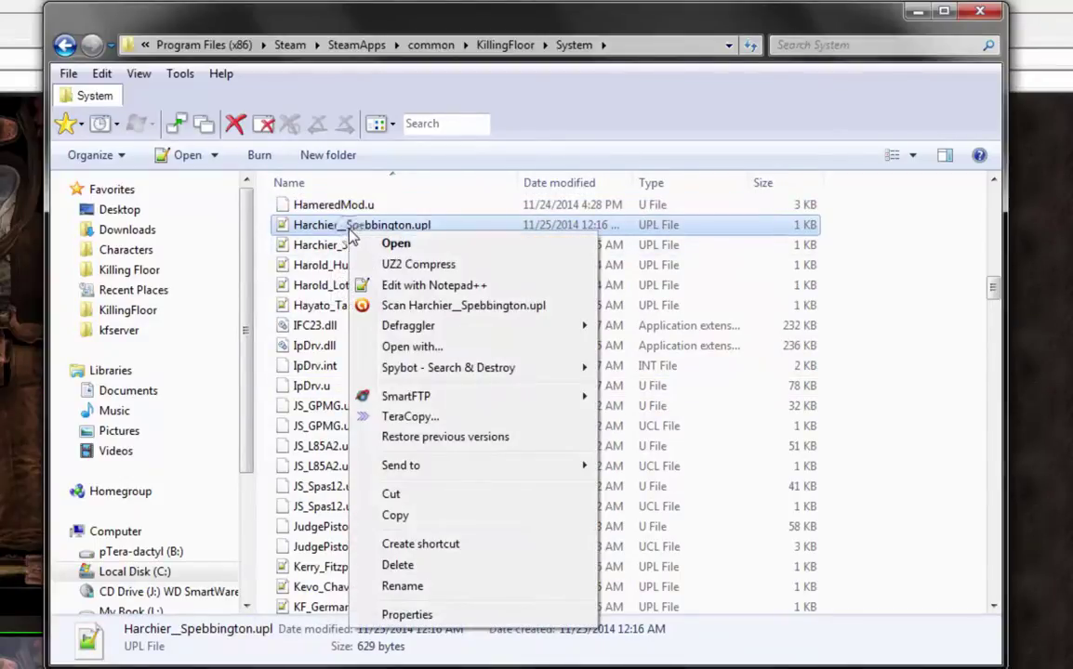
Open Harchier__Spebbington.upl in Notepad++ and change its BodySkin value to INDY.3rdP.INDIANA_cmb.
{"action": "left_click", "coordinate": [392, 291]}
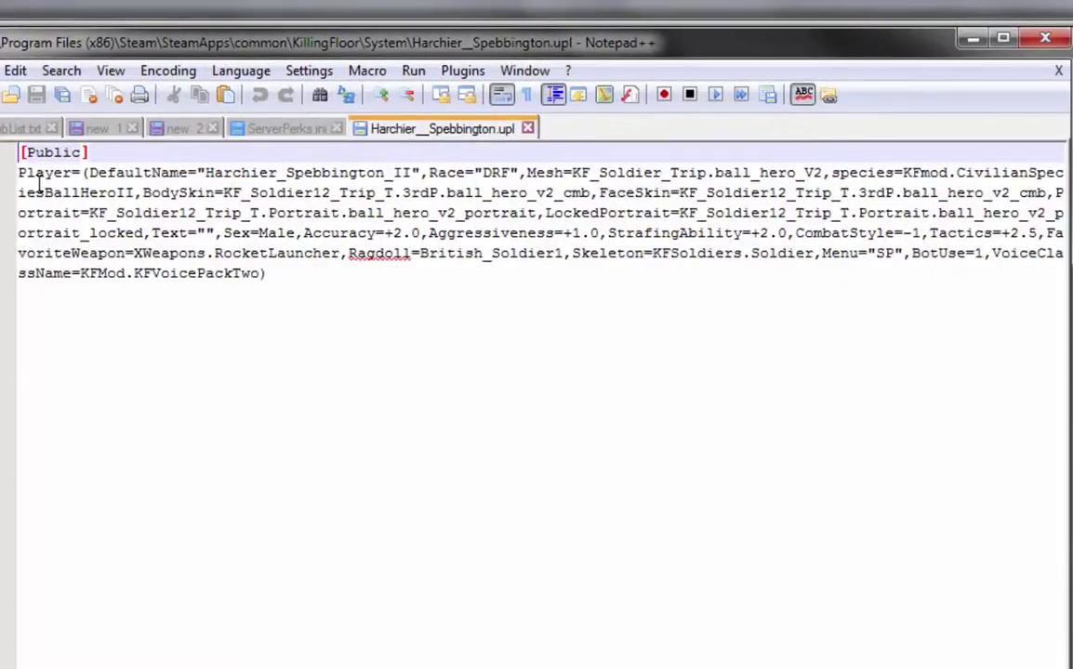
{"action": "left_click_drag", "start_coordinate": [18, 172], "coordinate": [307, 277]}
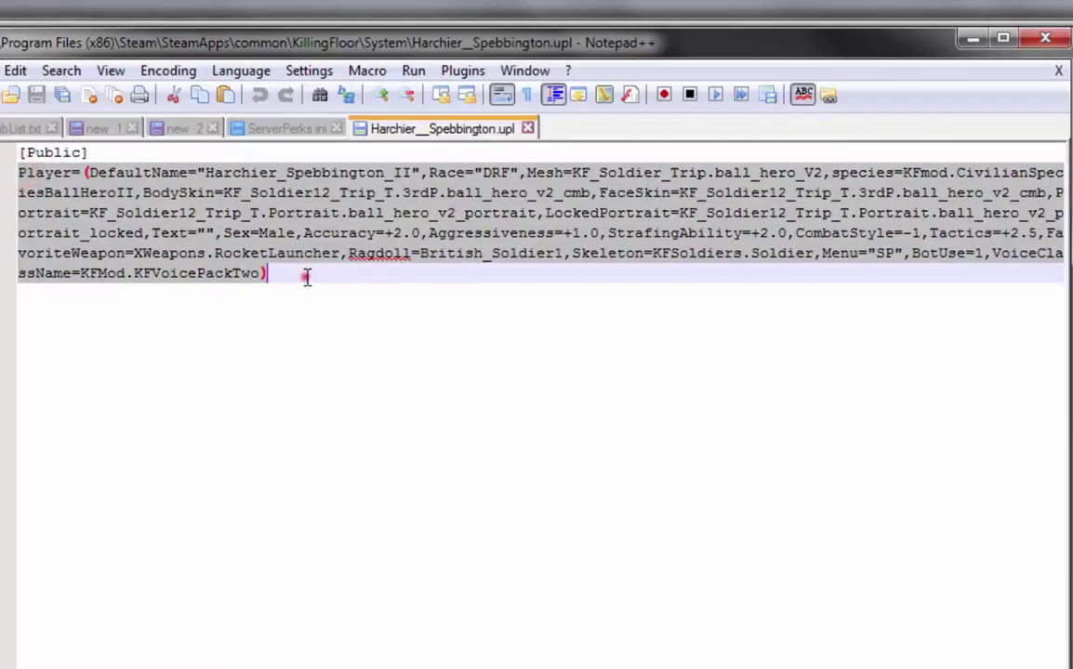
{"action": "left_click", "coordinate": [330, 192]}
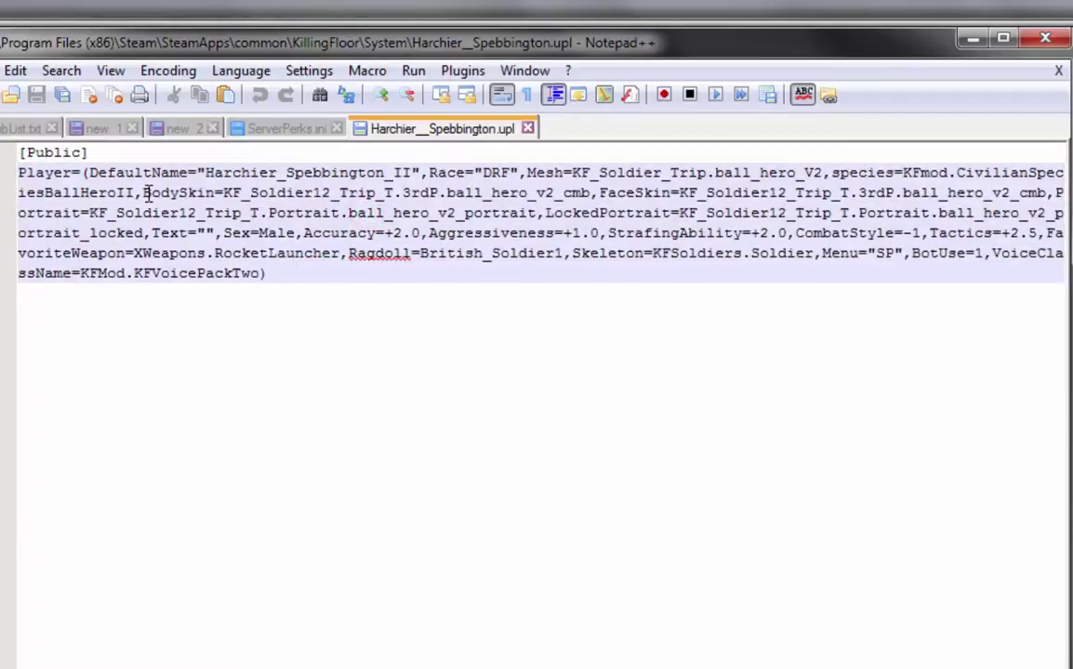
{"action": "left_click_drag", "start_coordinate": [144, 193], "coordinate": [213, 193]}
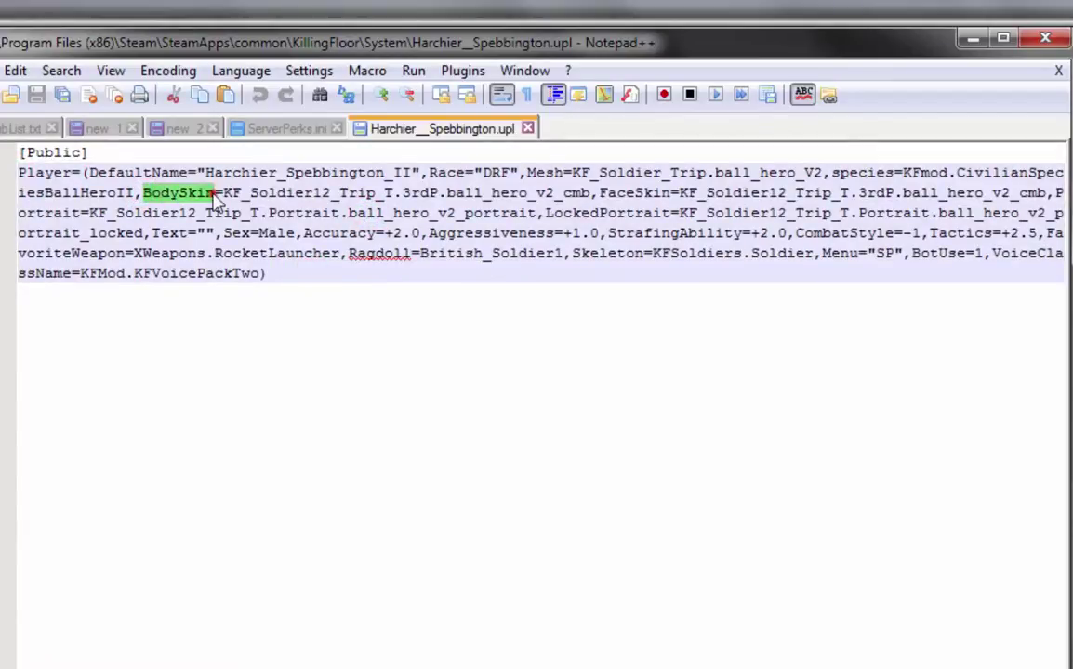
{"action": "left_click", "coordinate": [224, 192]}
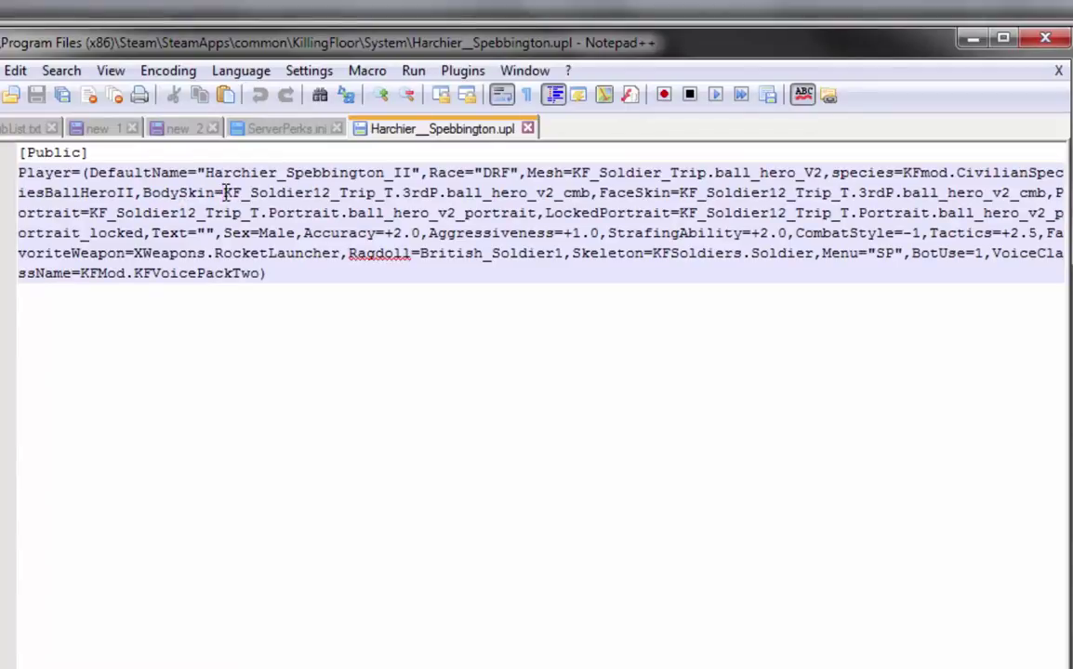
{"action": "left_click_drag", "start_coordinate": [224, 192], "coordinate": [591, 192]}
{"action": "key", "text": "Delete"}
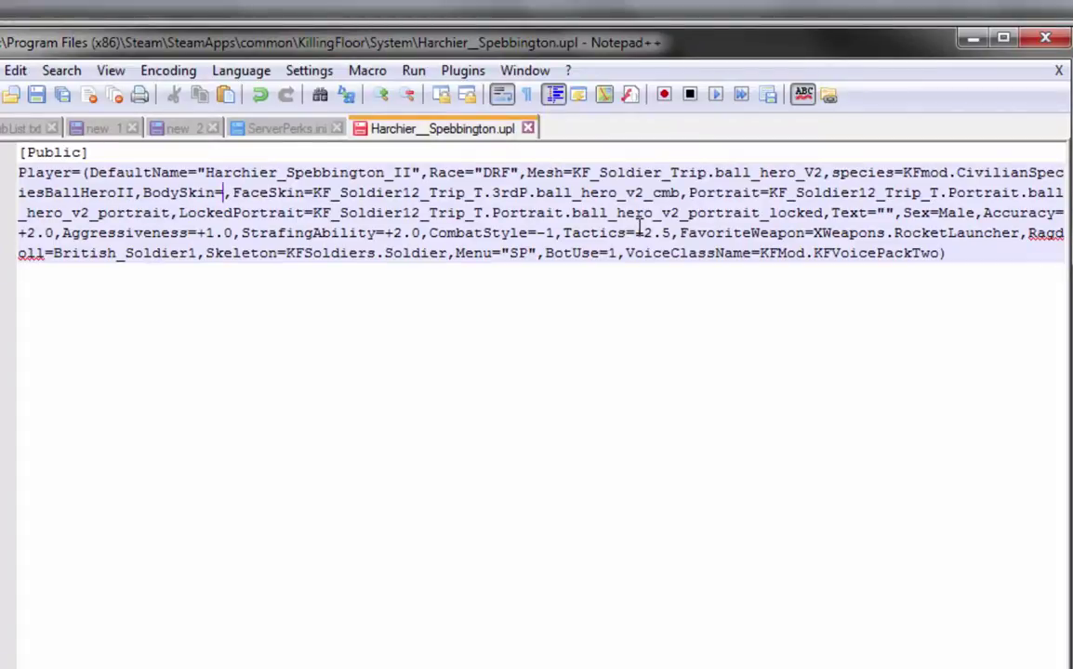
{"action": "type", "text": "INDY"}
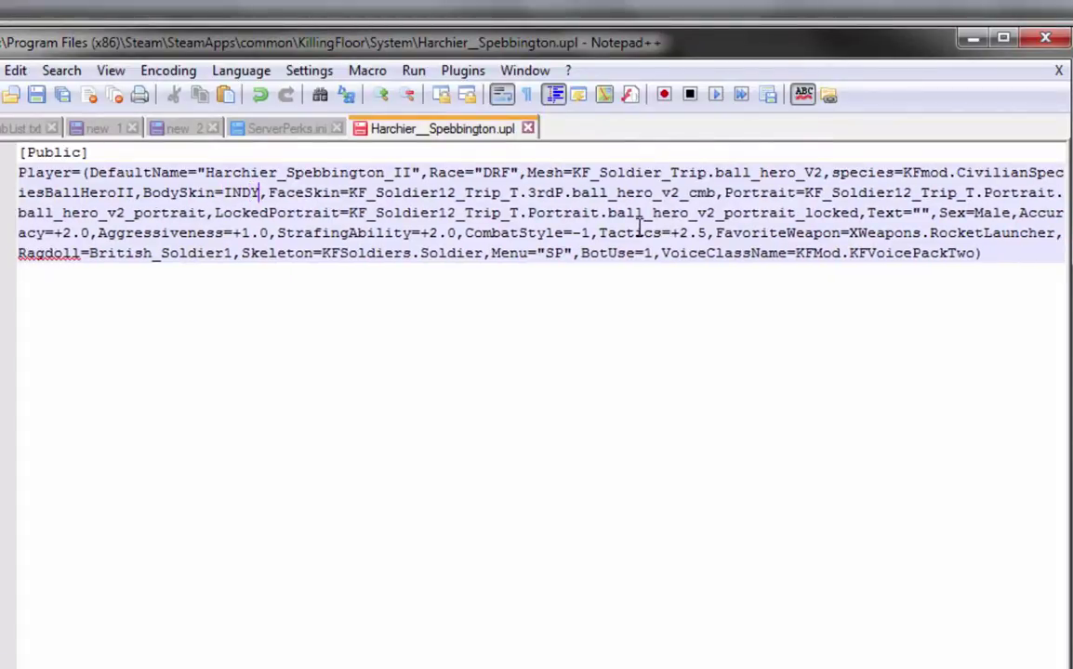
{"action": "type", "text": ".3rd"}
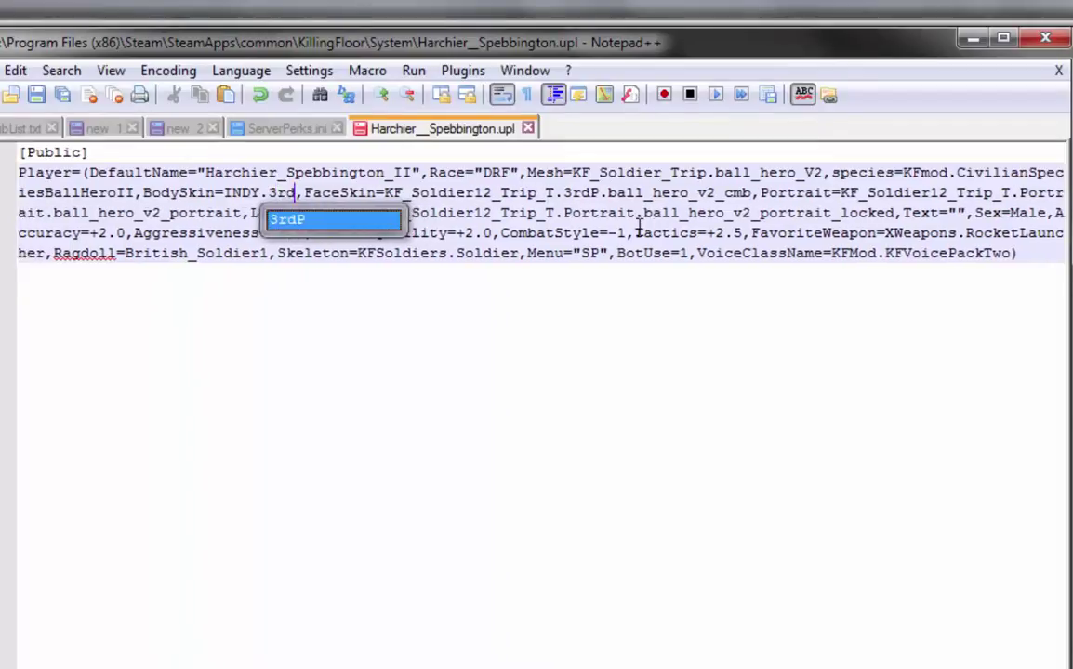
{"action": "type", "text": "P"}
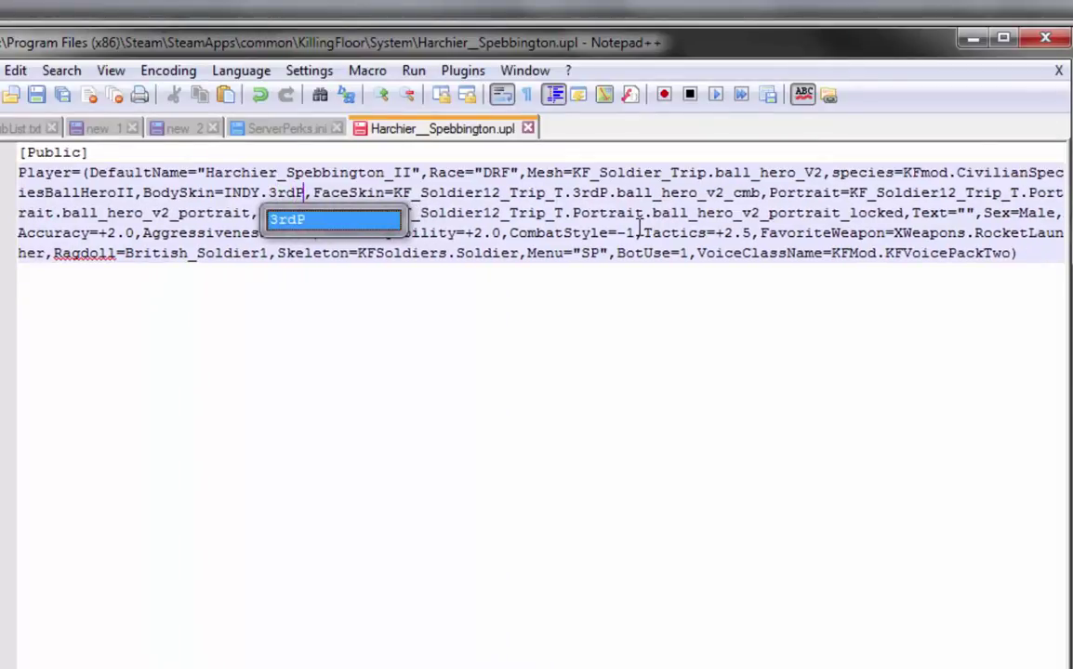
{"action": "type", "text": "."}
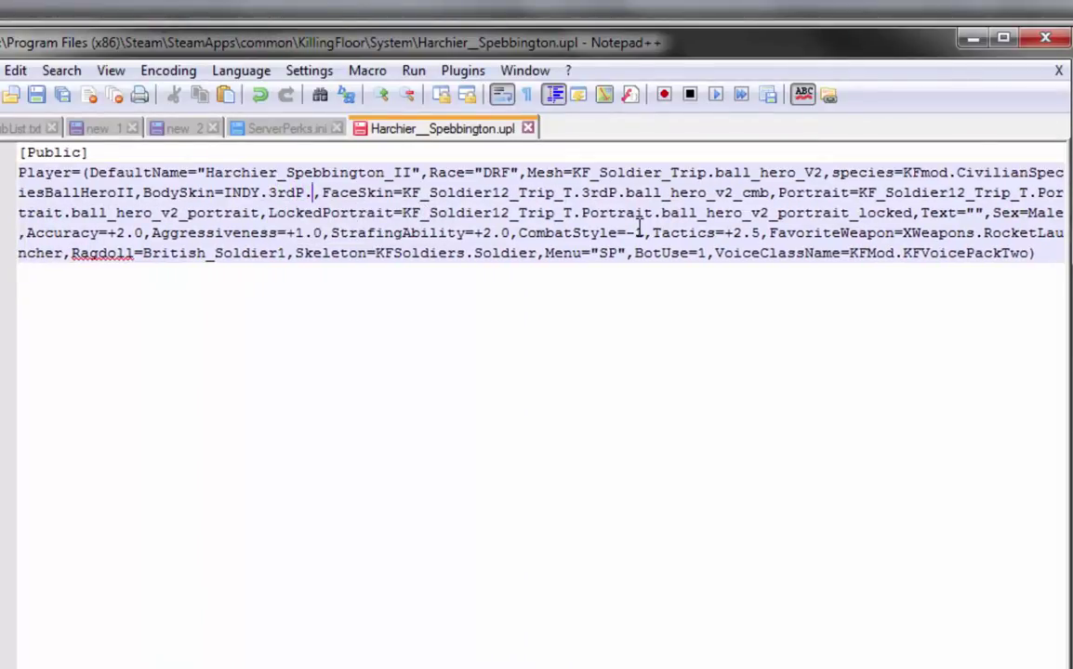
{"action": "type", "text": "INDIANA"}
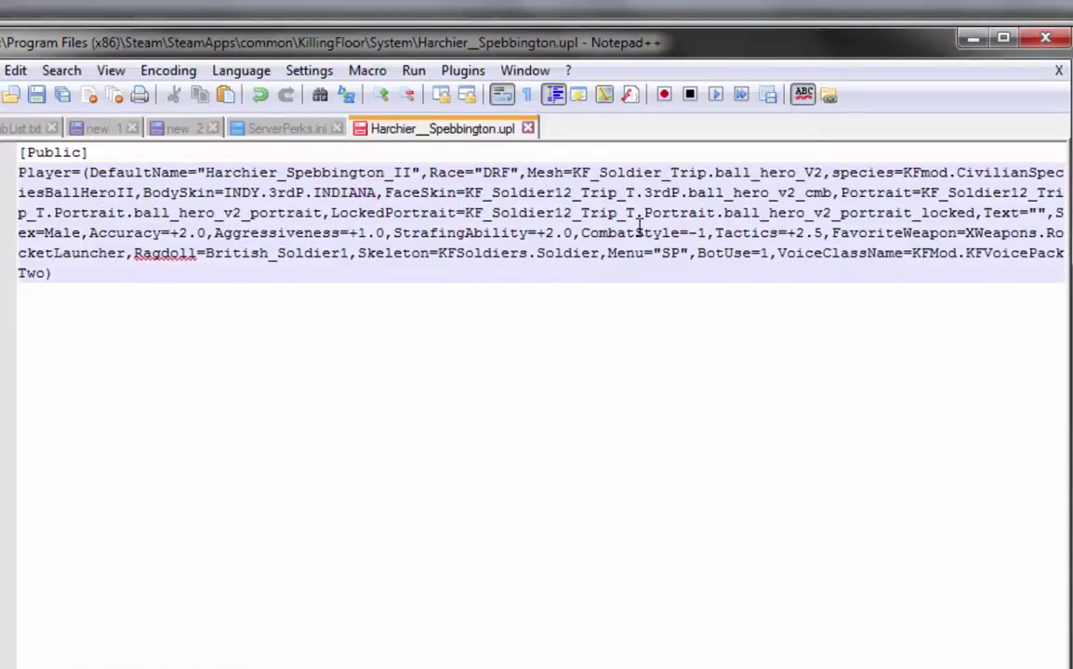
{"action": "type", "text": "_c"}
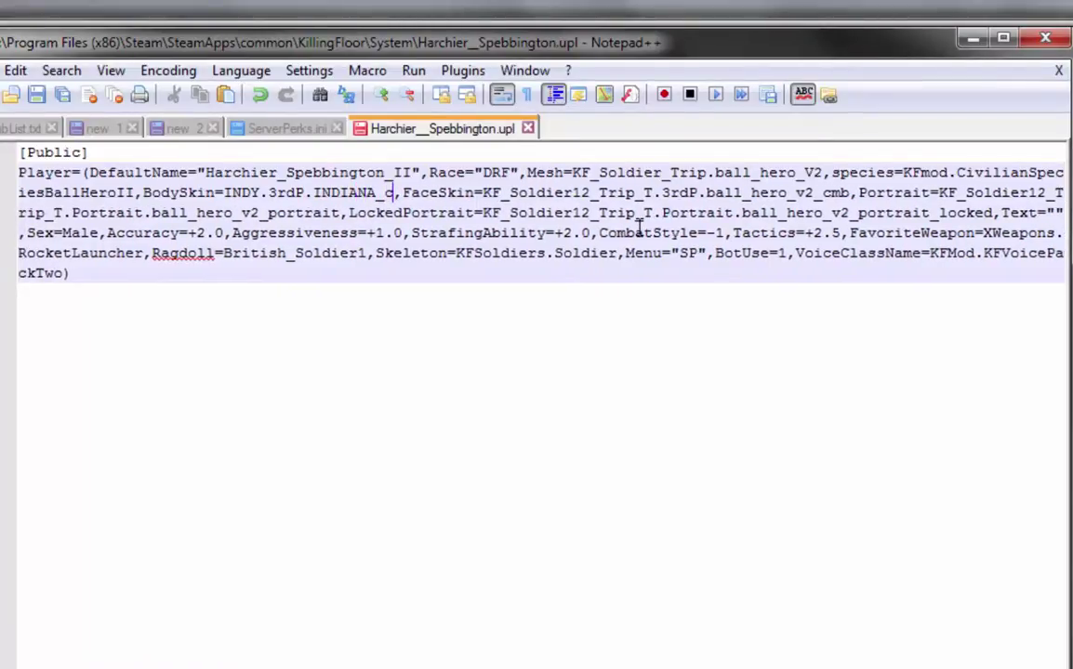
{"action": "type", "text": "mb"}
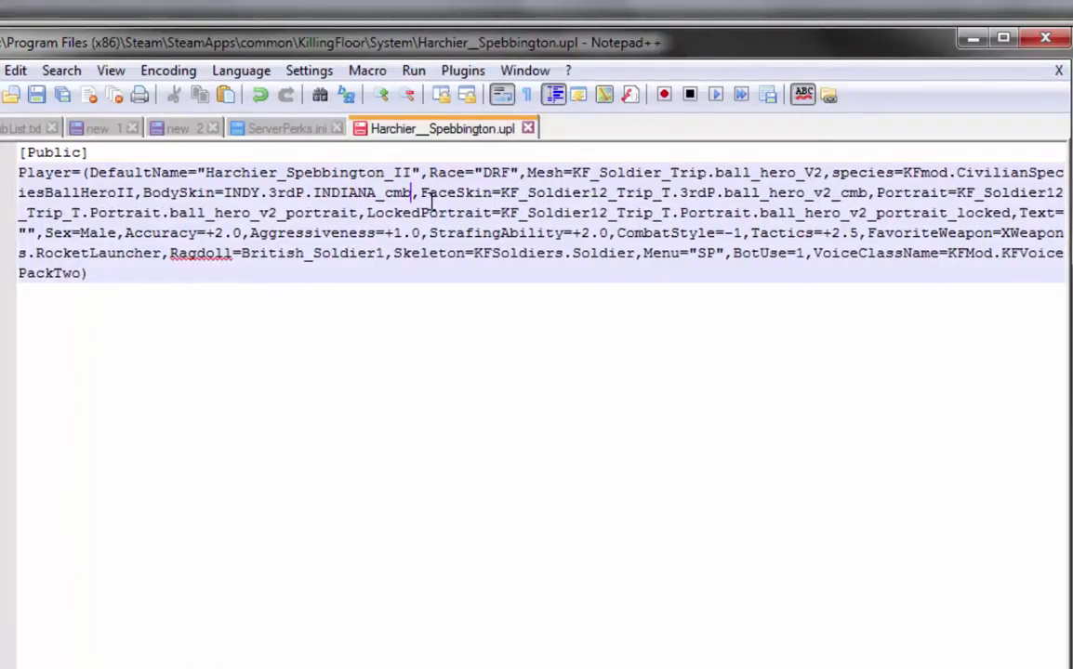
{"action": "left_click", "coordinate": [373, 658]}
Launch Killing Floor through Steam from the Start menu and choose Solo.
{"action": "left_click", "coordinate": [17, 658]}
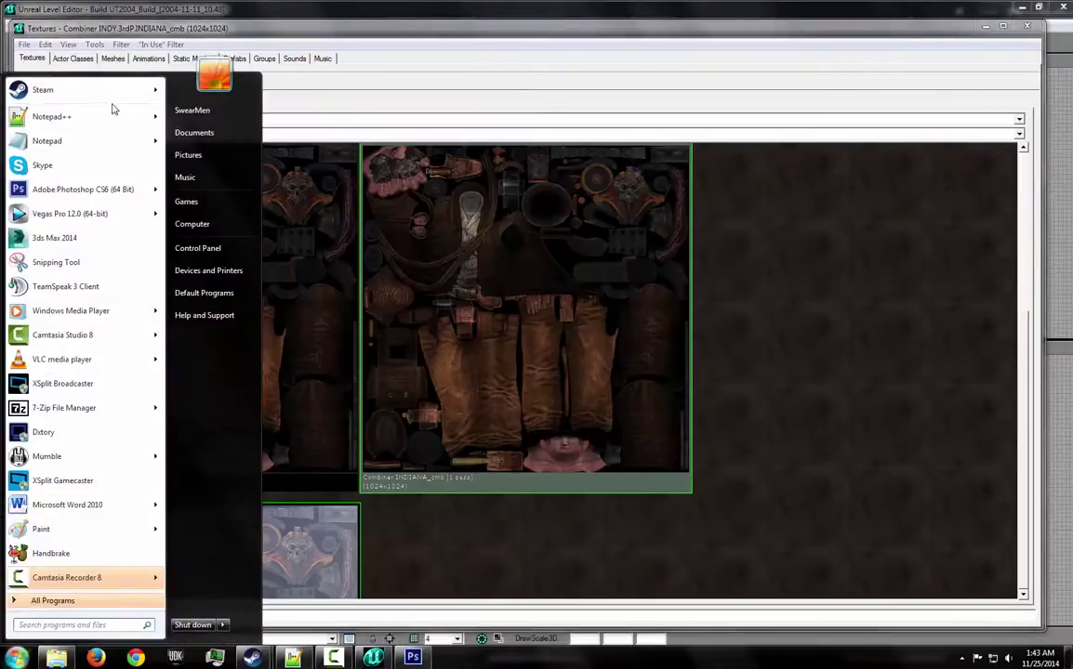
{"action": "mouse_move", "coordinate": [43, 89]}
{"action": "left_click", "coordinate": [207, 113]}
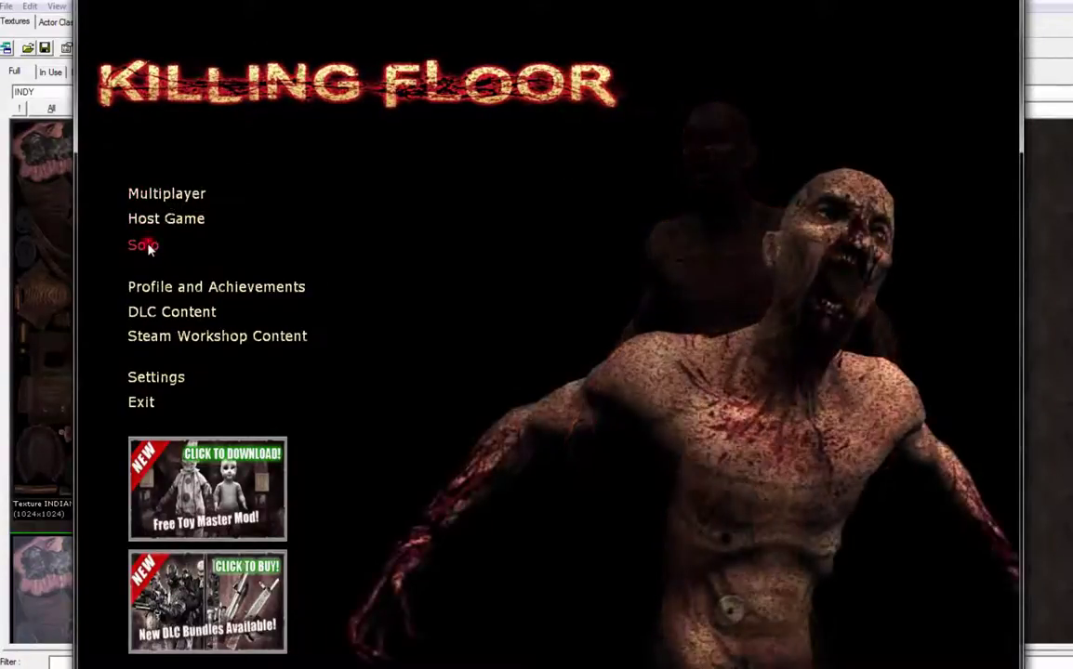
{"action": "left_click", "coordinate": [163, 248]}
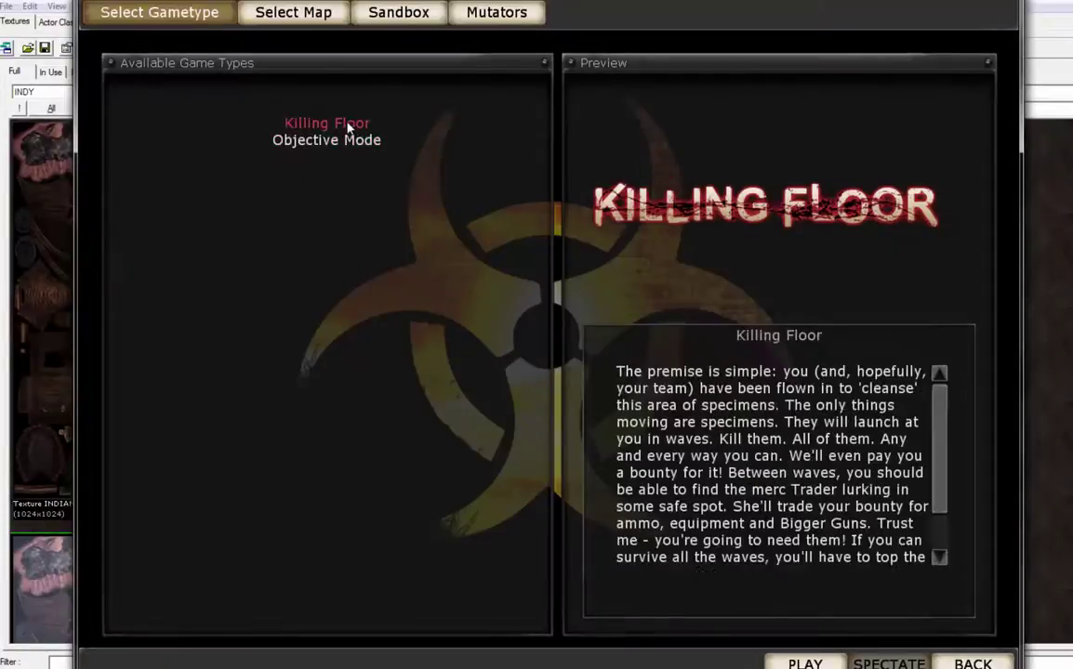
Start a KF-IceCave match and switch the character to Harchier_Spebbington_II, inspecting its skin.
{"action": "double_click", "coordinate": [362, 119]}
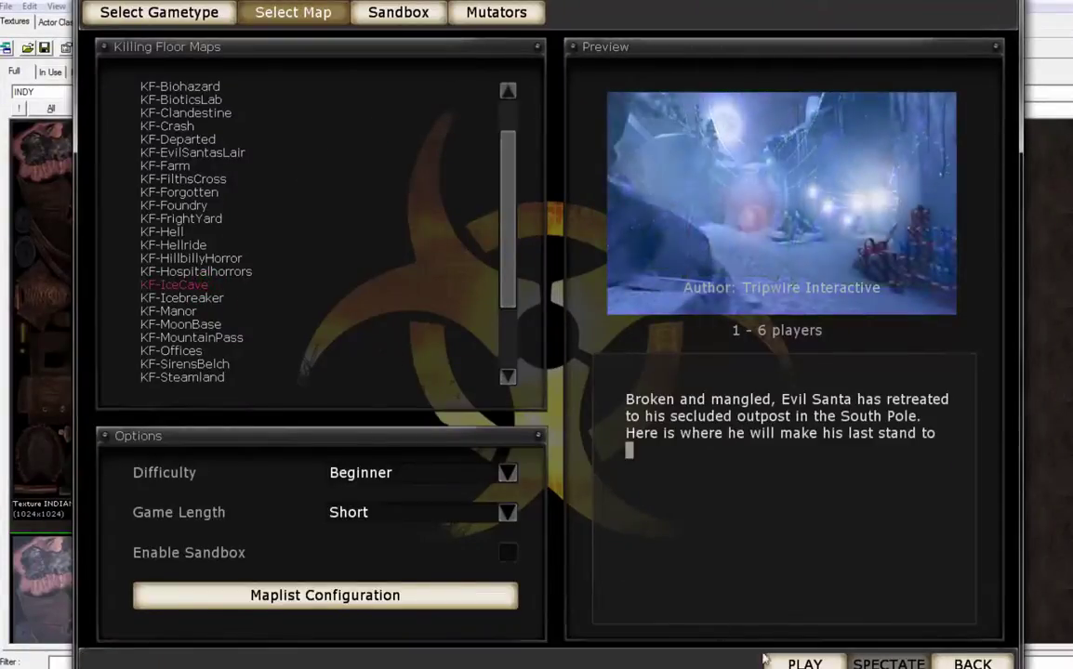
{"action": "left_click", "coordinate": [805, 663]}
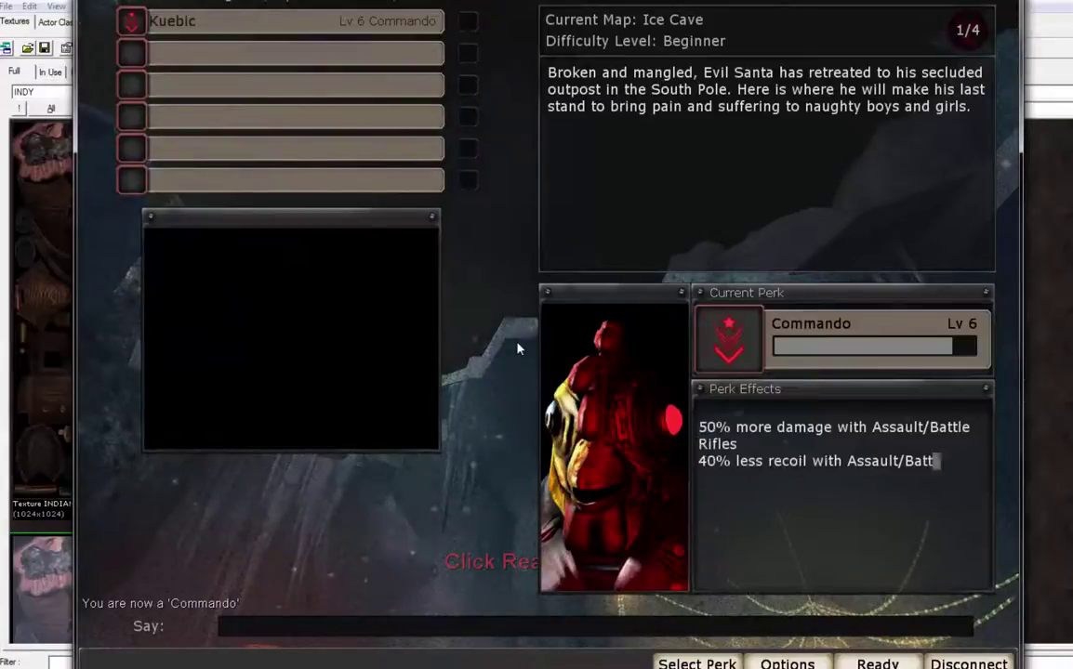
{"action": "left_click", "coordinate": [625, 447]}
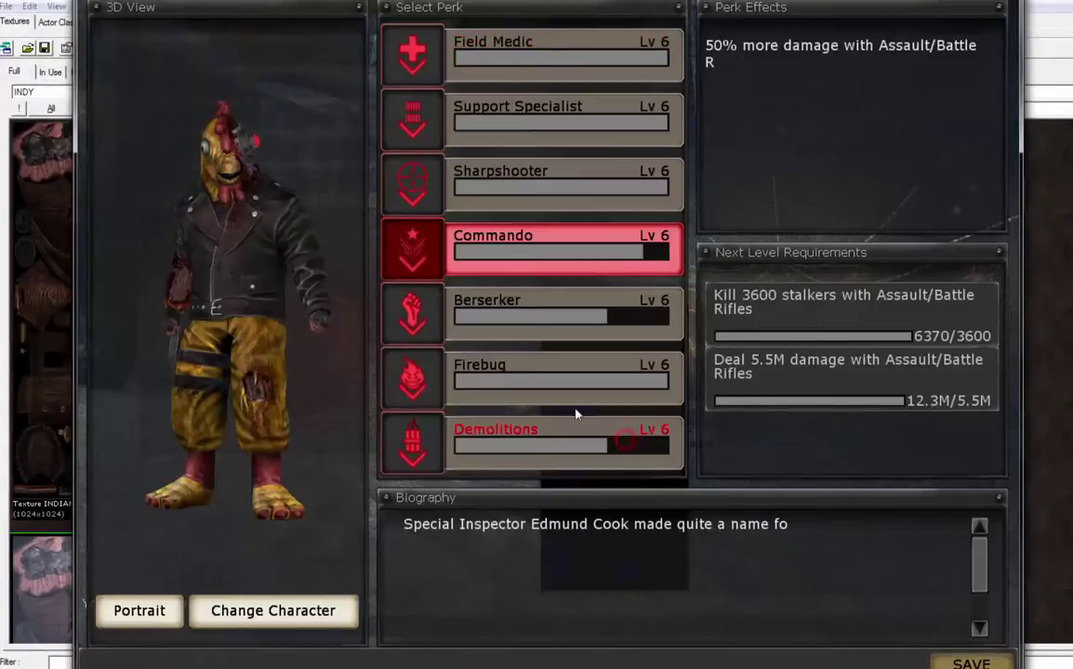
{"action": "left_click", "coordinate": [263, 608]}
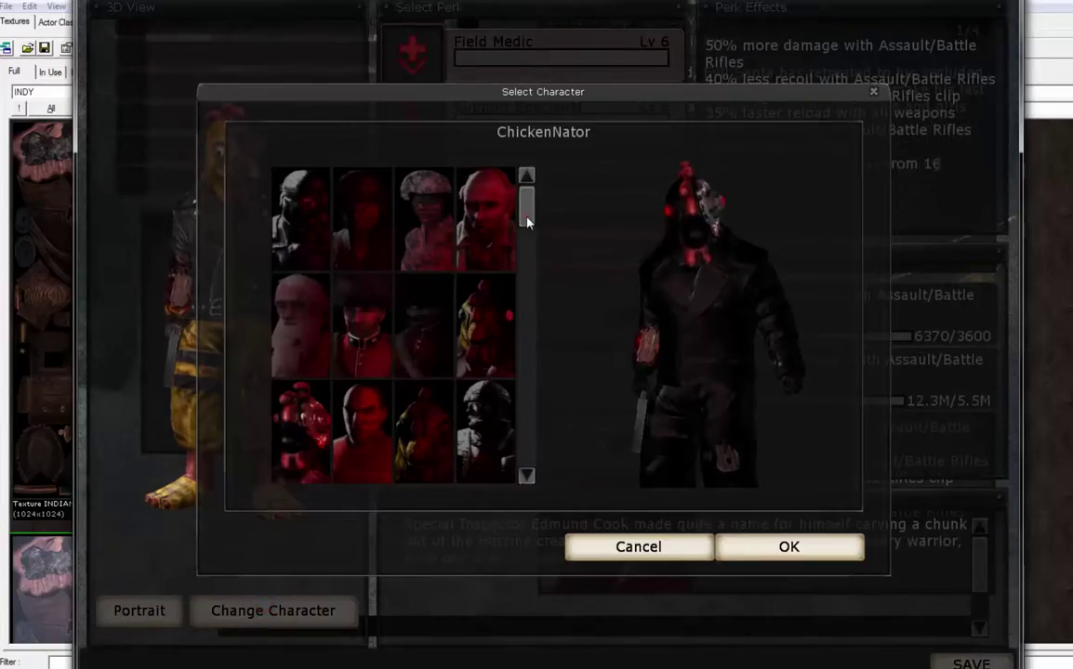
{"action": "left_click_drag", "start_coordinate": [526, 221], "coordinate": [536, 299]}
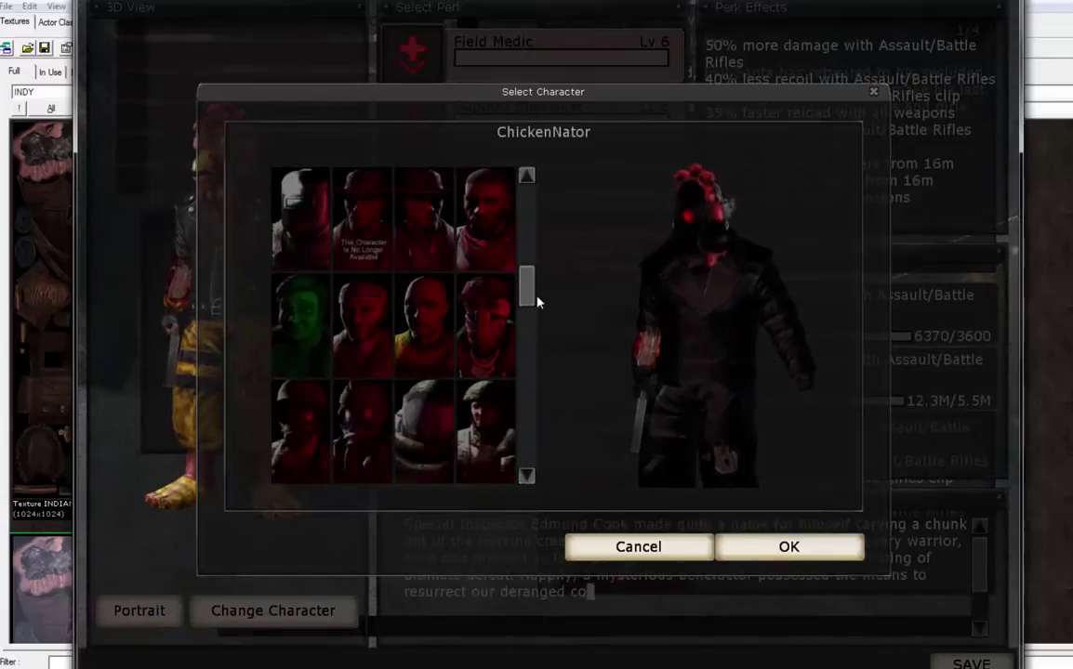
{"action": "left_click", "coordinate": [418, 233]}
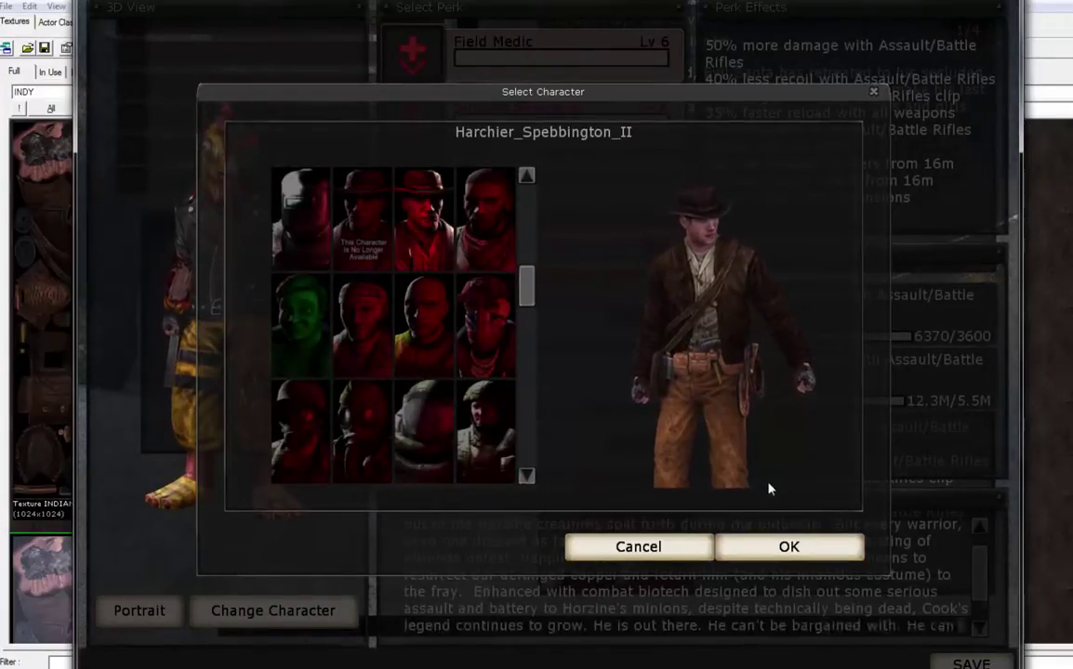
{"action": "left_click", "coordinate": [785, 546]}
{"action": "mouse_move", "coordinate": [274, 373]}
{"action": "left_mouse_down"}
{"action": "mouse_move", "coordinate": [221, 374]}
{"action": "mouse_move", "coordinate": [314, 374]}
{"action": "mouse_move", "coordinate": [269, 374]}
{"action": "mouse_move", "coordinate": [227, 357]}
{"action": "left_mouse_up"}
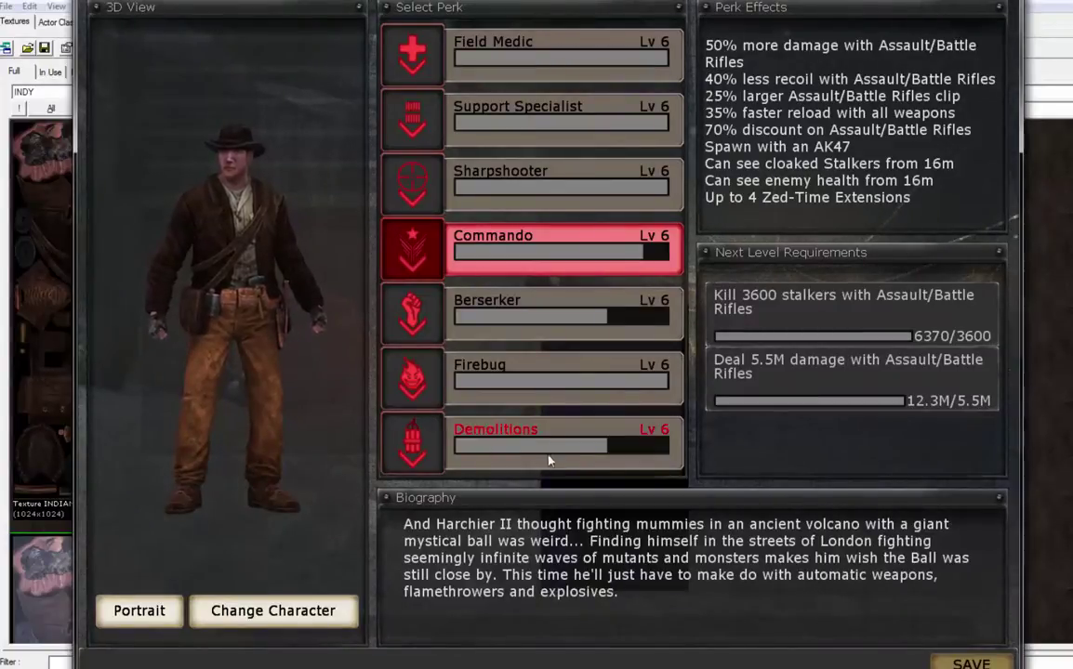
Leave the perk page and run 'enablecheats' and 'freecamera' in the console.
{"action": "left_click", "coordinate": [957, 663]}
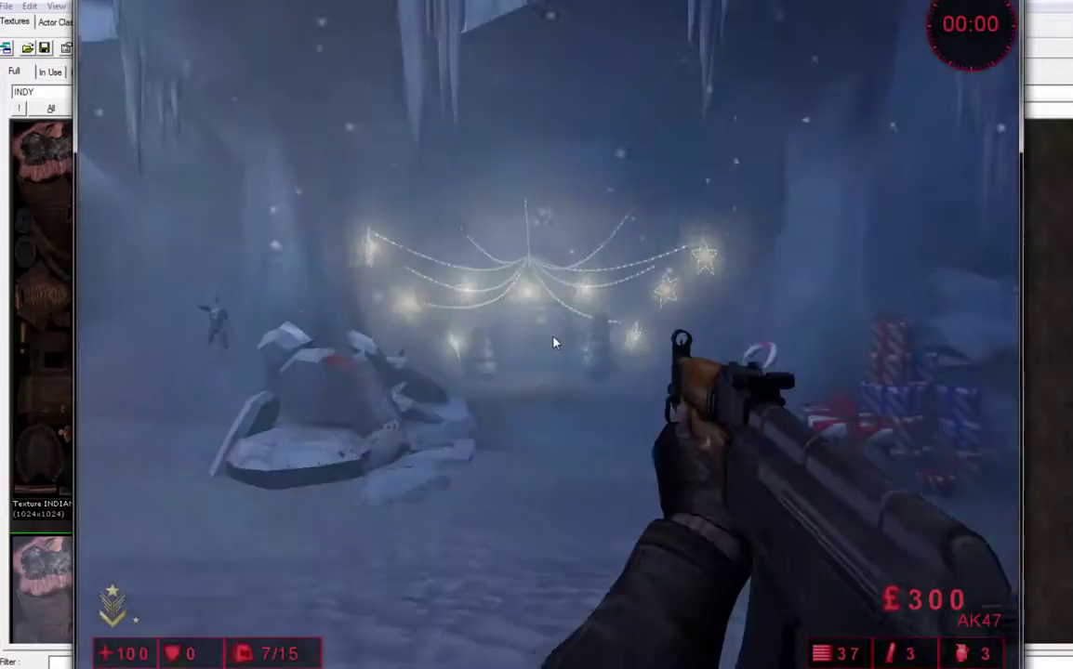
{"action": "key", "text": "grave"}
{"action": "type", "text": "w"}
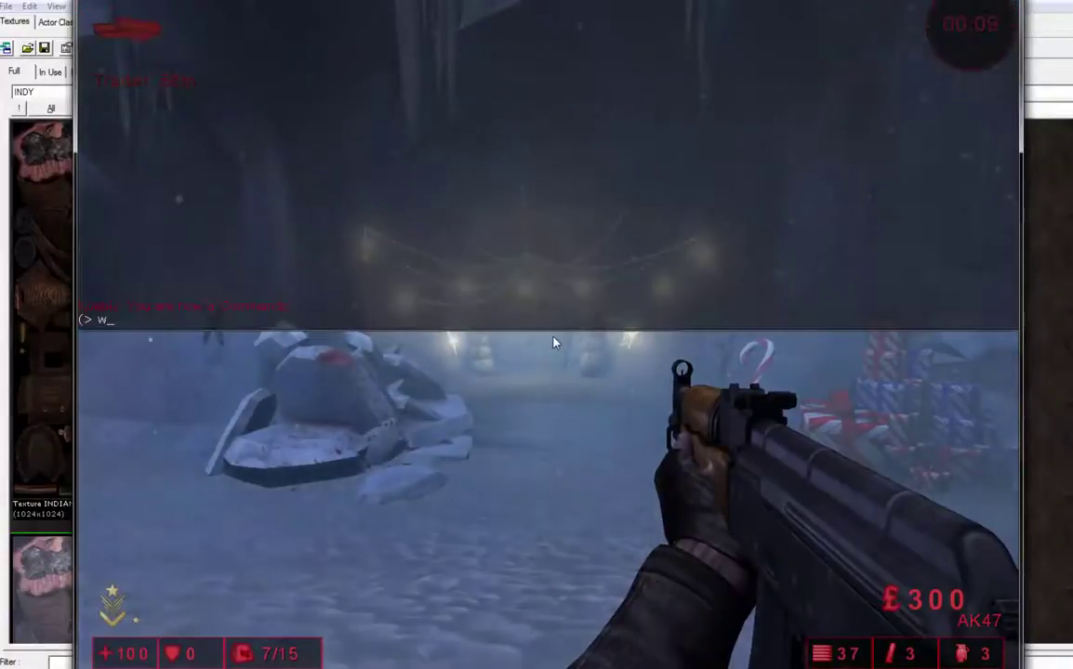
{"action": "key", "text": "BackSpace"}
{"action": "type", "text": "enable"}
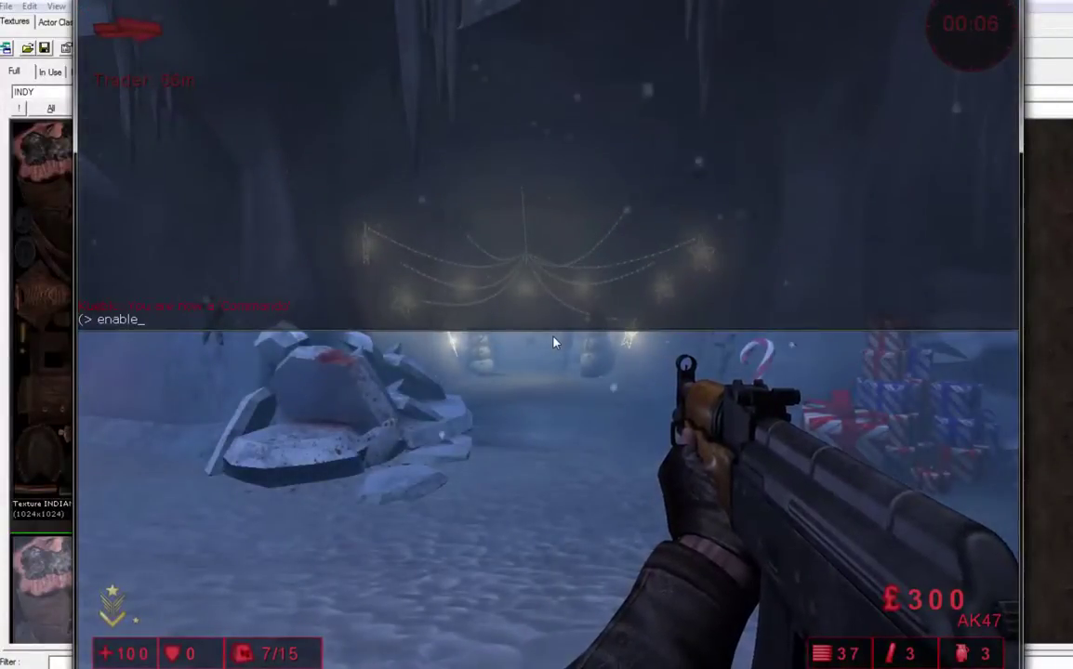
{"action": "type", "text": "cheats"}
{"action": "key", "text": "Return"}
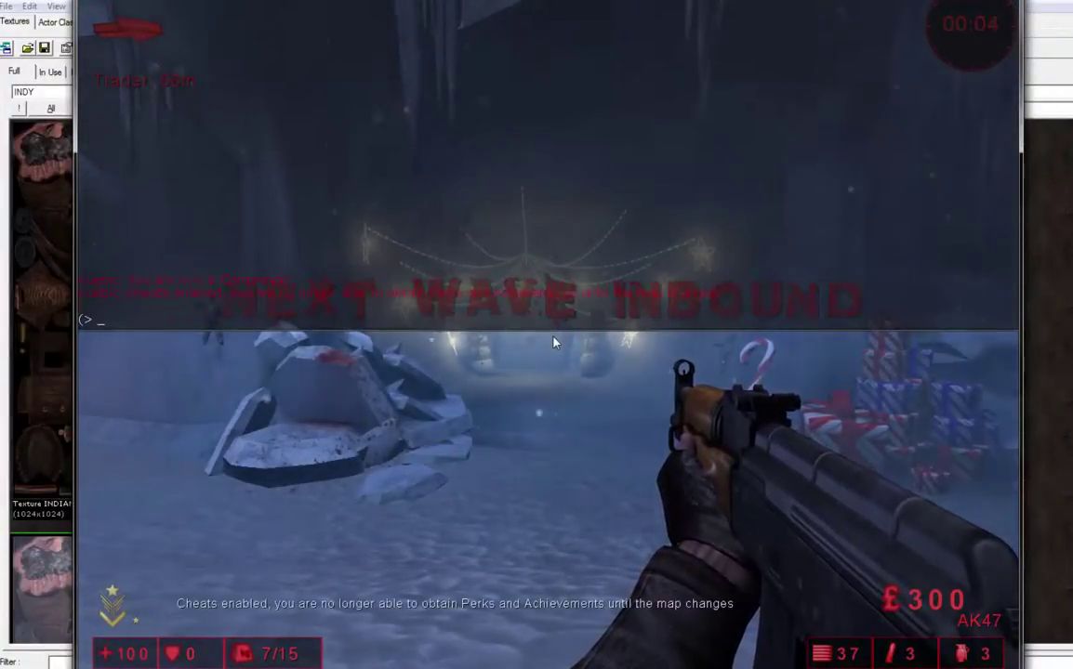
{"action": "type", "text": "free"}
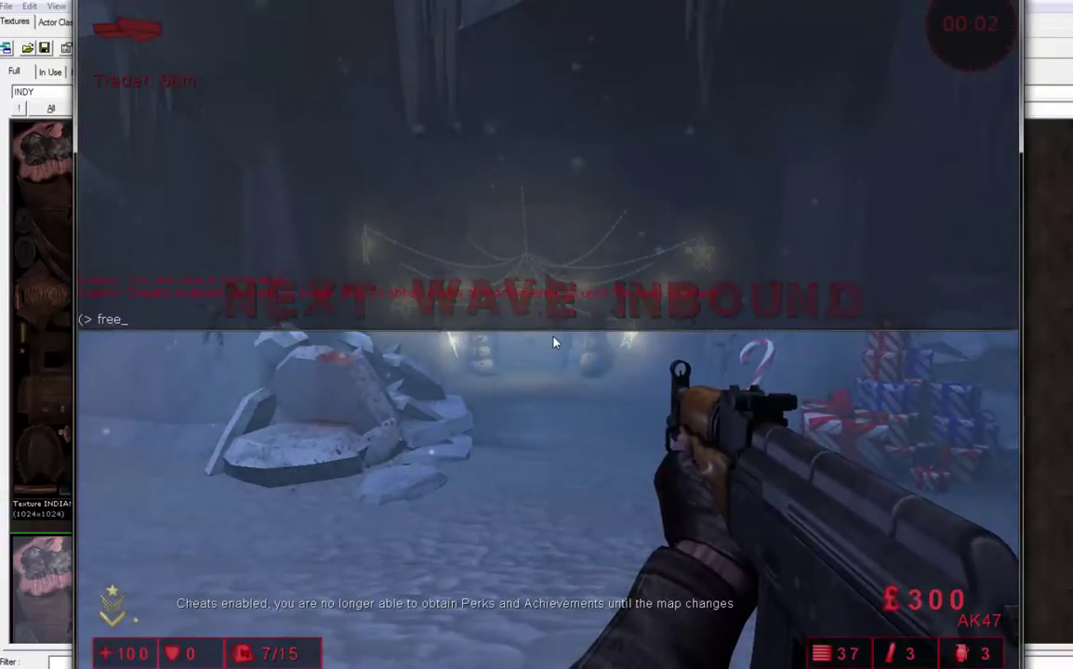
{"action": "type", "text": "camera 1"}
{"action": "key", "text": "Return"}
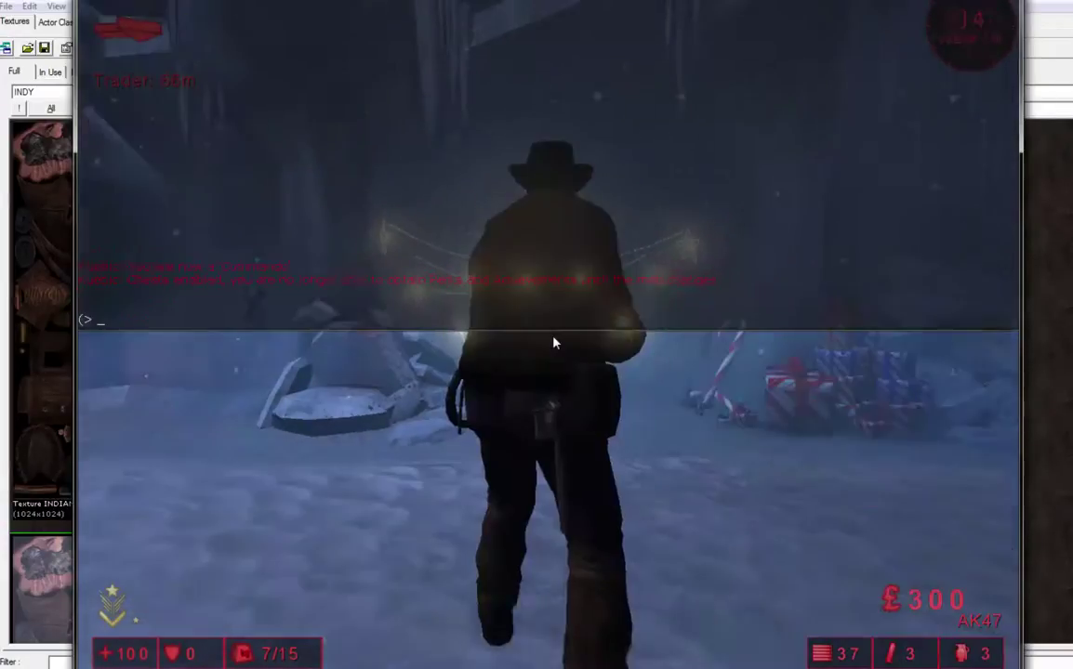